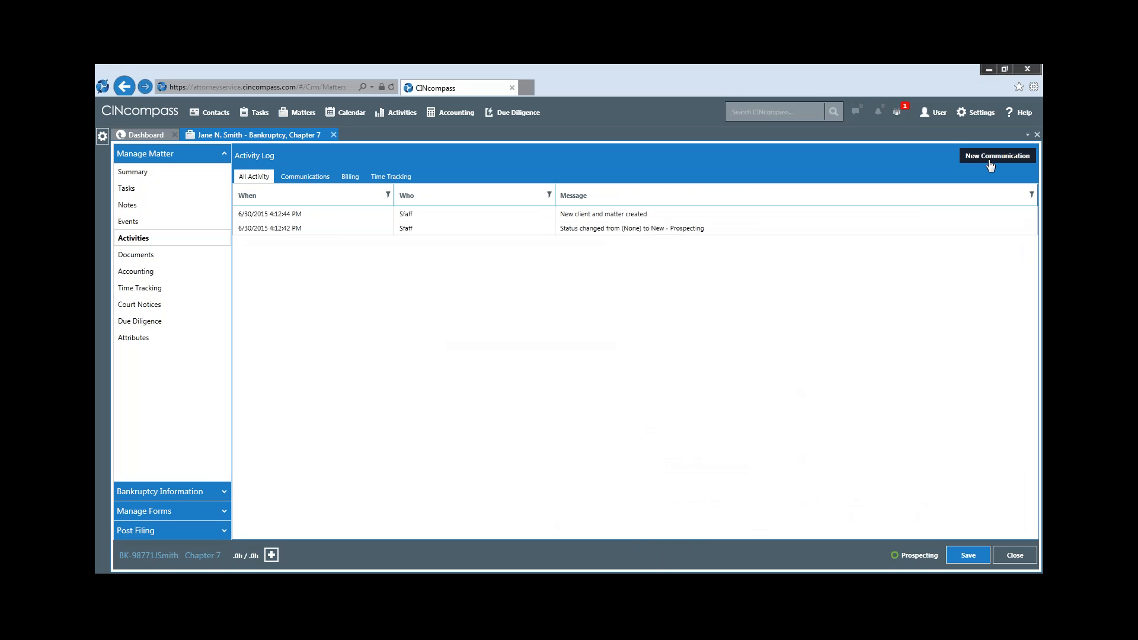
Start a new email communication for the matter using the CIN 341 Meeting Notification template
click(990, 163)
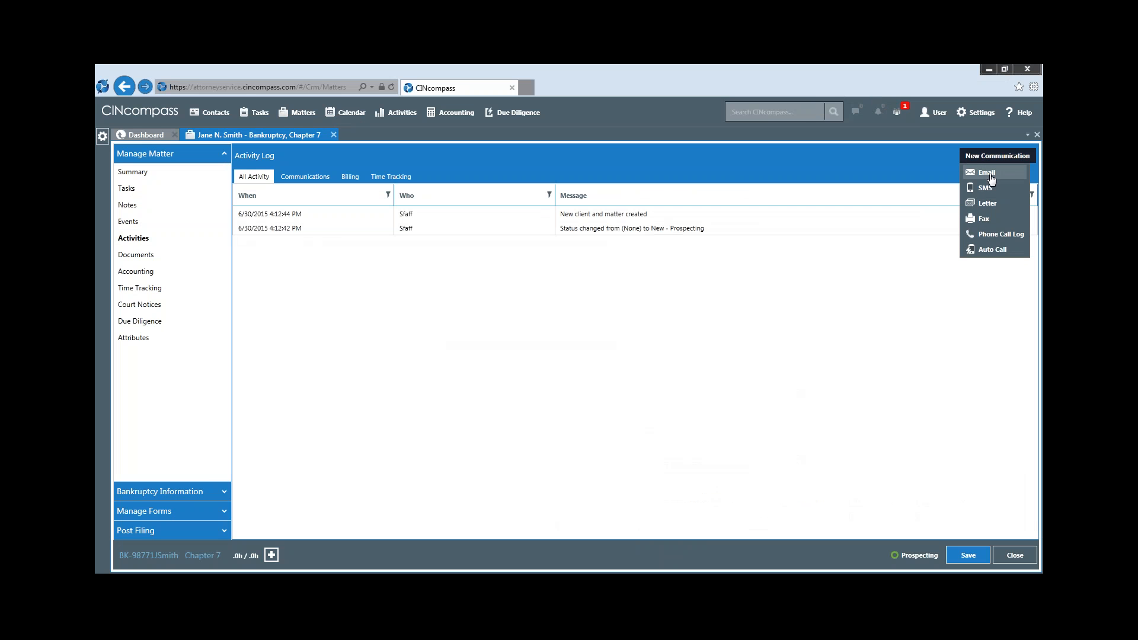
click(987, 173)
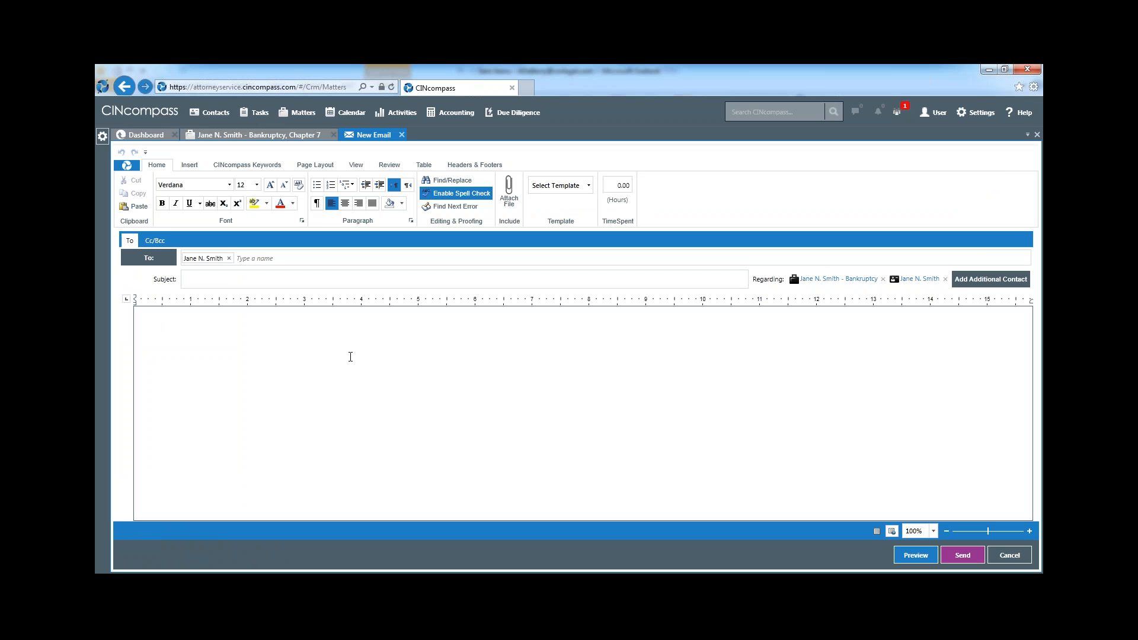
click(590, 186)
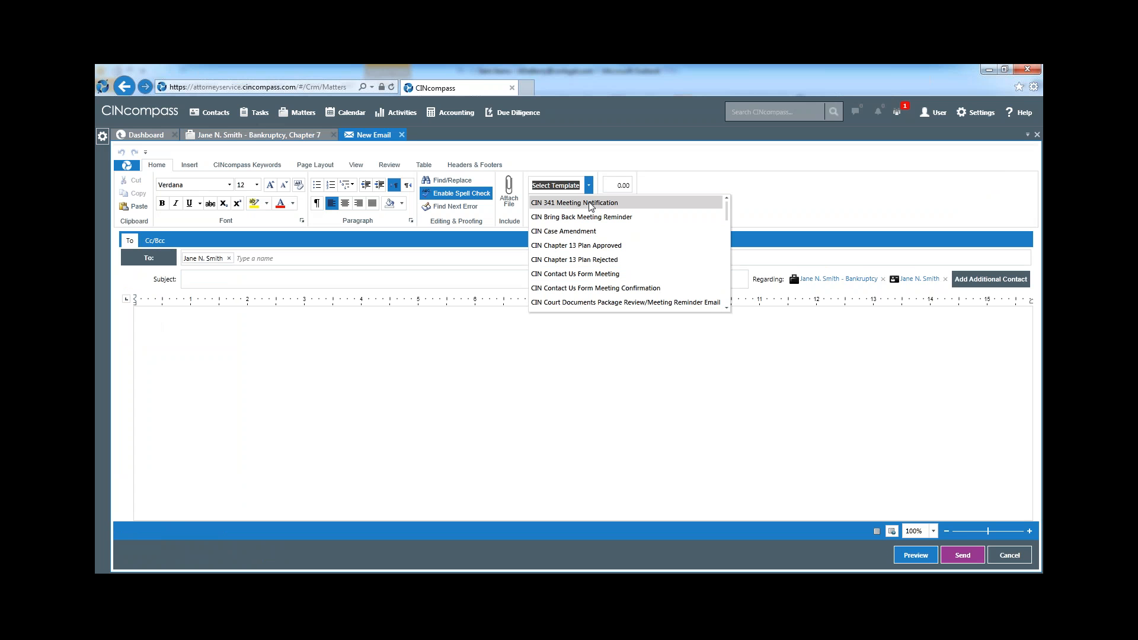
click(590, 203)
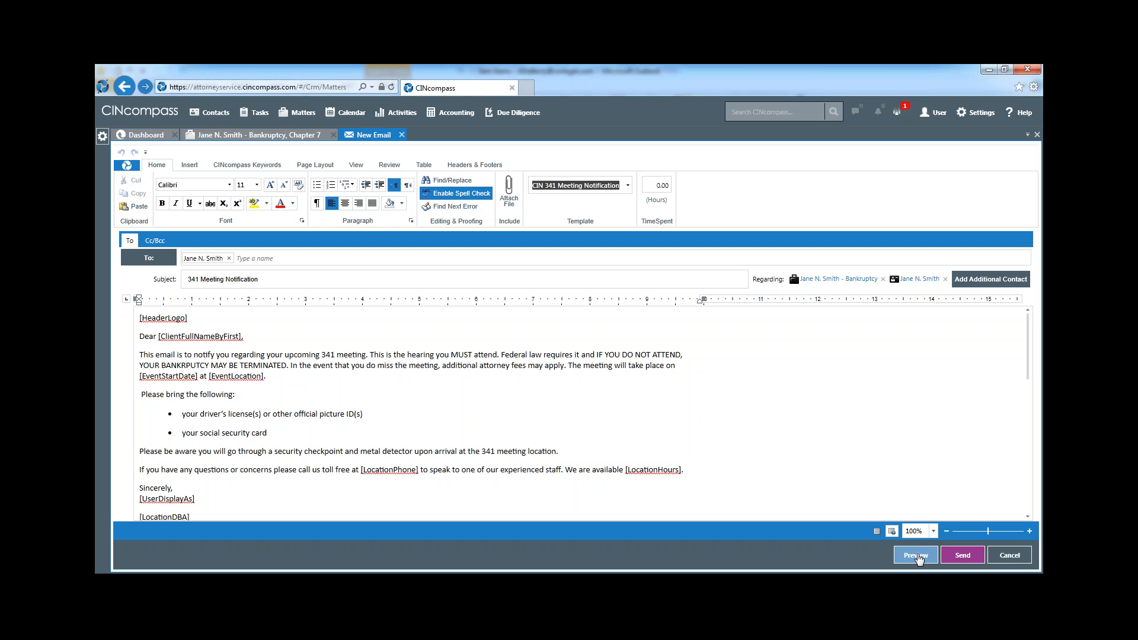
Preview the full 341 Meeting Notification email, close the preview and send the email to the client
click(916, 556)
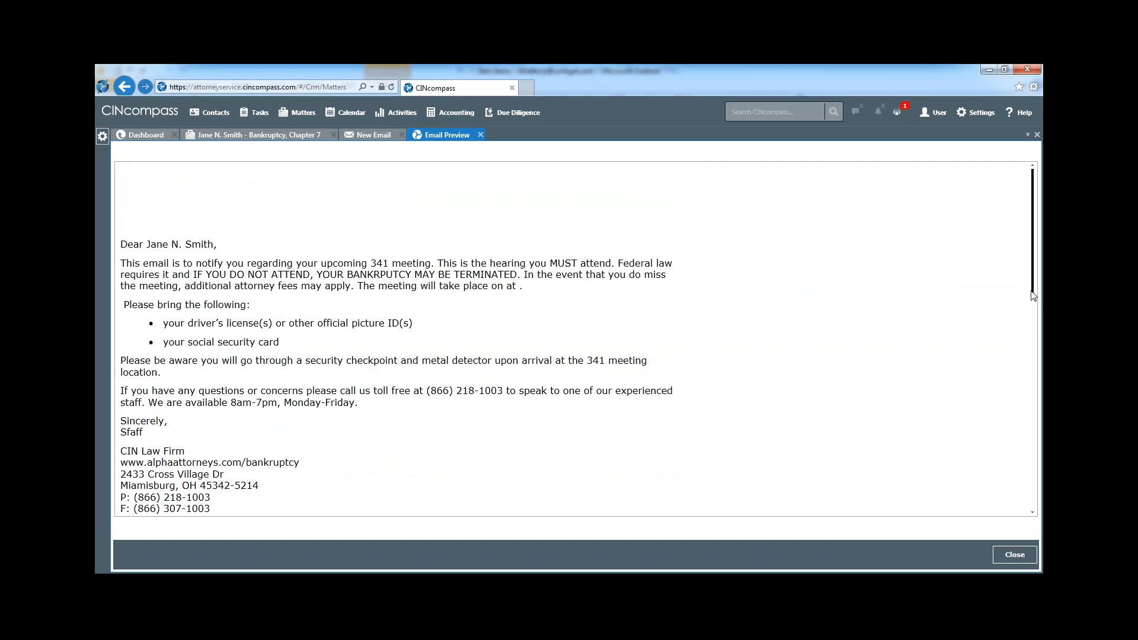
drag(1034, 297, 1036, 394)
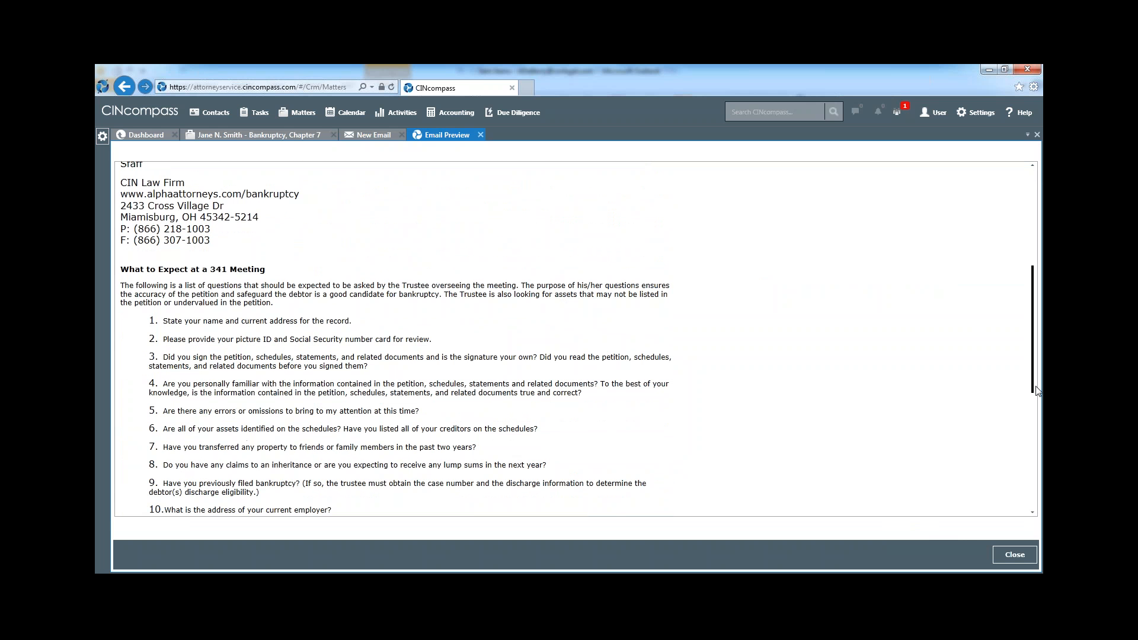
click(1015, 555)
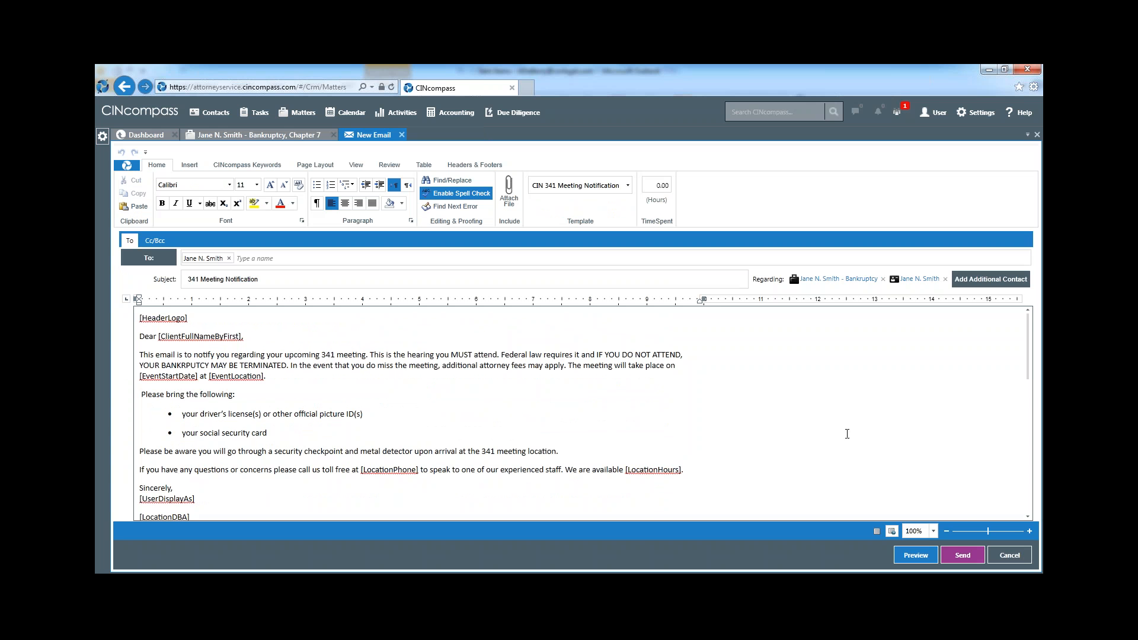
click(964, 555)
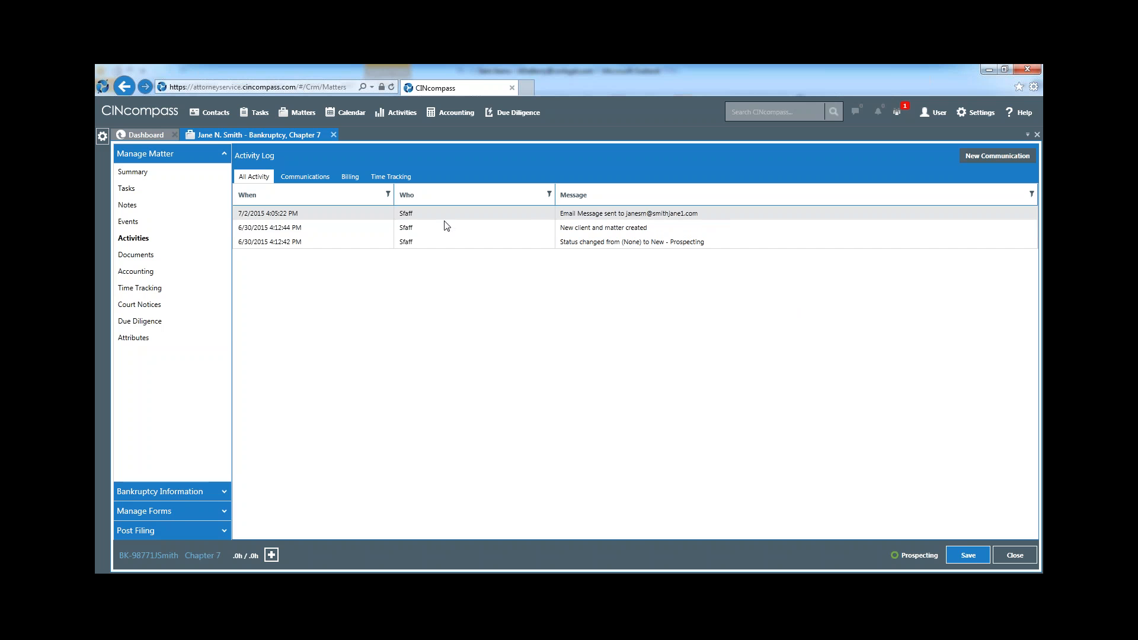
Review the sent 341 Meeting Notification email in the matter's communications log
click(305, 175)
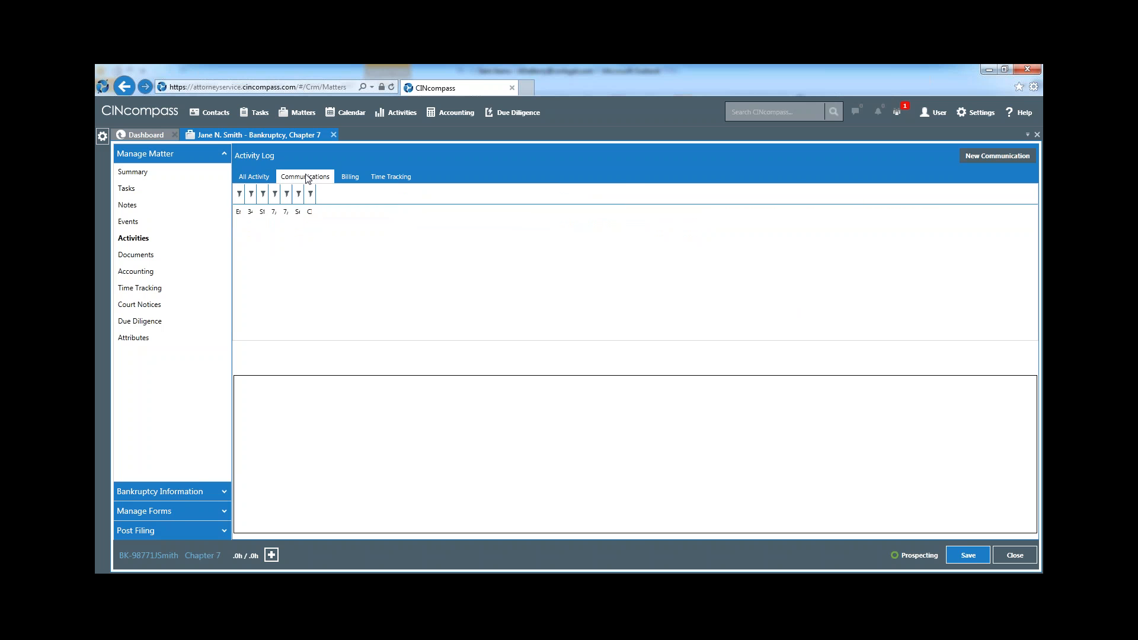
click(310, 215)
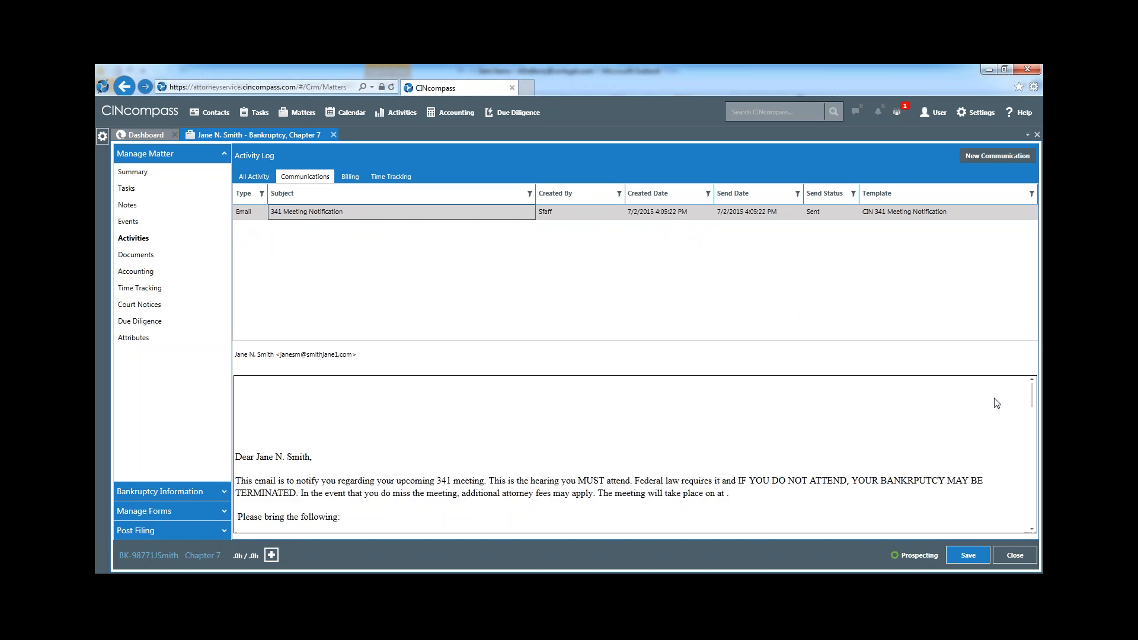
mouse_move(1034, 396)
mouse_down()
mouse_move(1032, 436)
mouse_move(1035, 386)
mouse_up()
Send the client an SMS based on the CIN 341Meeting Reminder template and view its entry in the communications log
click(994, 159)
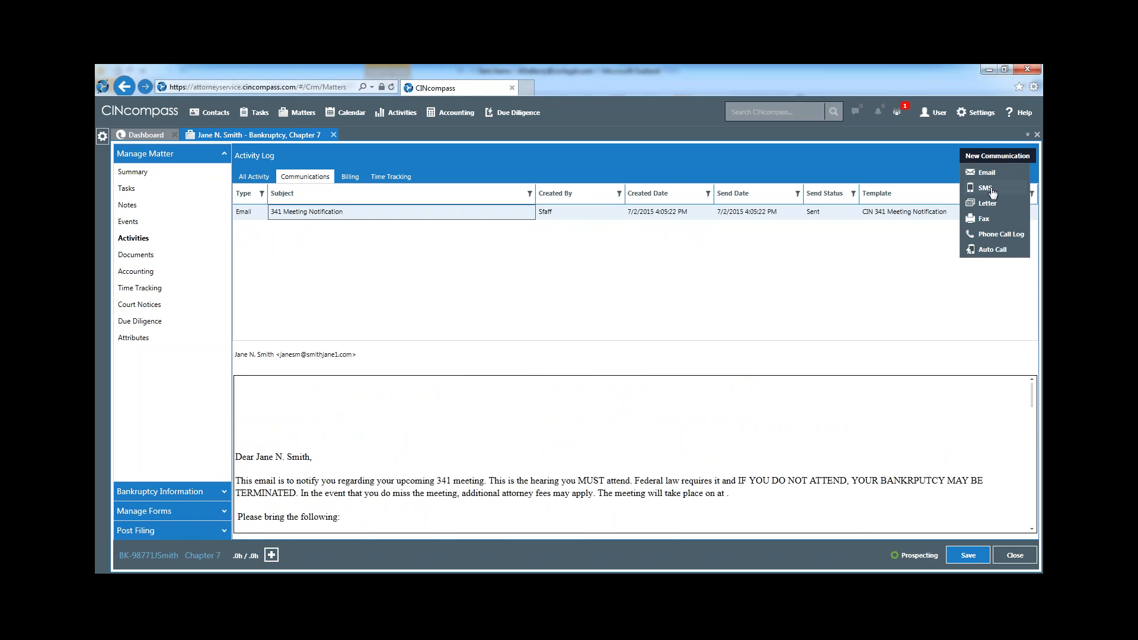
click(986, 188)
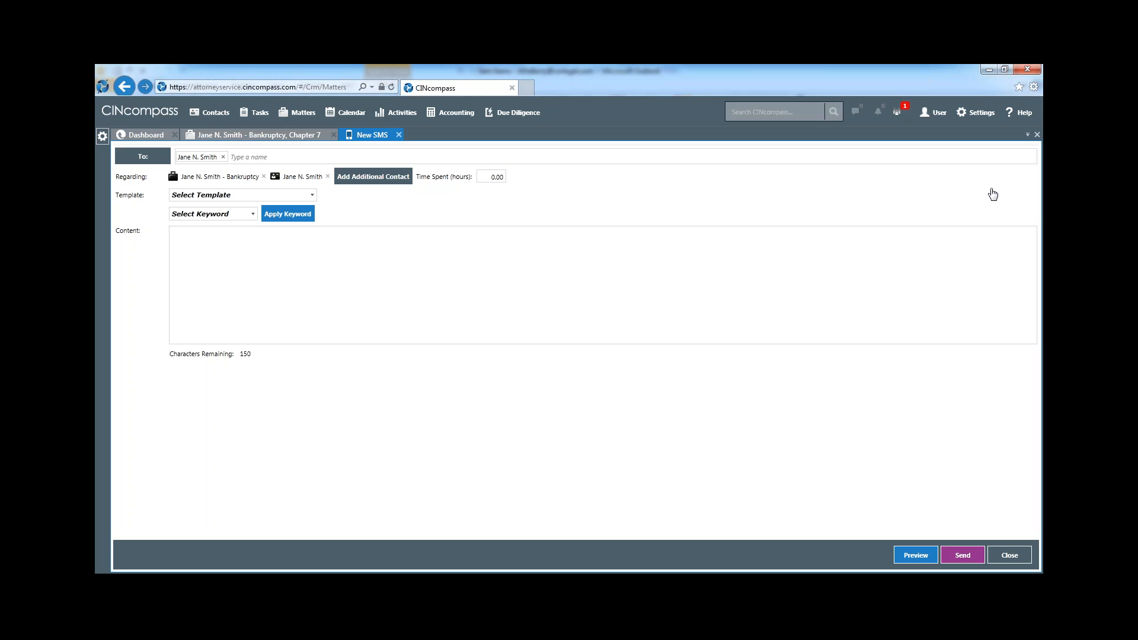
click(693, 254)
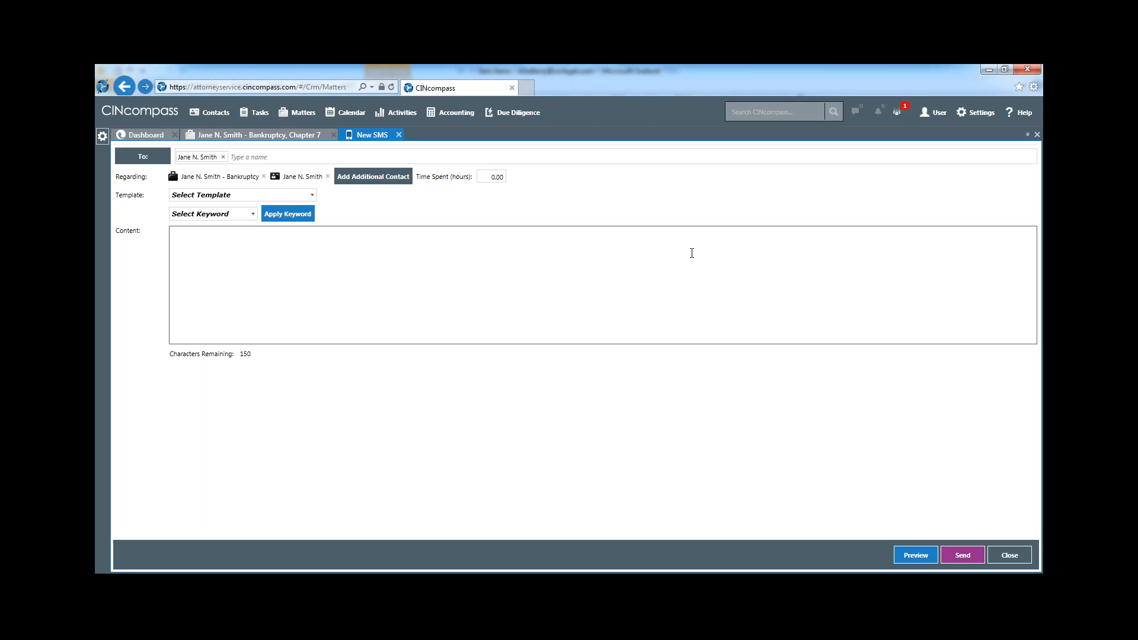
click(313, 197)
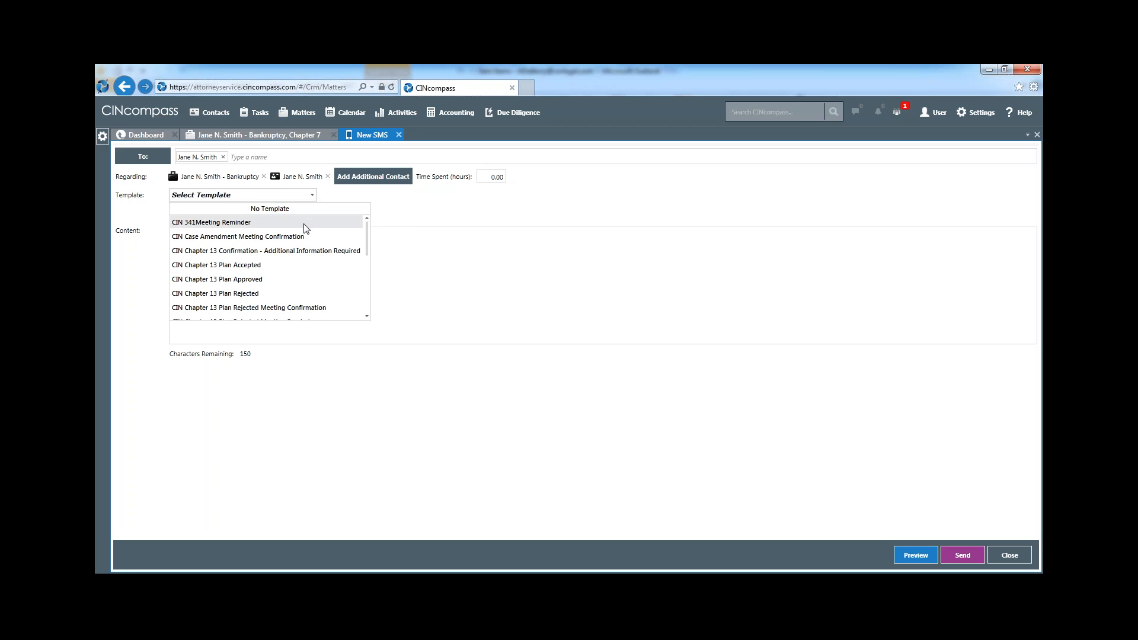
click(305, 223)
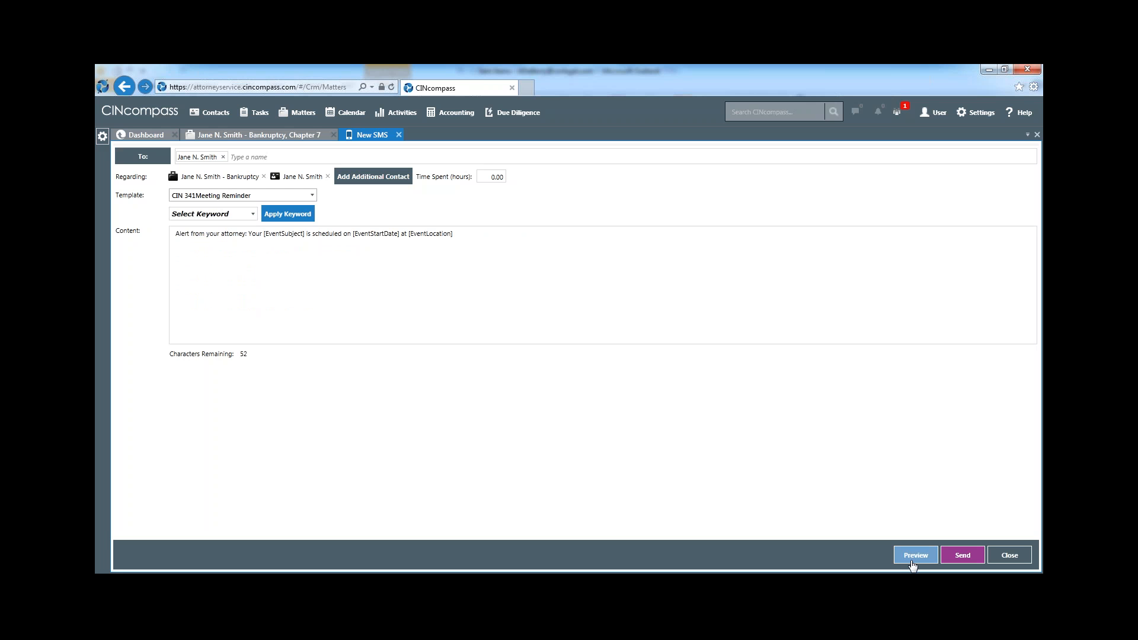
click(965, 558)
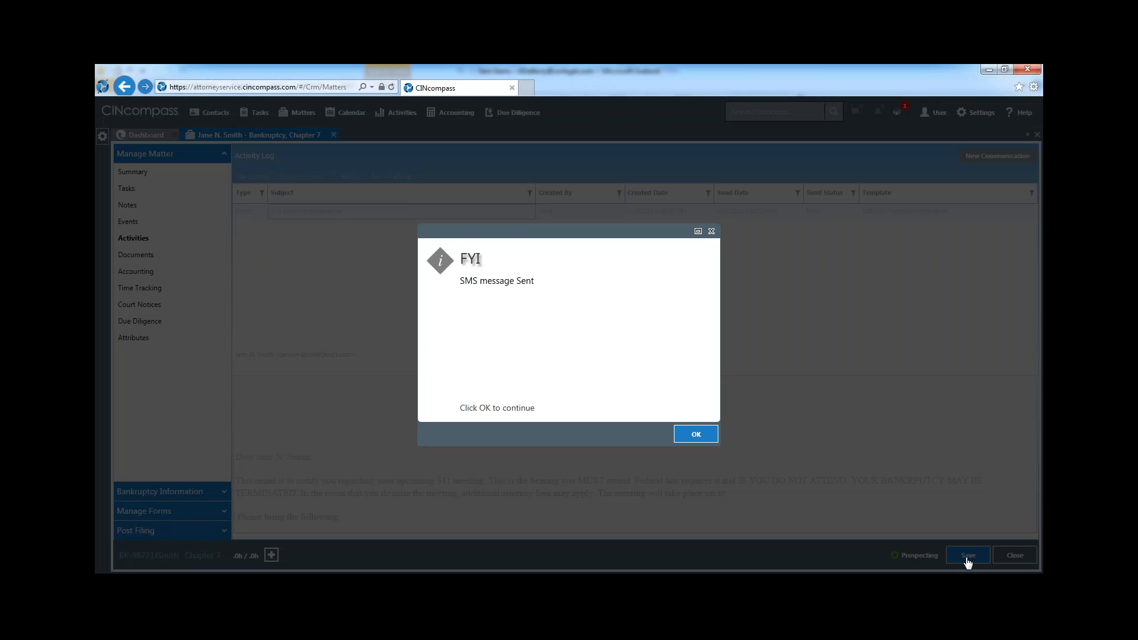
click(702, 436)
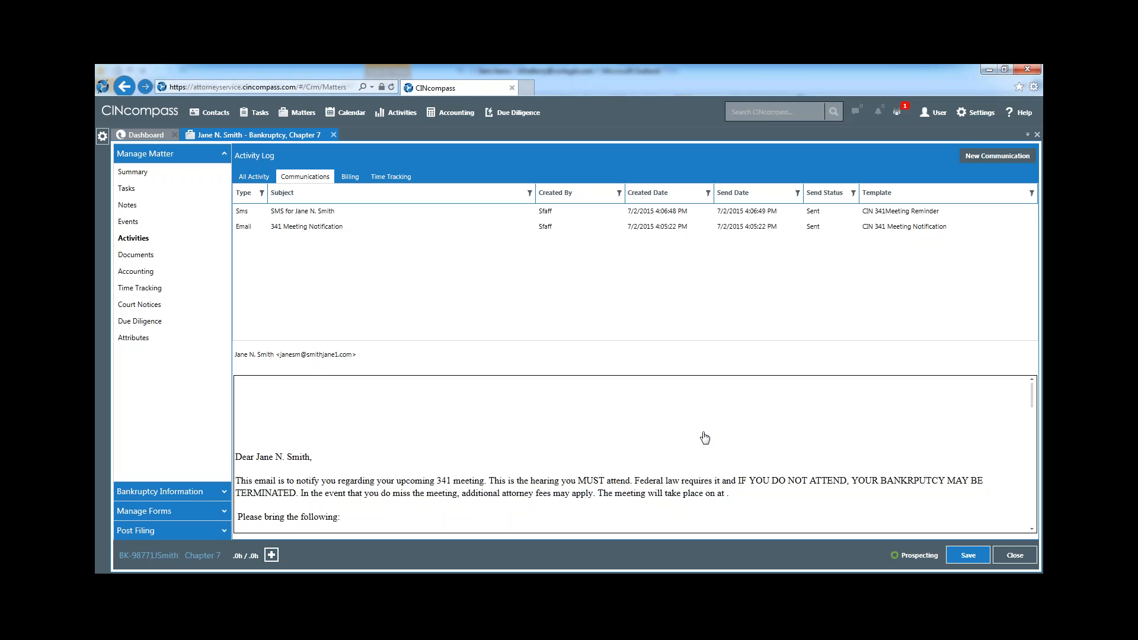
click(324, 215)
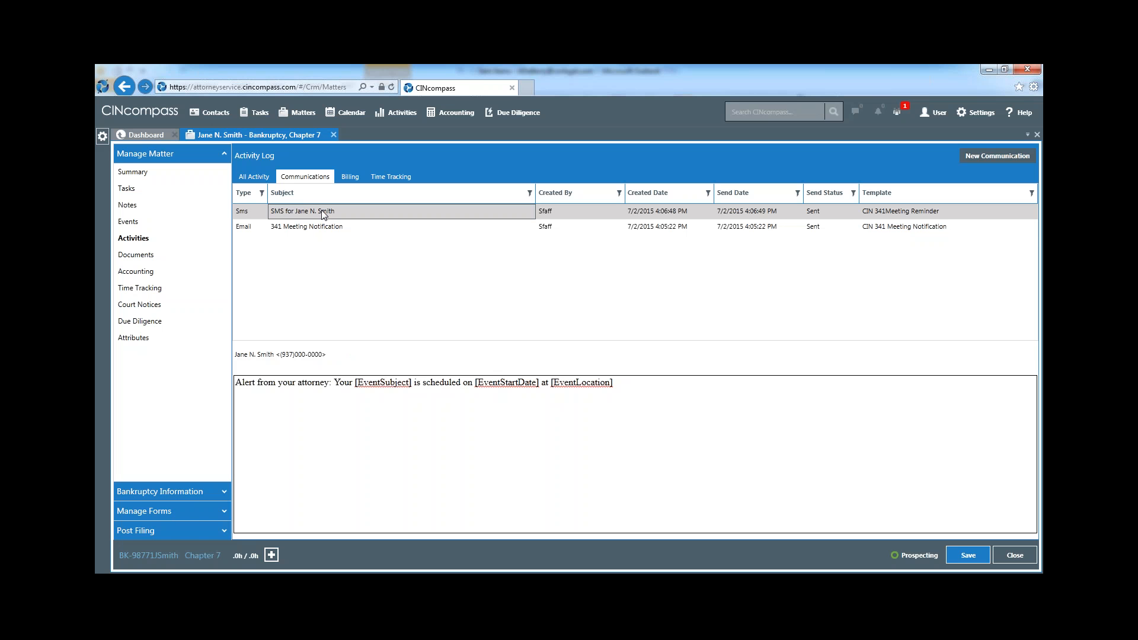
Start a new auto call for the matter using the CIN 341 Meeting Reminder template
click(995, 159)
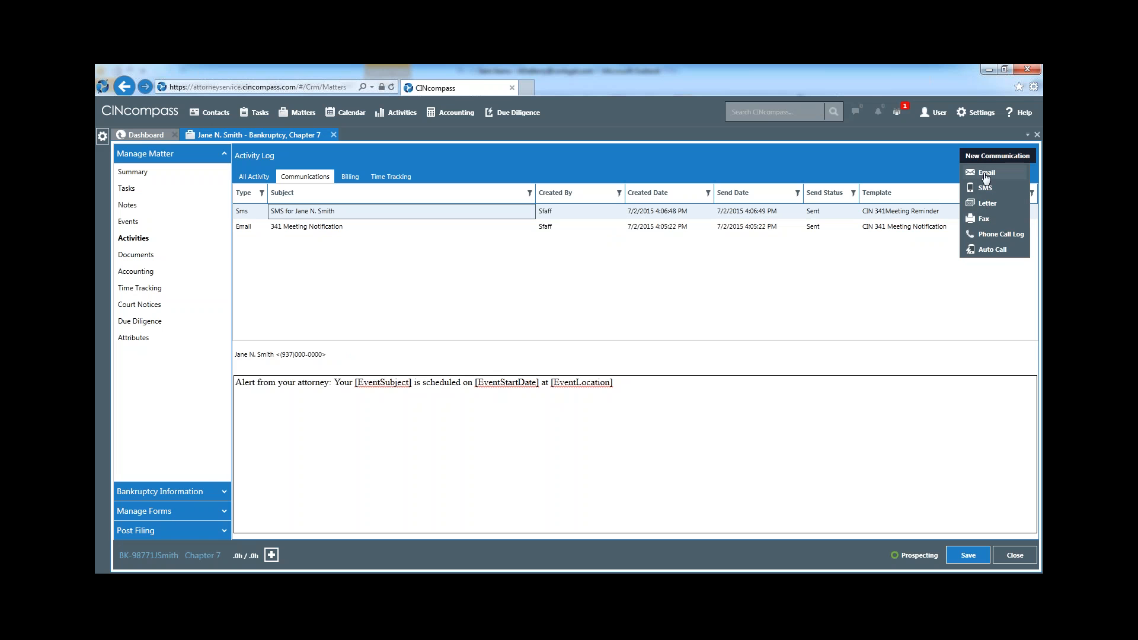
click(993, 250)
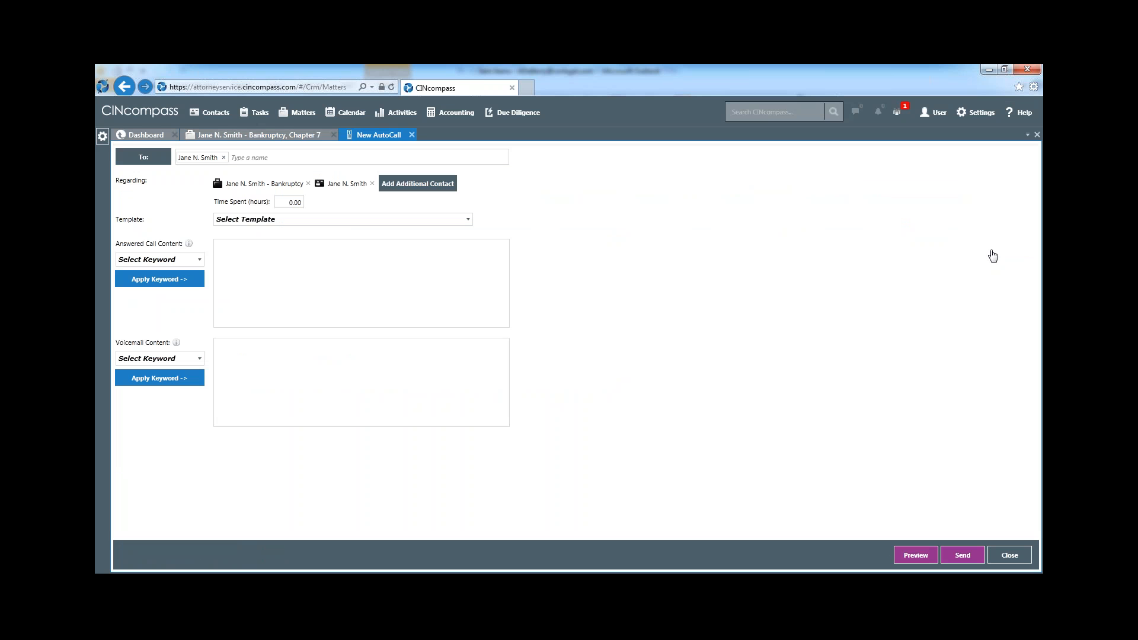
click(473, 276)
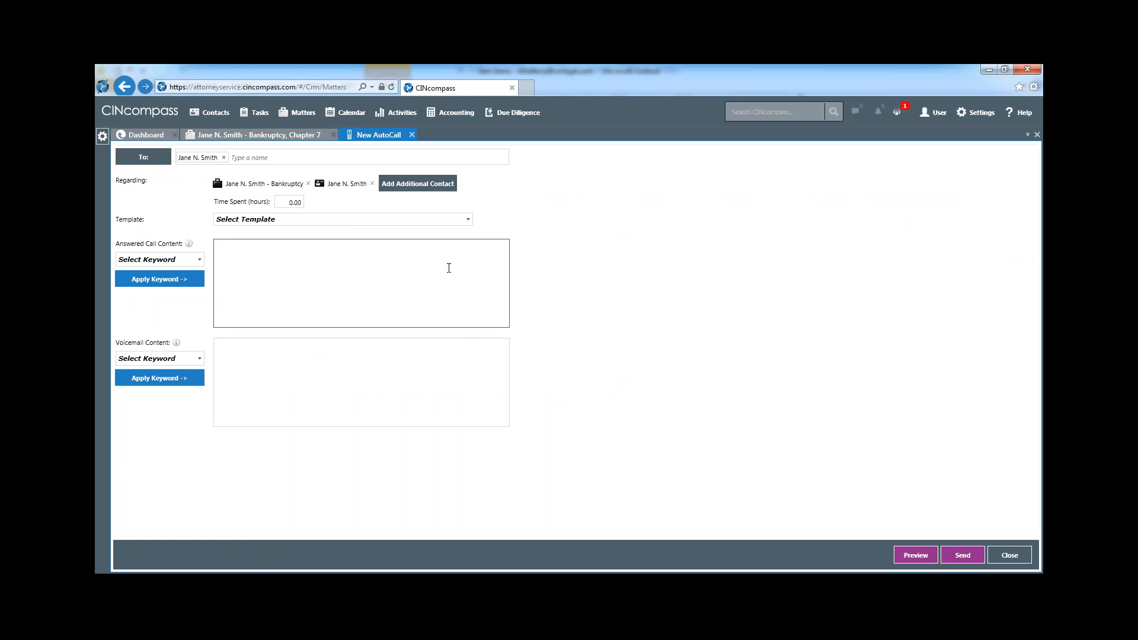
click(468, 220)
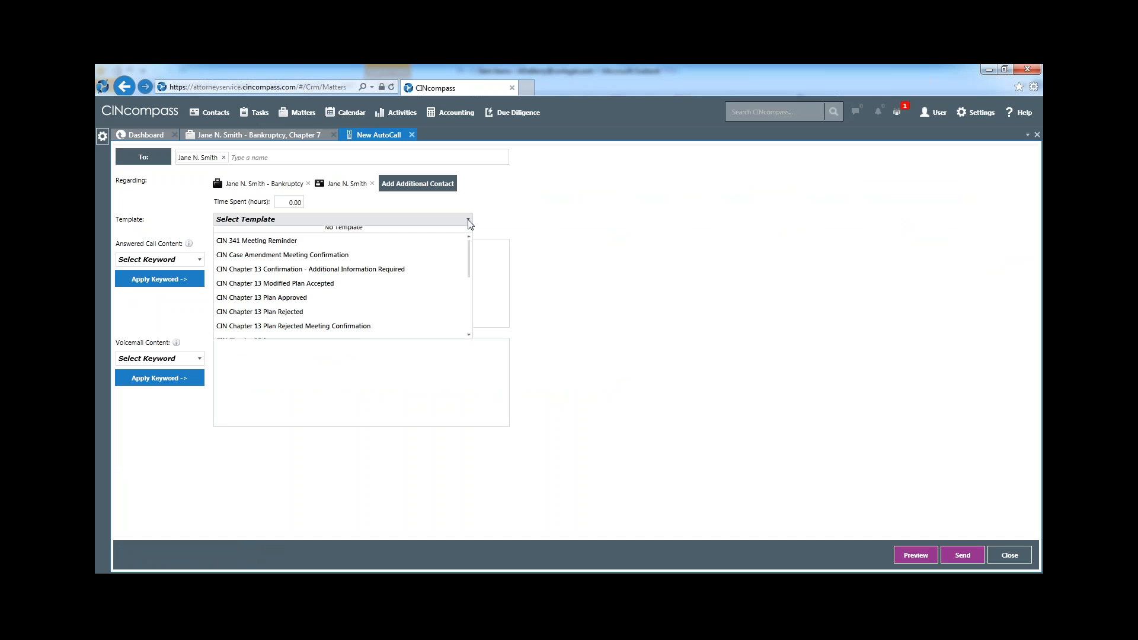
click(446, 247)
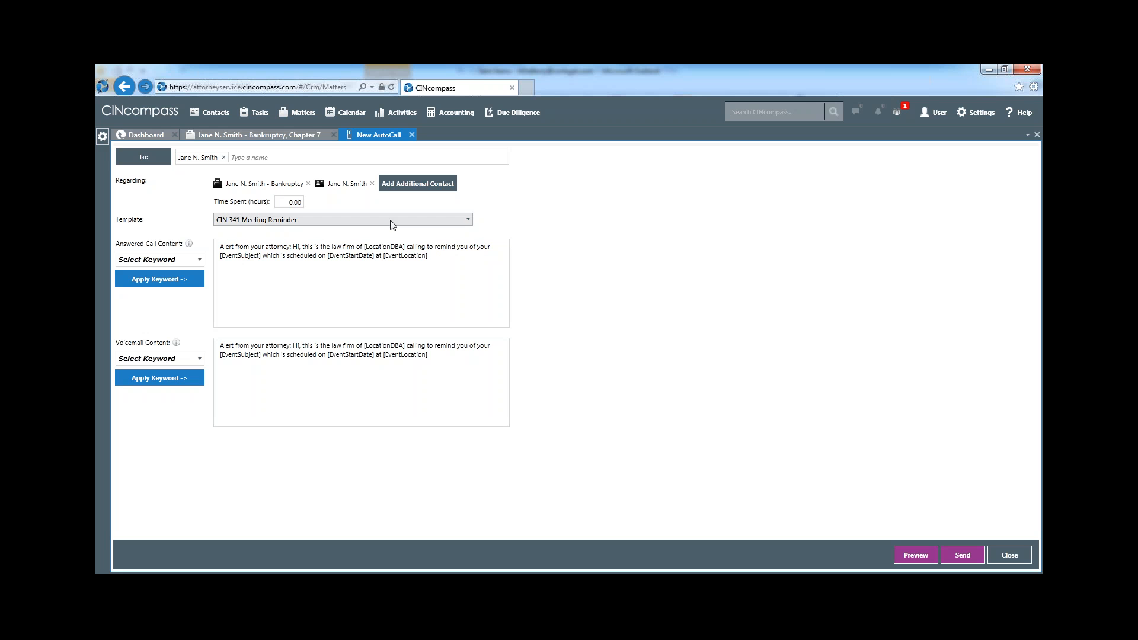
Add a sentence to the voicemail content asking the client to call the office at its phone number, and send the auto call
click(444, 361)
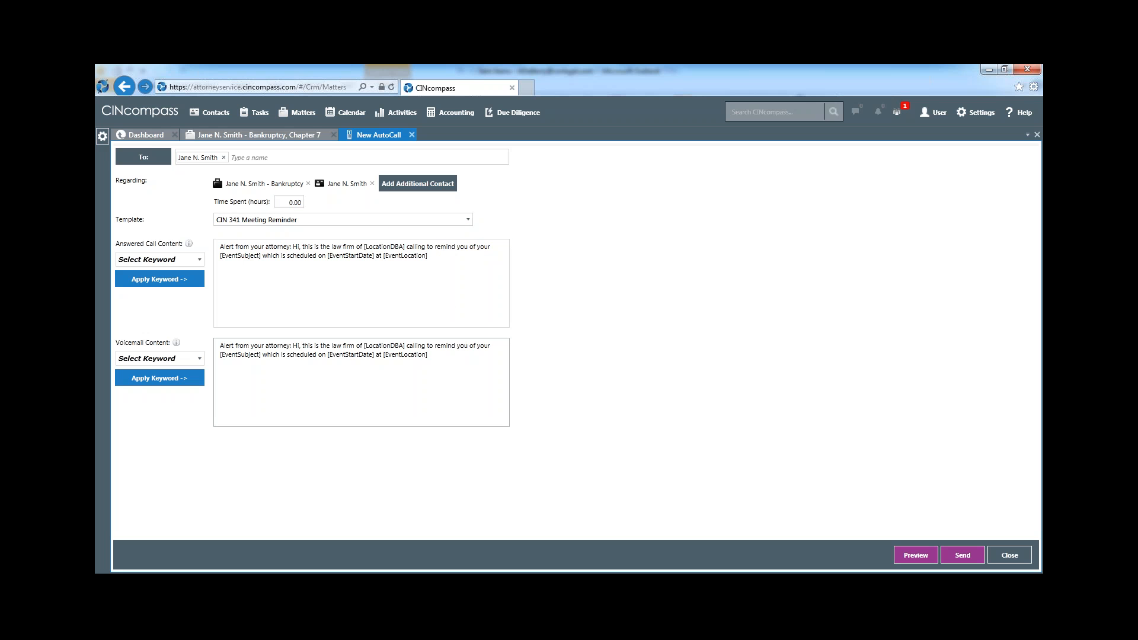
text(. Please Call our ofice at 502-555-5555)
click(964, 560)
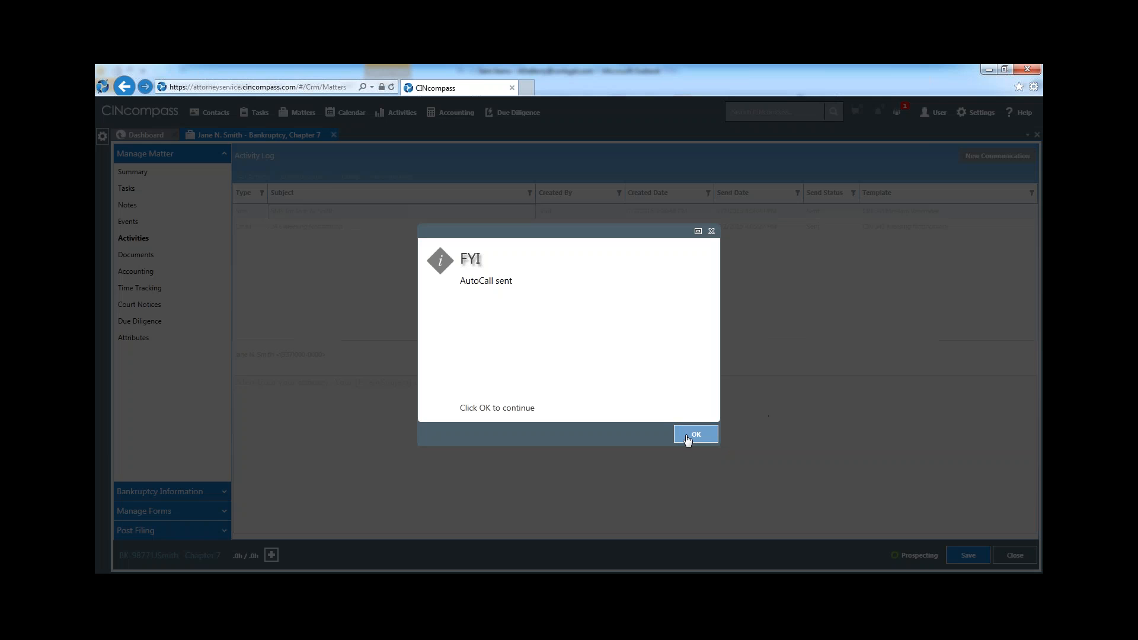
click(688, 439)
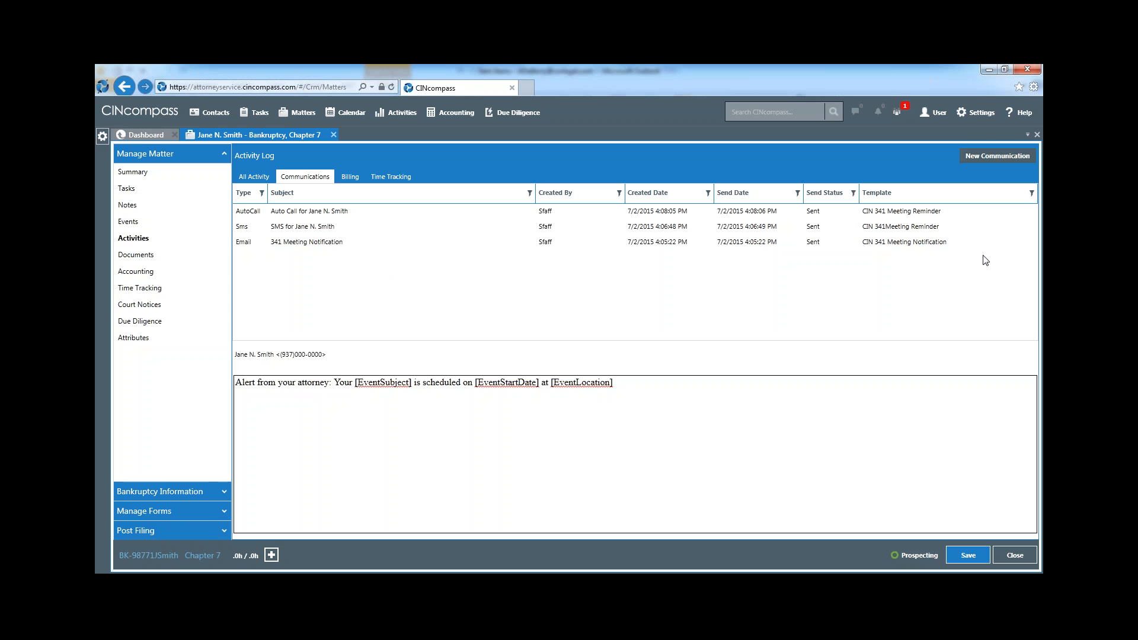
Examine the CIN 341 Meeting Notification email template in the firm's content templates and close it without editing
click(981, 118)
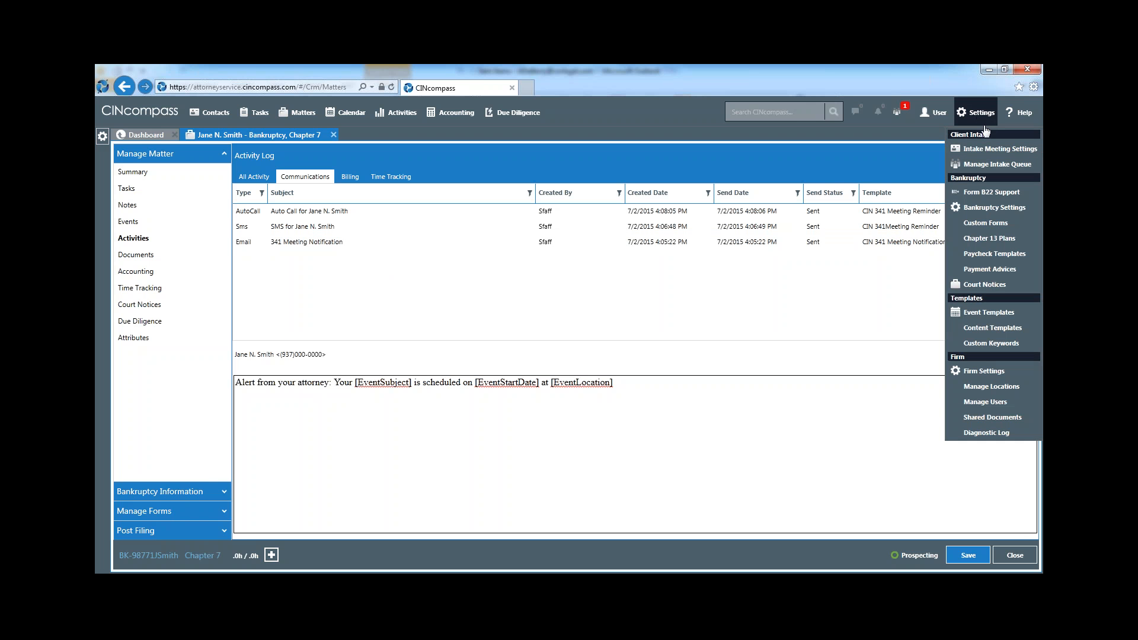
click(989, 330)
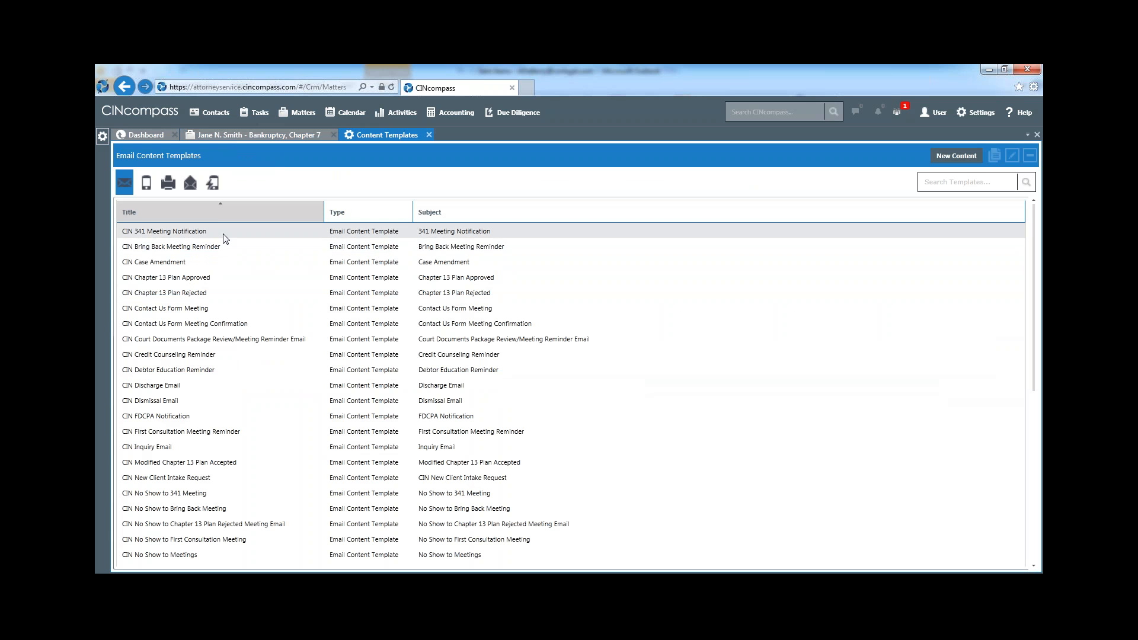
click(127, 235)
double_click(127, 234)
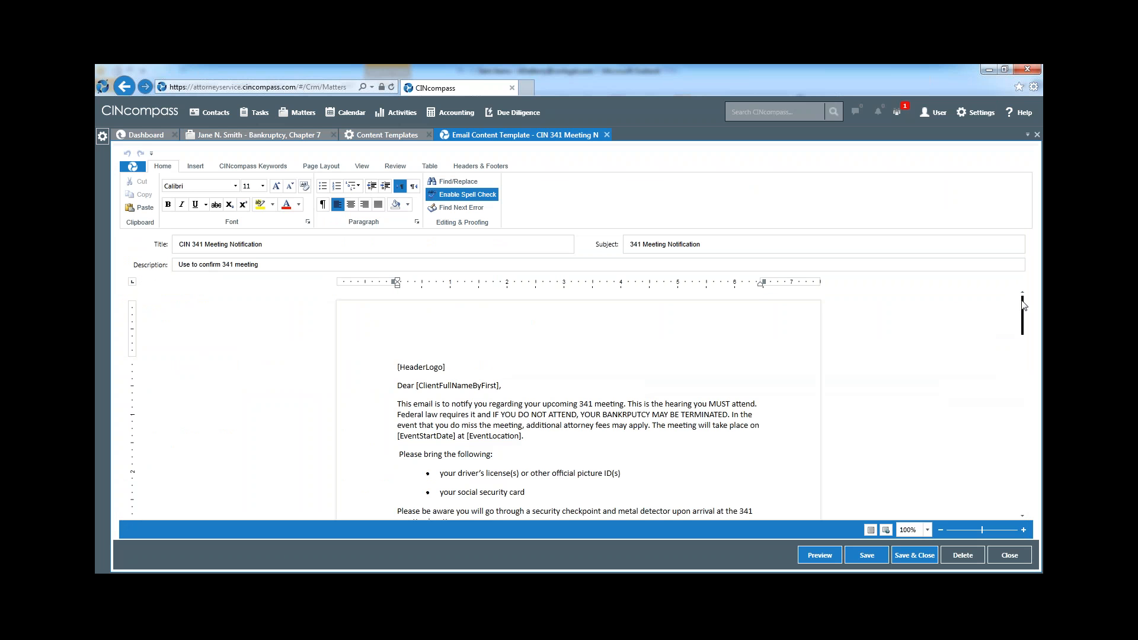
mouse_move(1023, 306)
mouse_down()
mouse_move(1025, 380)
mouse_move(1024, 294)
mouse_up()
click(1009, 556)
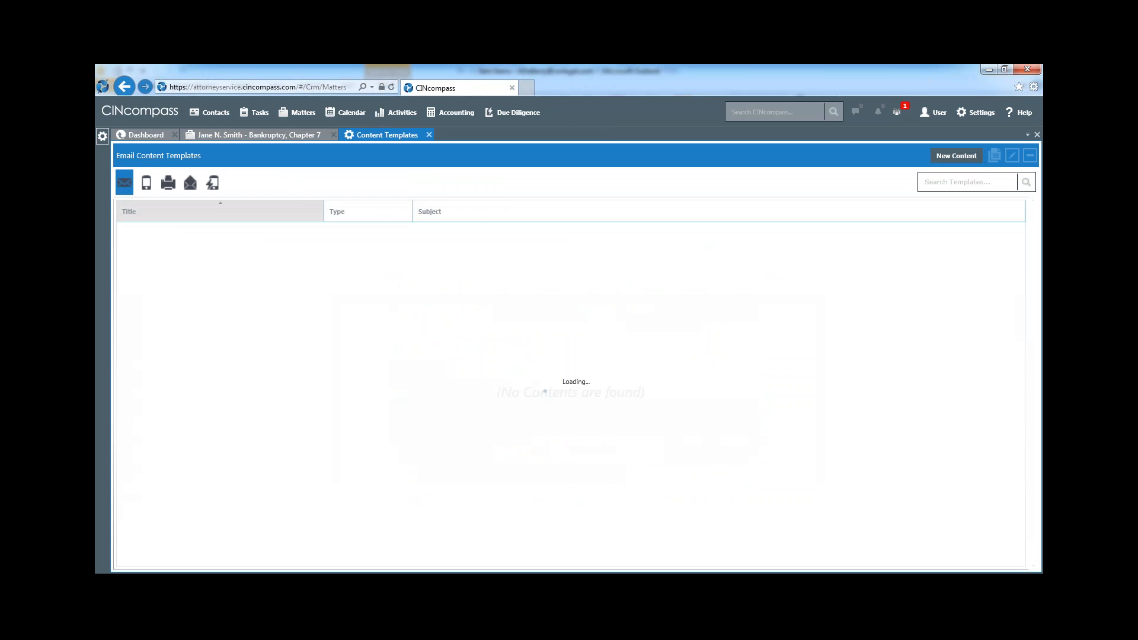
Browse the SMS, fax, letter and AutoCall content templates, and show the content types offered for a new template
click(146, 184)
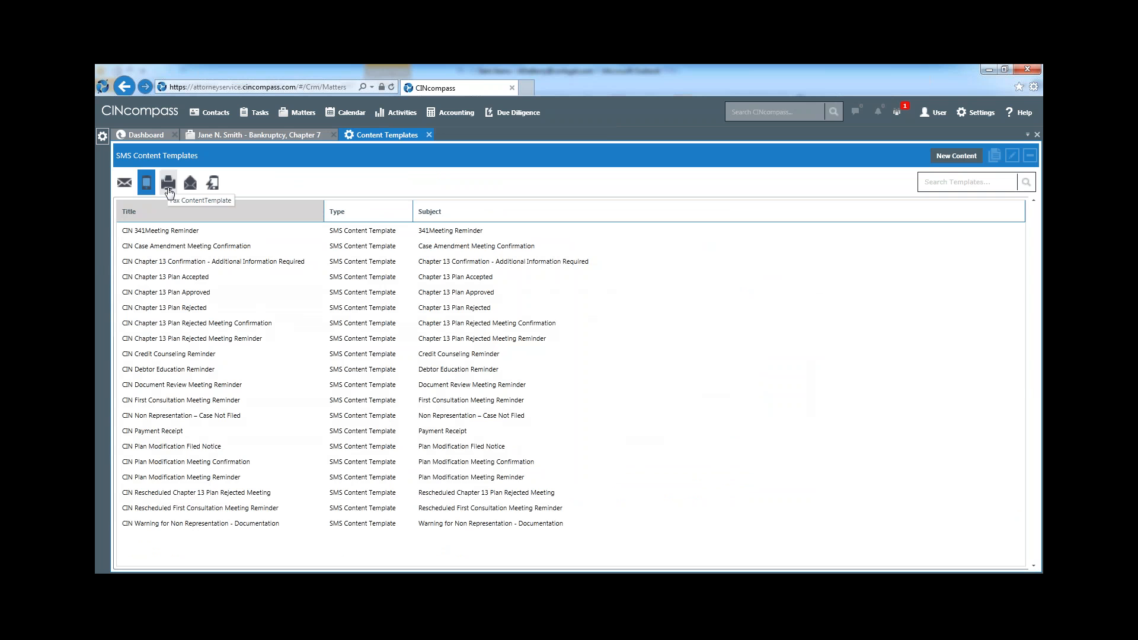
click(169, 189)
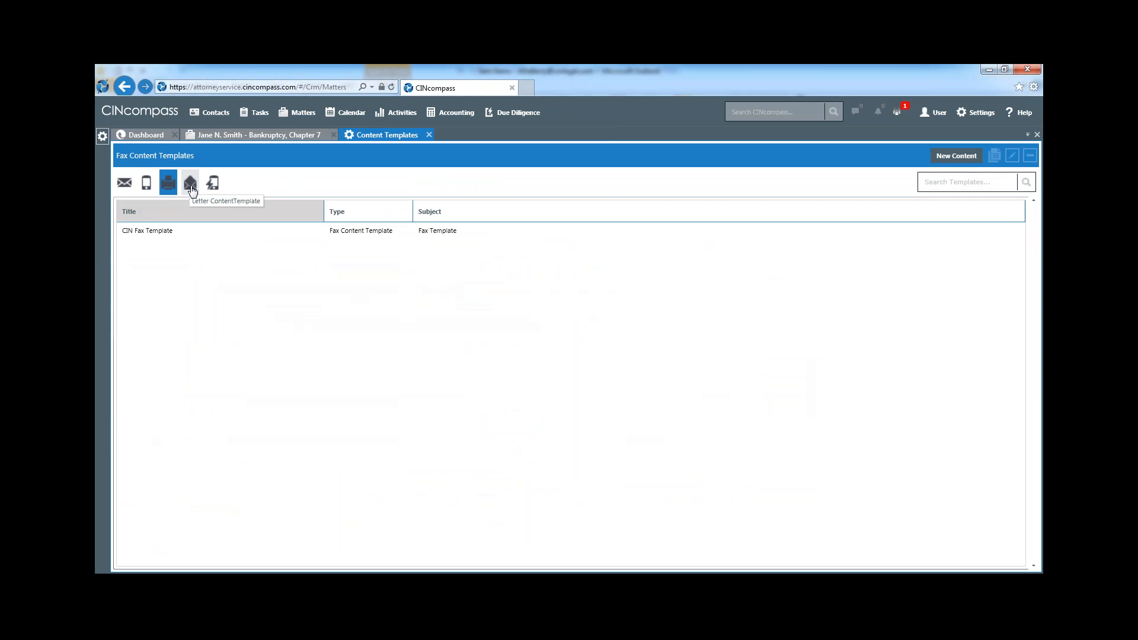
click(190, 188)
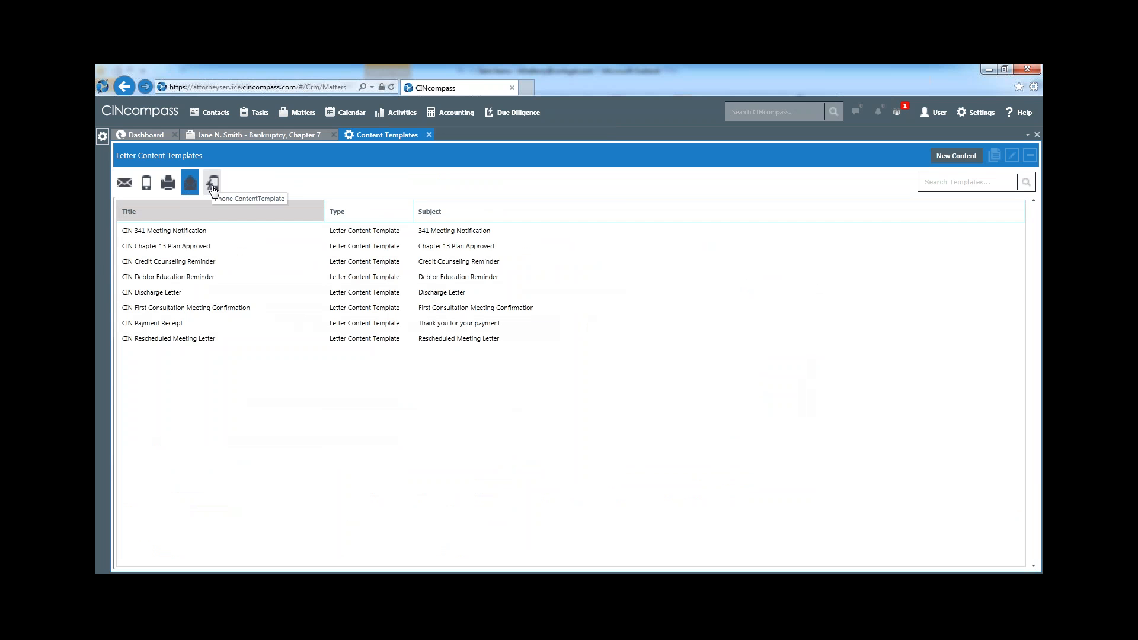
click(213, 189)
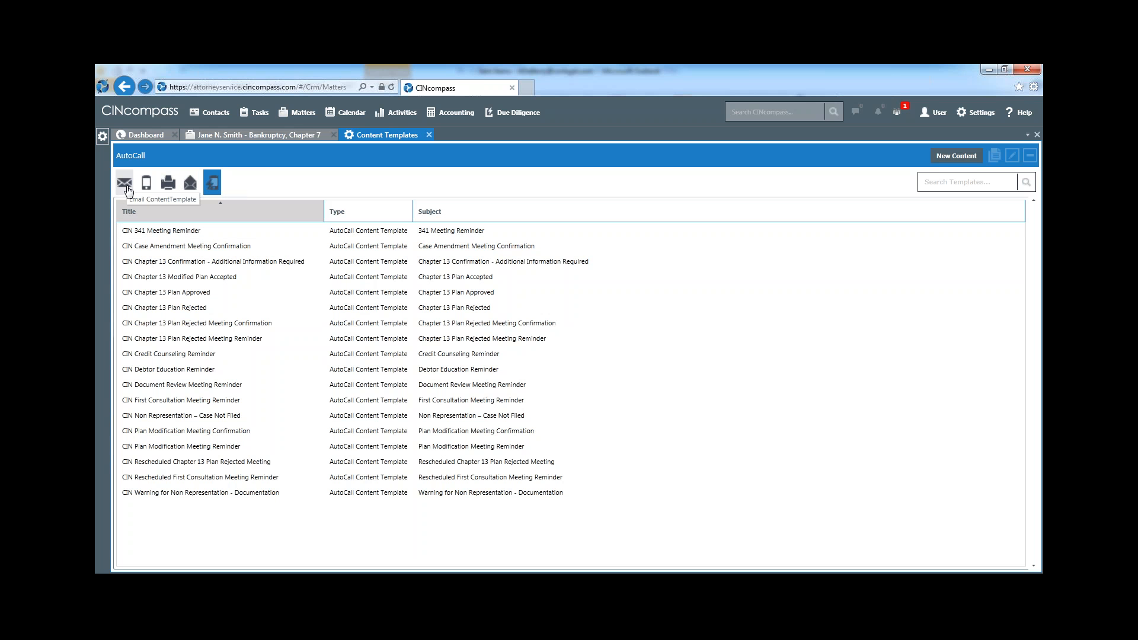
click(958, 158)
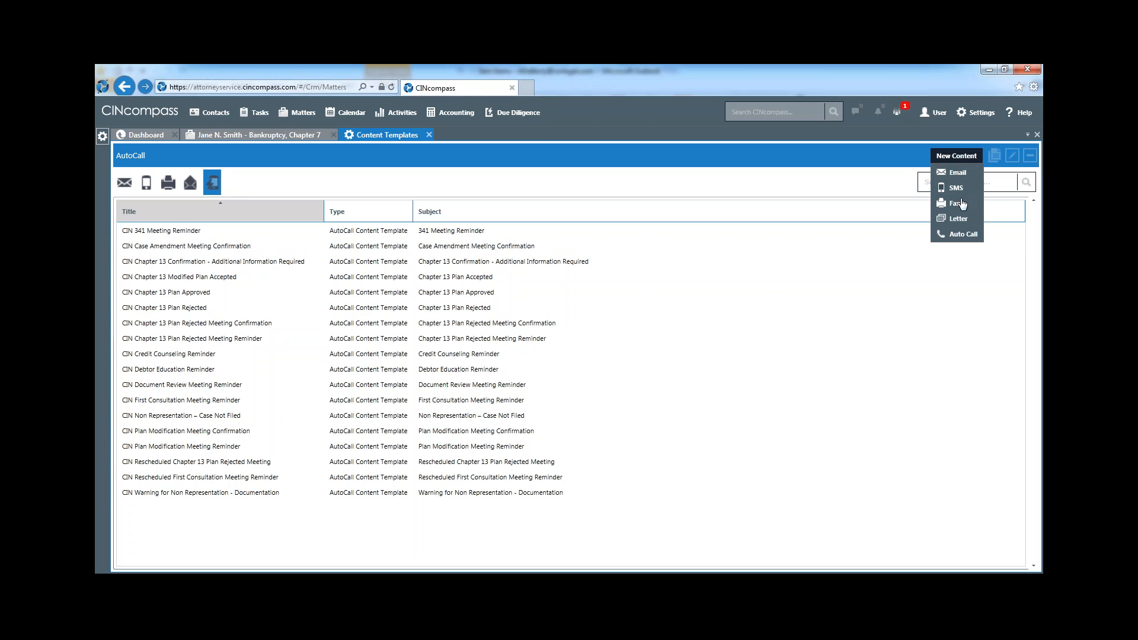
Open a blank SMS content template, examine the keywords available for its content, and close it without saving
click(960, 188)
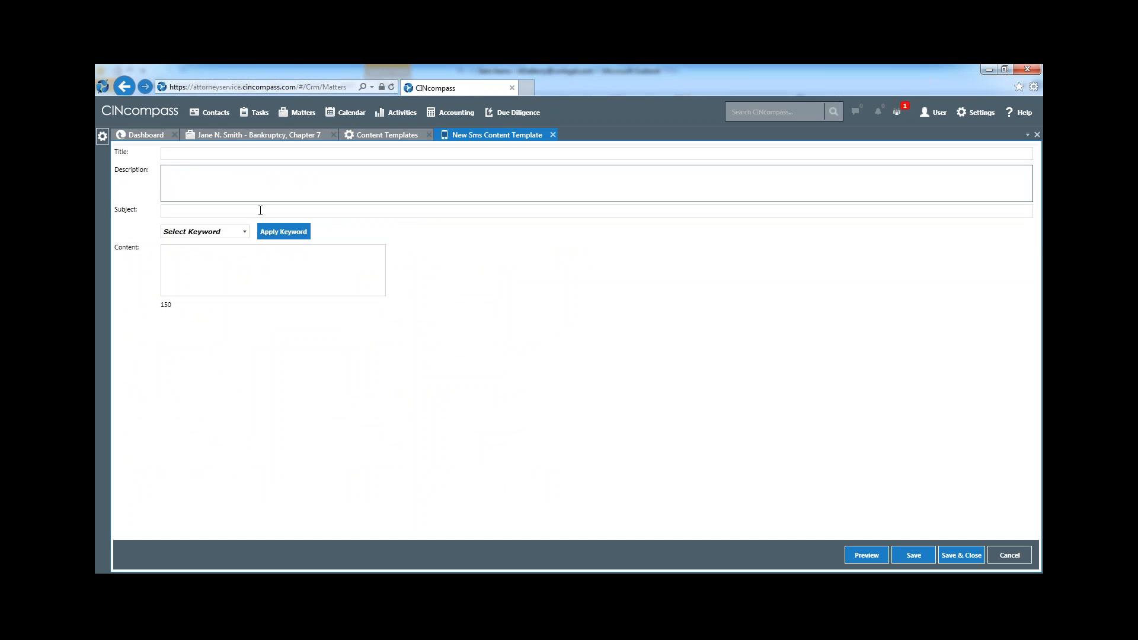
click(245, 232)
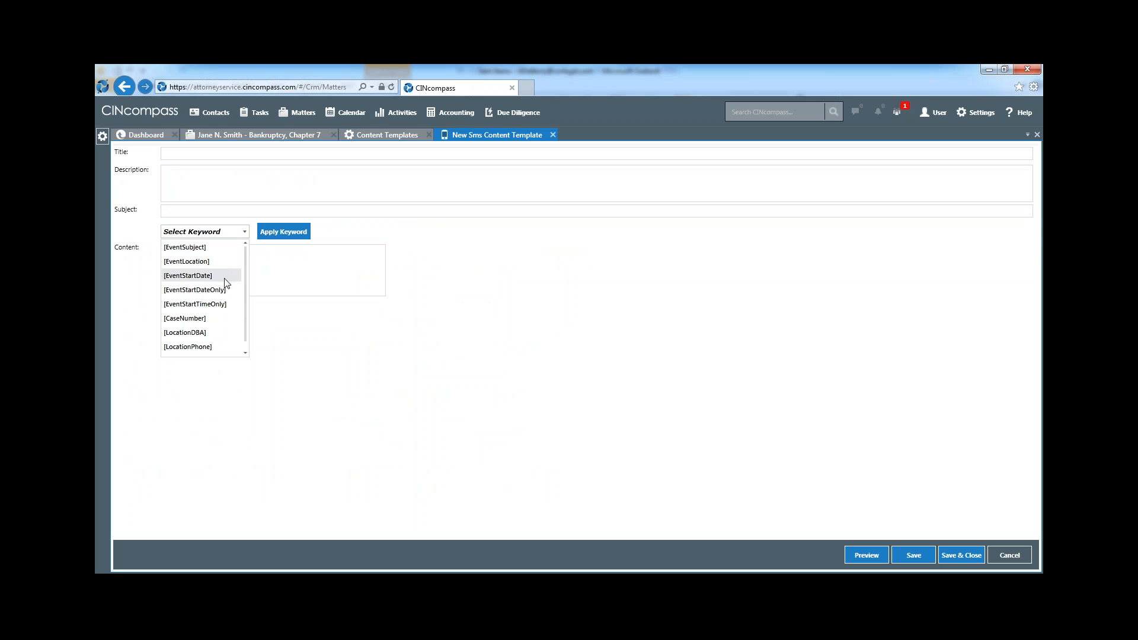
click(243, 235)
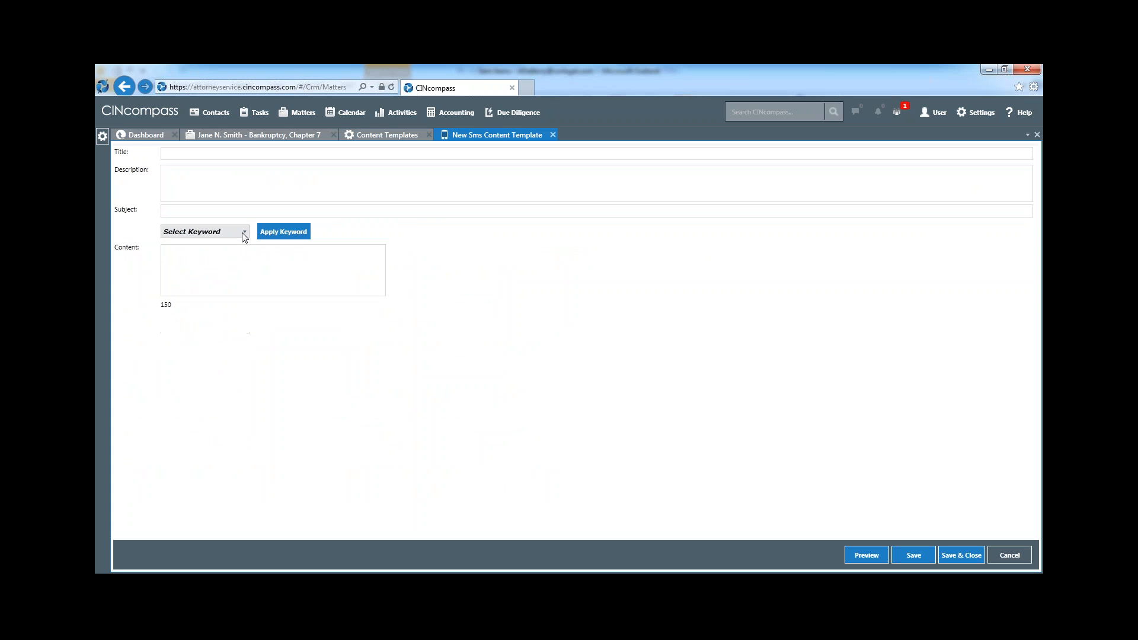
click(805, 212)
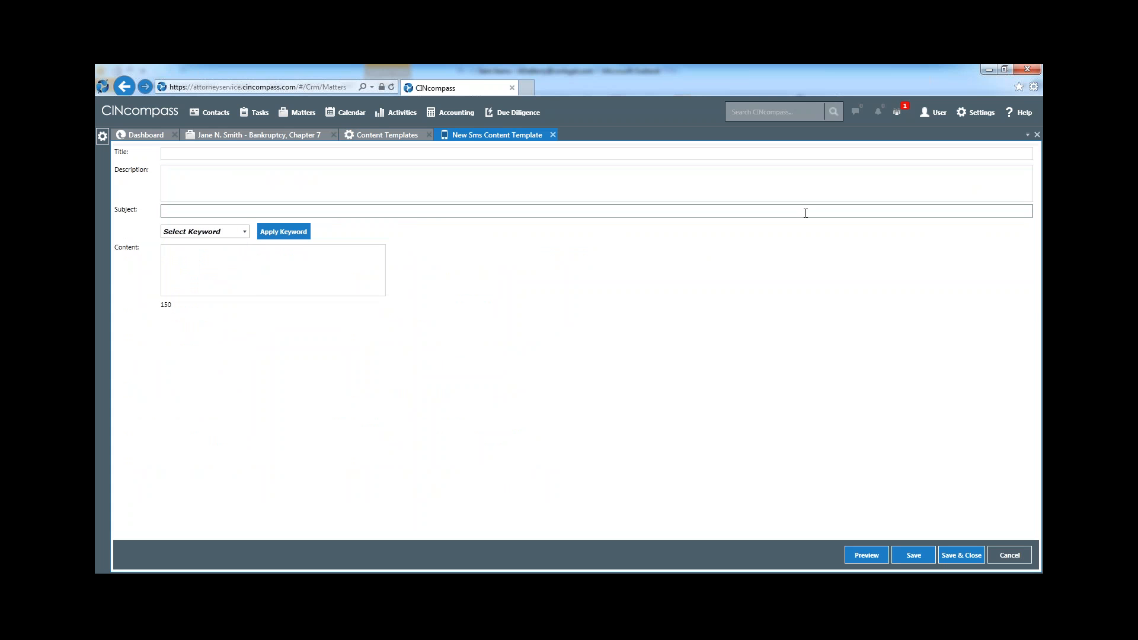
click(552, 136)
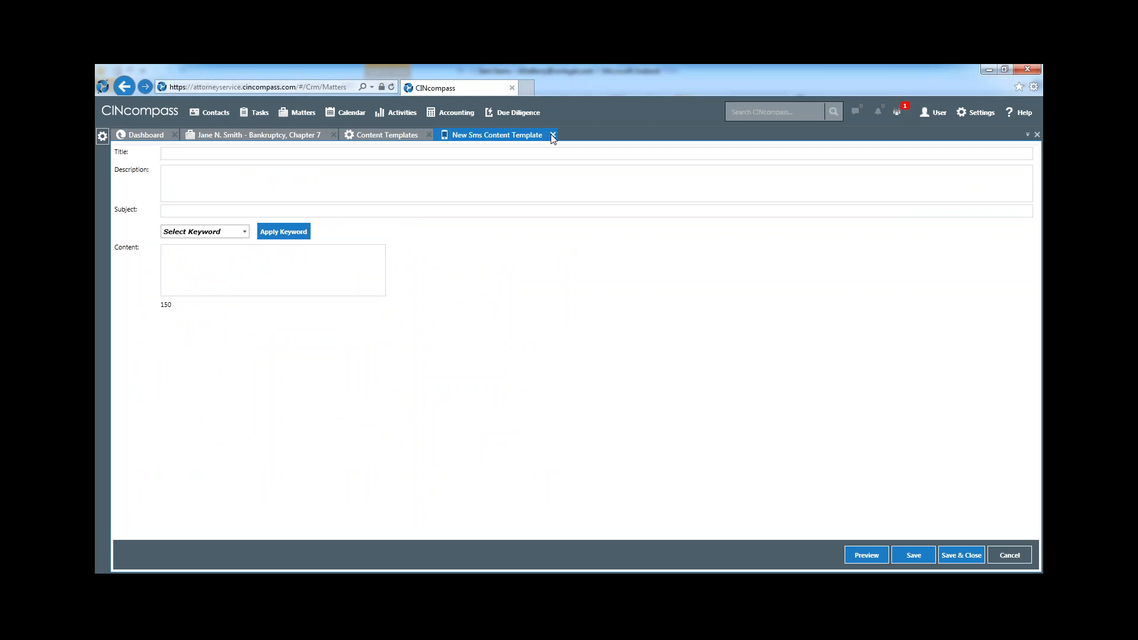
click(552, 136)
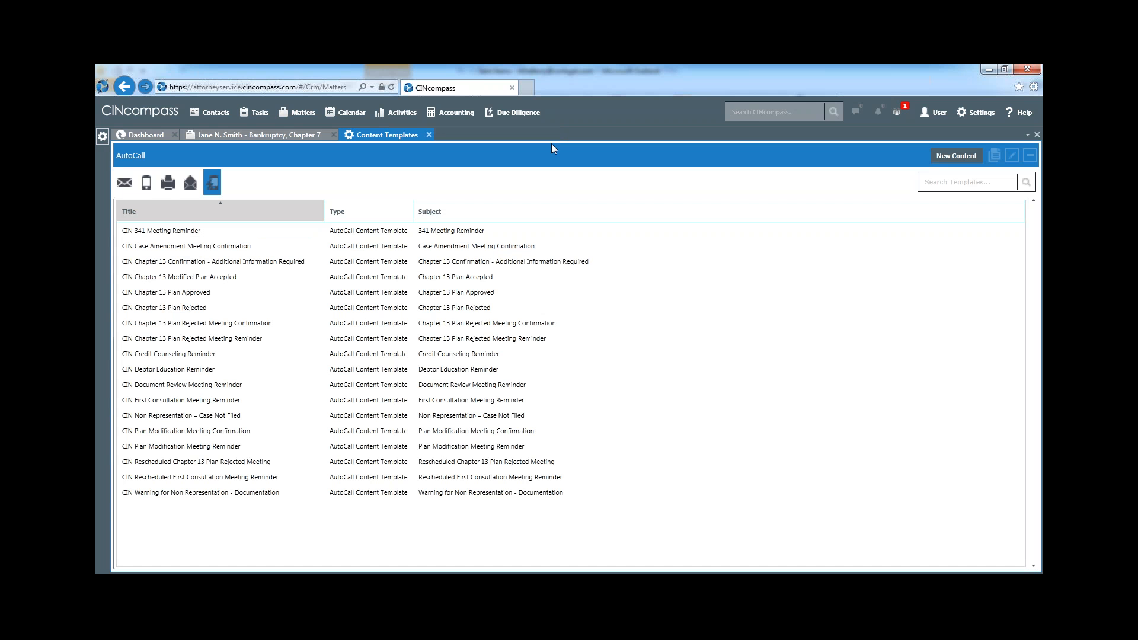
Browse the email and SMS content template lists again, and close the content templates to return to the matter
click(125, 185)
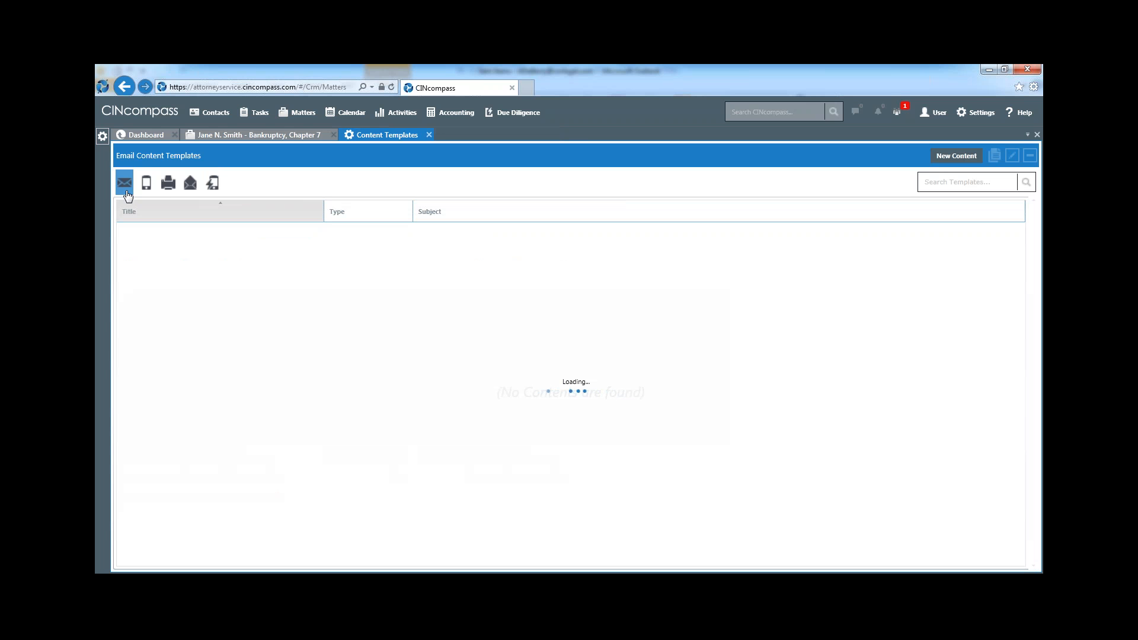
click(147, 185)
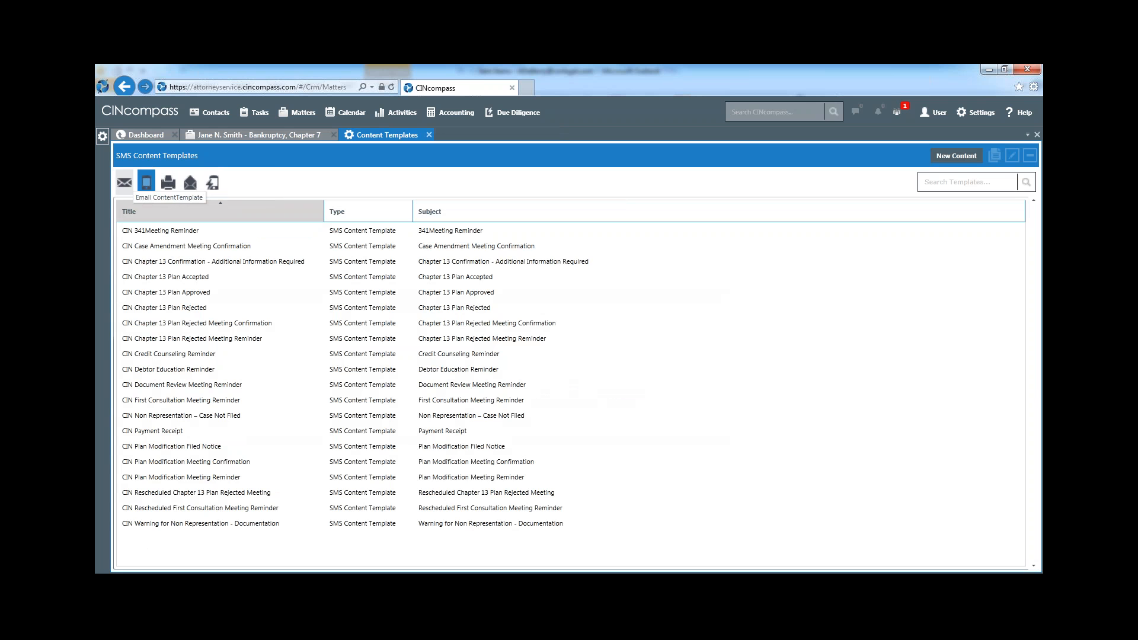
click(126, 184)
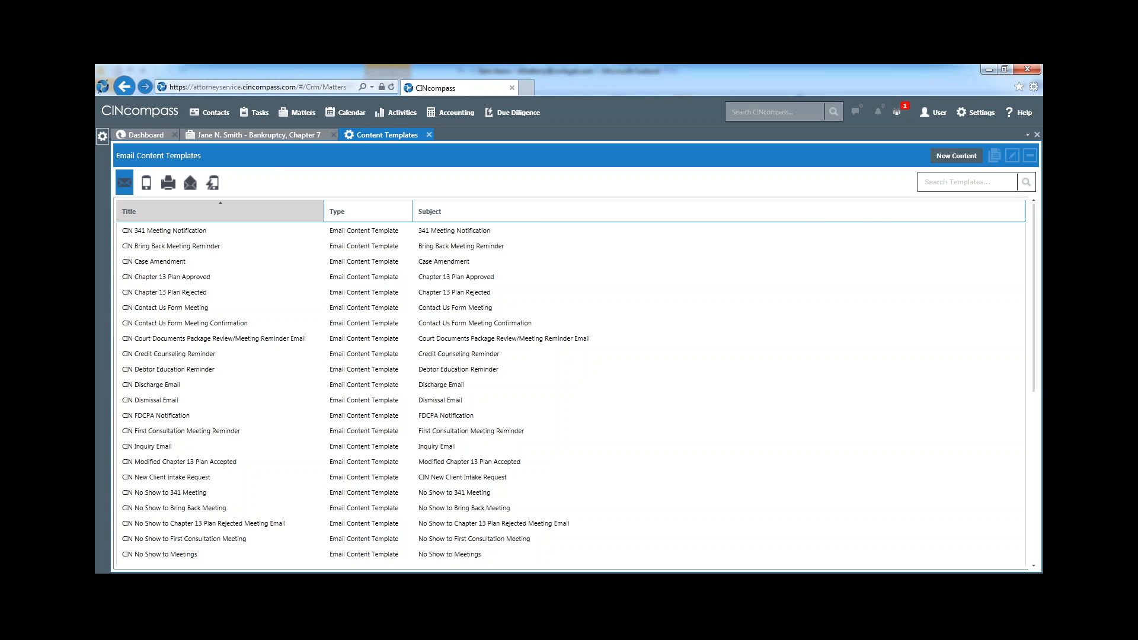
click(429, 135)
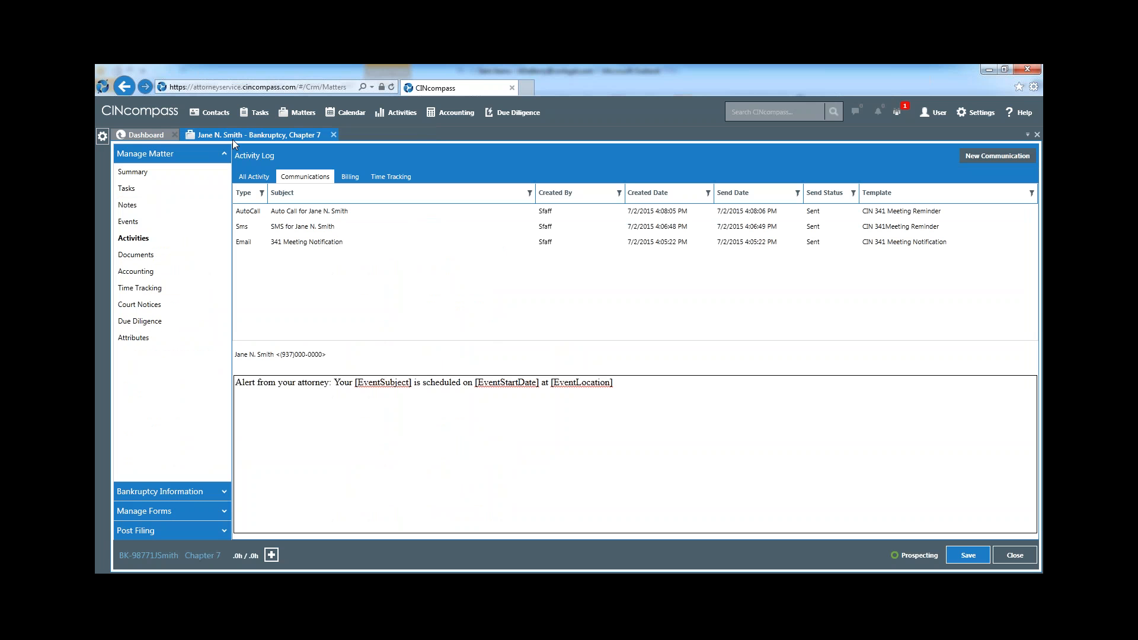
Create a new ToDo task in the matter's tasks with the subject "First Consultation"
click(132, 190)
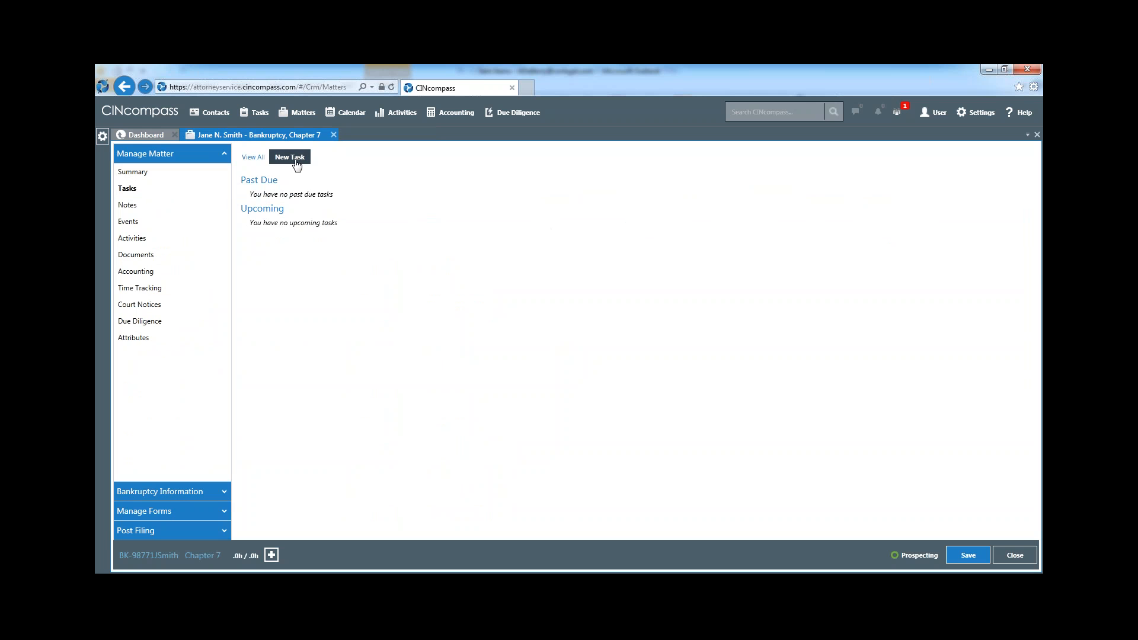
click(296, 161)
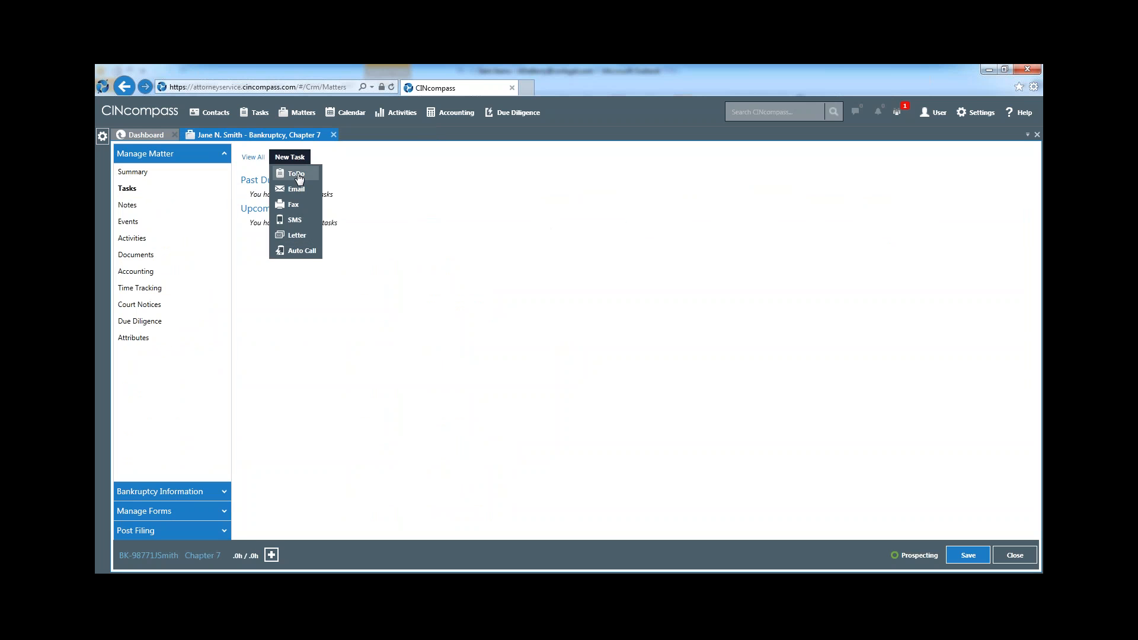
click(297, 173)
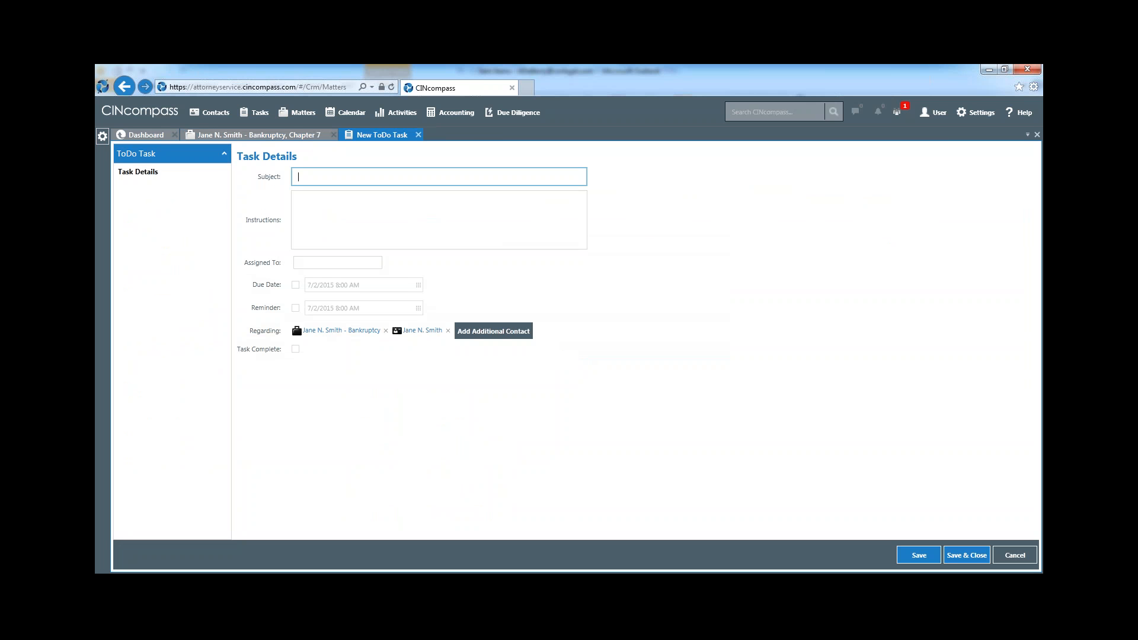
text(First Consultation)
Enter "Review clients documents from missing compliance" as the task's instructions
click(315, 205)
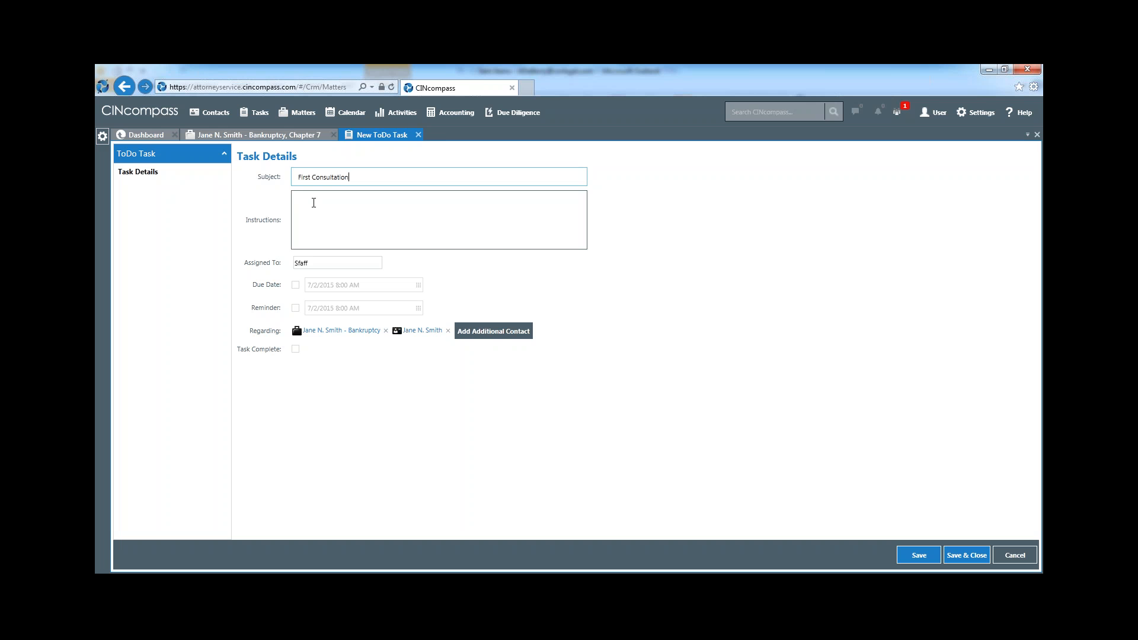
click(316, 207)
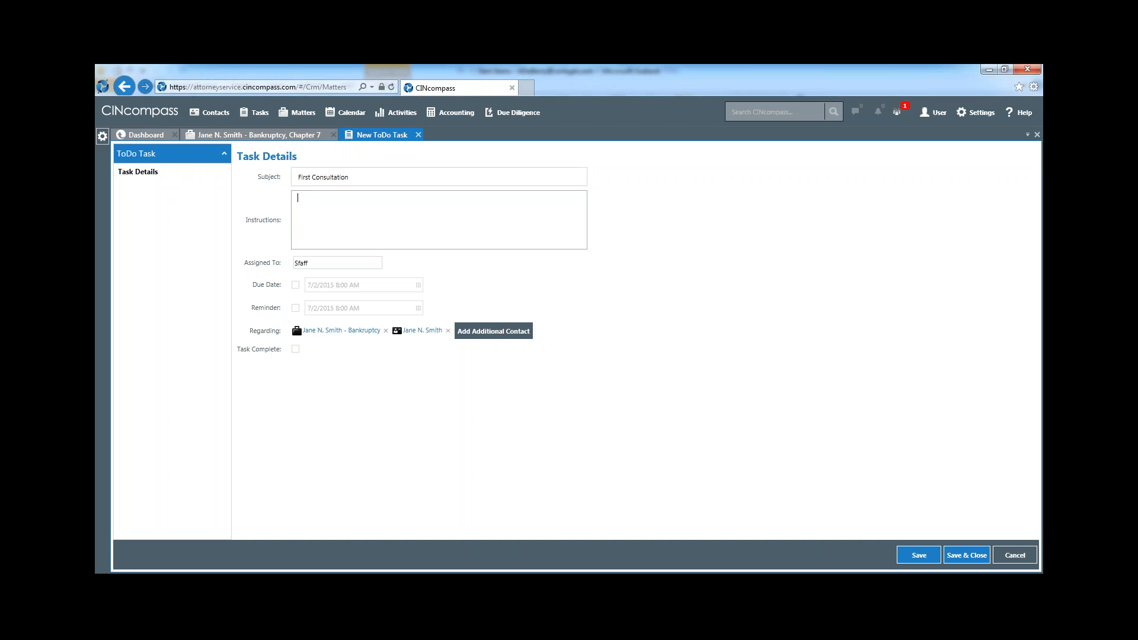
text(Review clients documents from missing complianc)
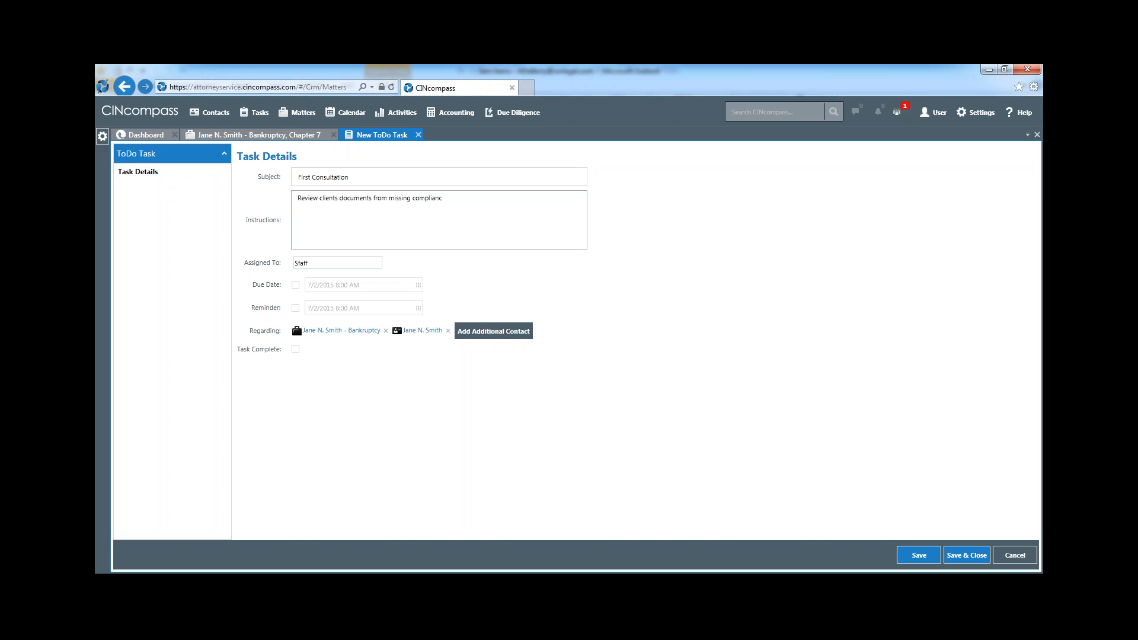
text(e)
Enable the task's due date and set it to 7/3/2015 8:00 AM
click(295, 284)
click(374, 286)
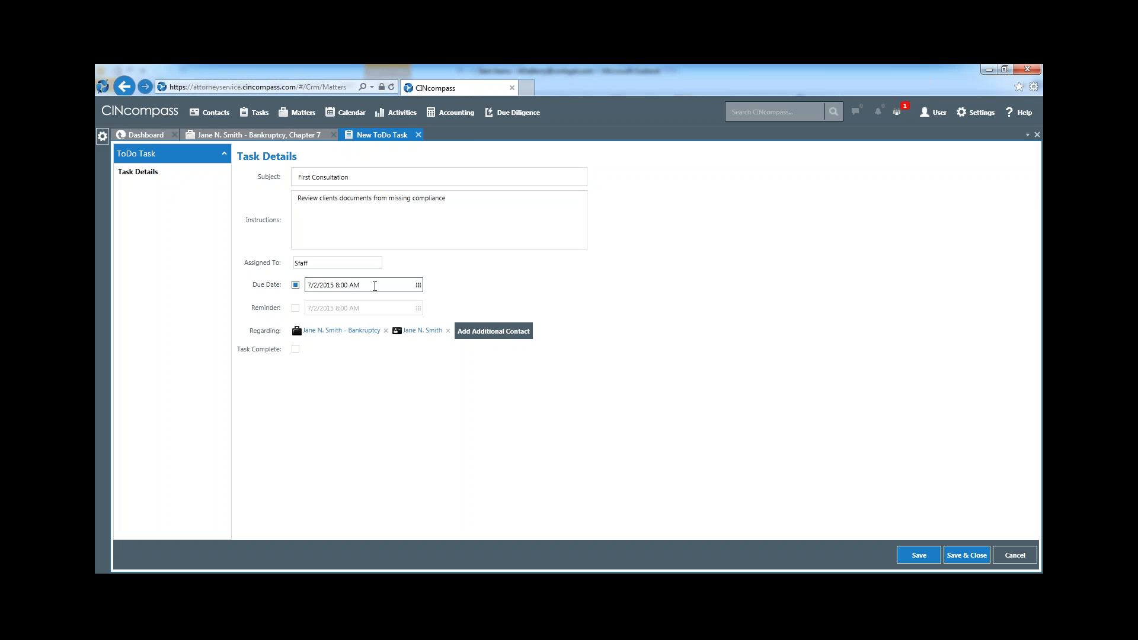
click(418, 286)
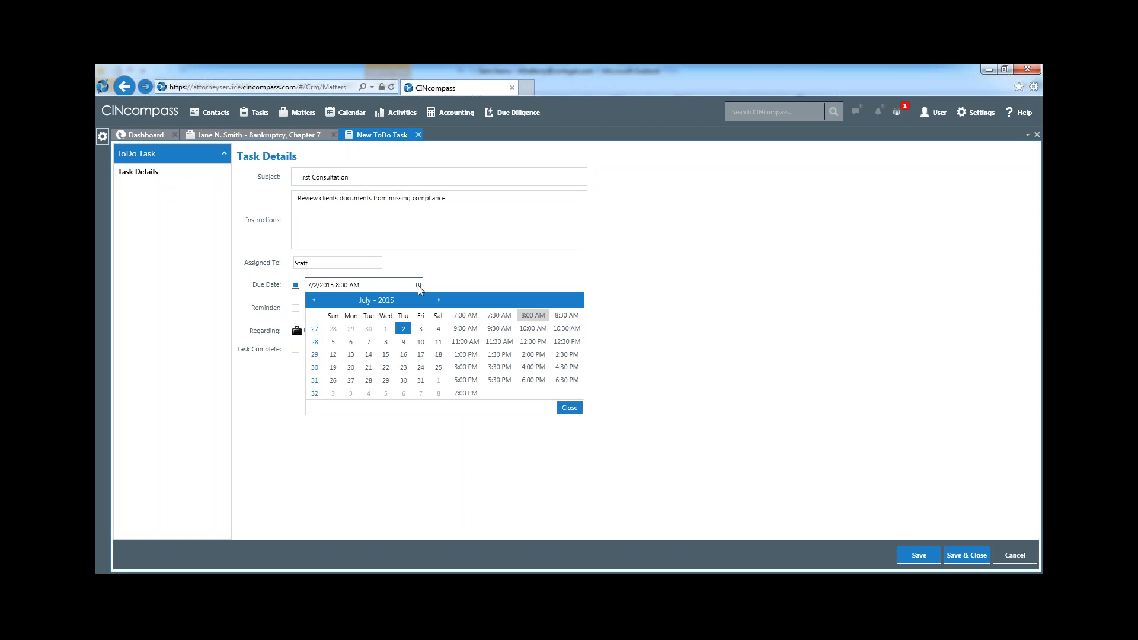
click(420, 329)
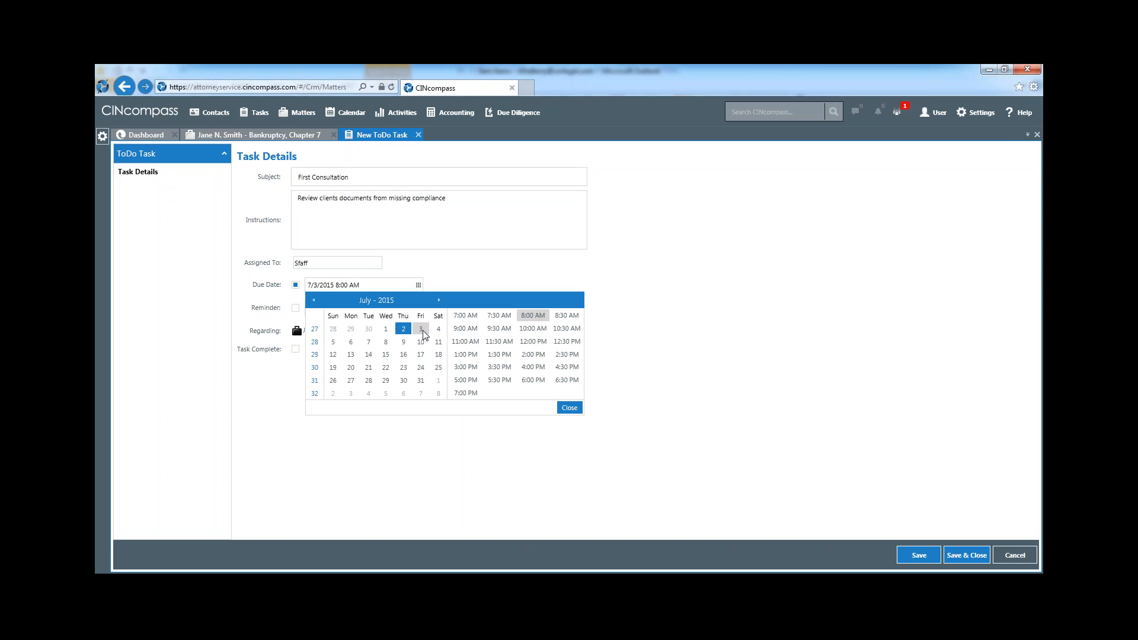
click(568, 408)
Enable the task's reminder and set it to 7/3/2015 7:30 AM
click(295, 308)
click(372, 308)
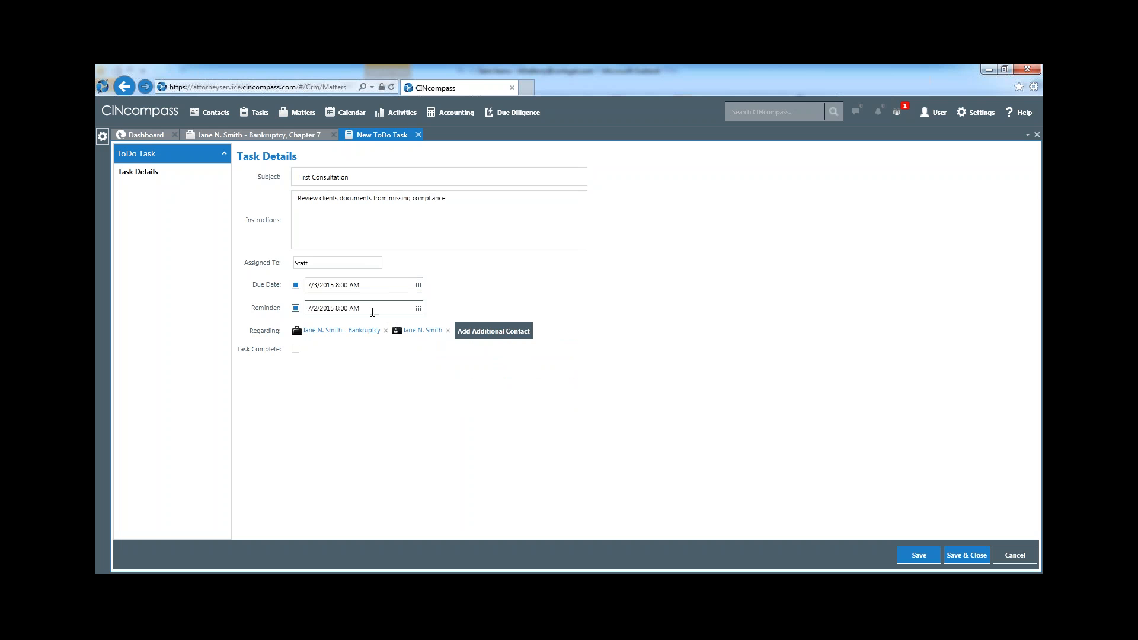
click(418, 308)
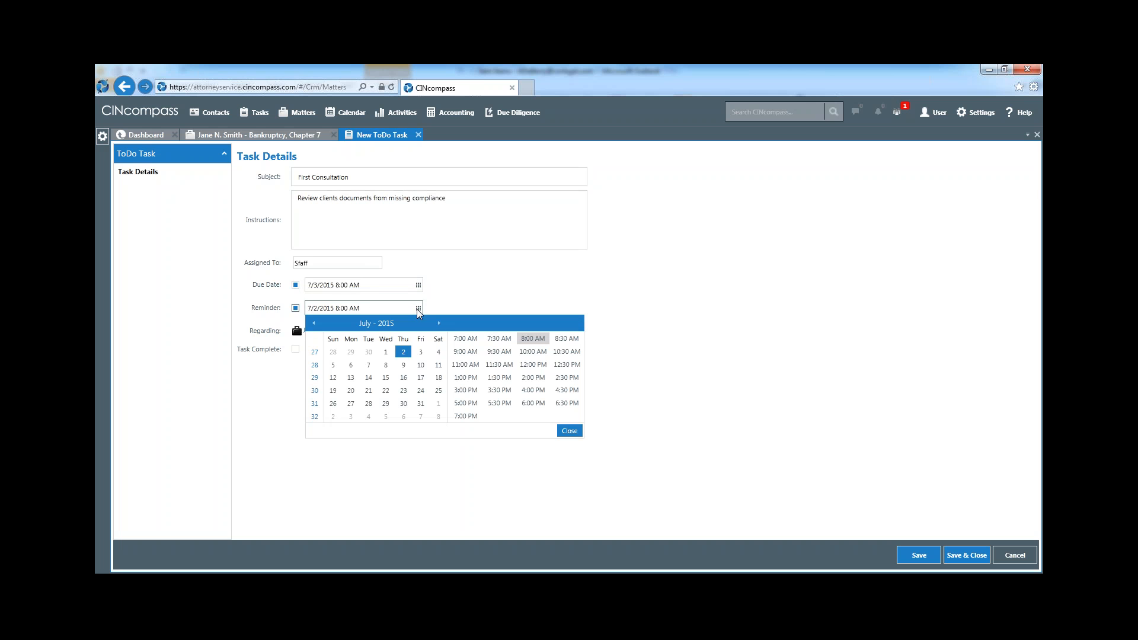
click(493, 339)
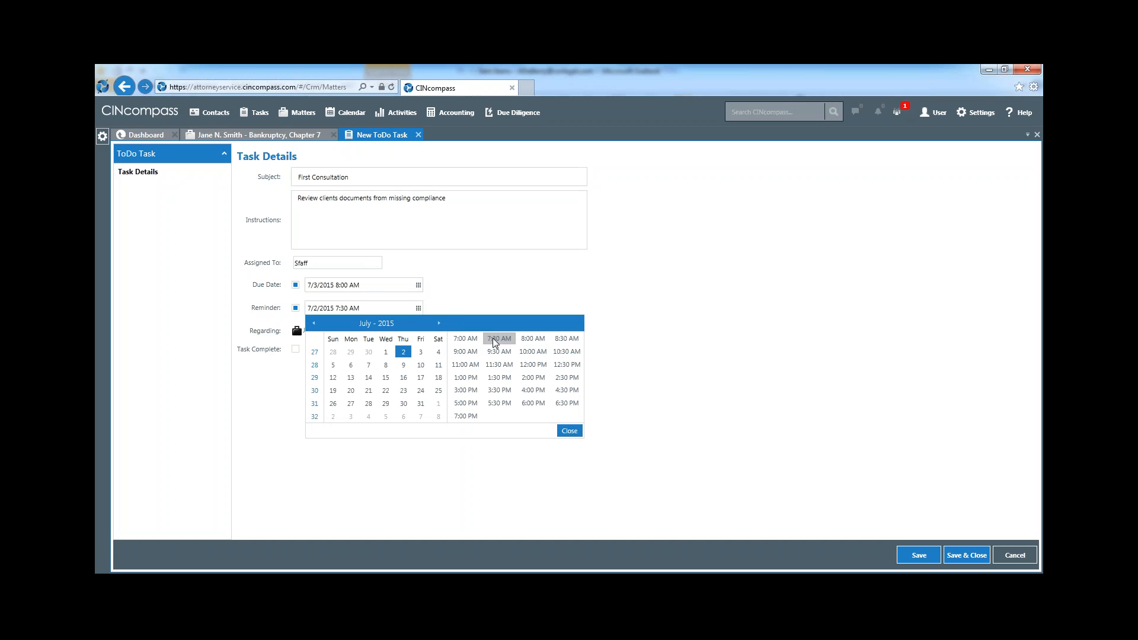
click(422, 353)
click(569, 431)
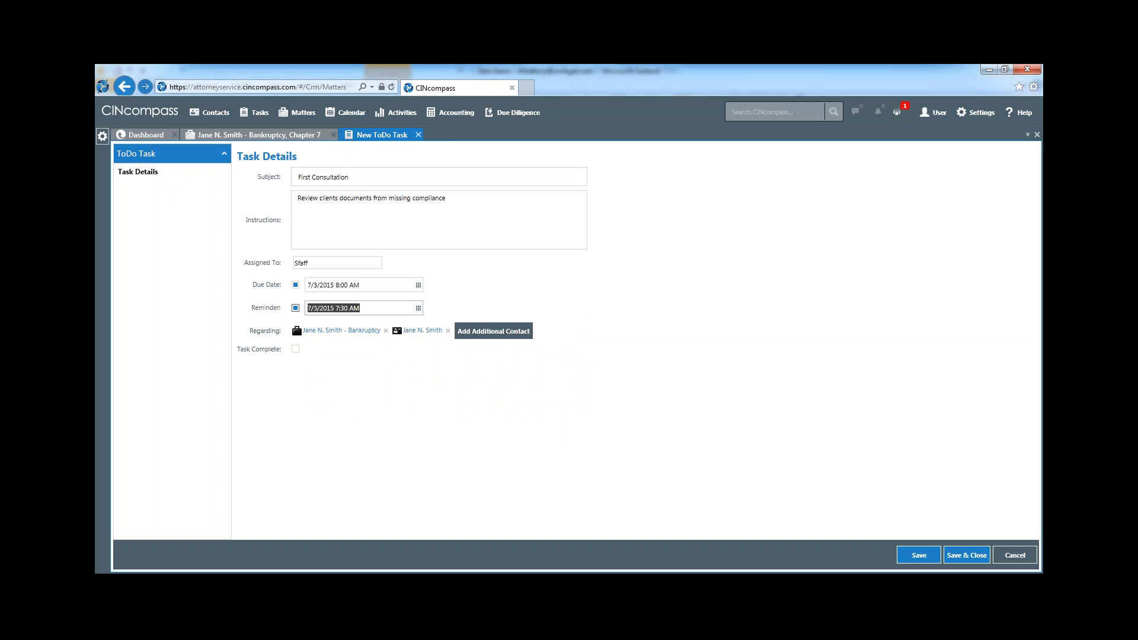
Assign the ToDo task to a Sfaff user from the suggested assignees, and save and close the task
drag(312, 264, 290, 263)
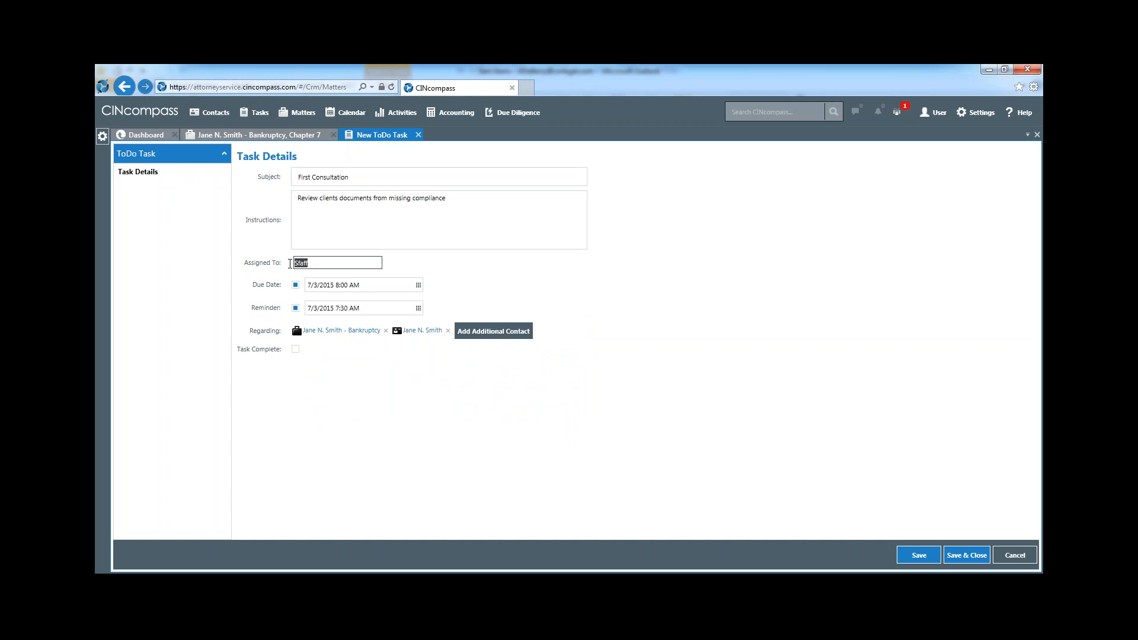
text(s)
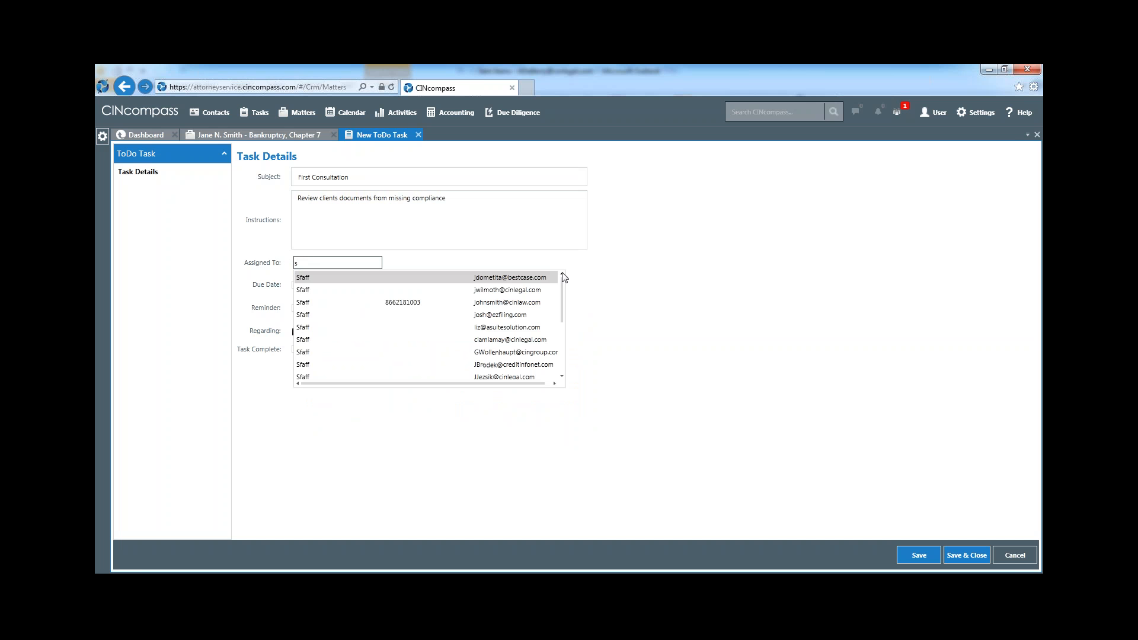
mouse_move(563, 277)
mouse_down()
mouse_move(565, 341)
mouse_move(563, 279)
mouse_up()
text(ffa)
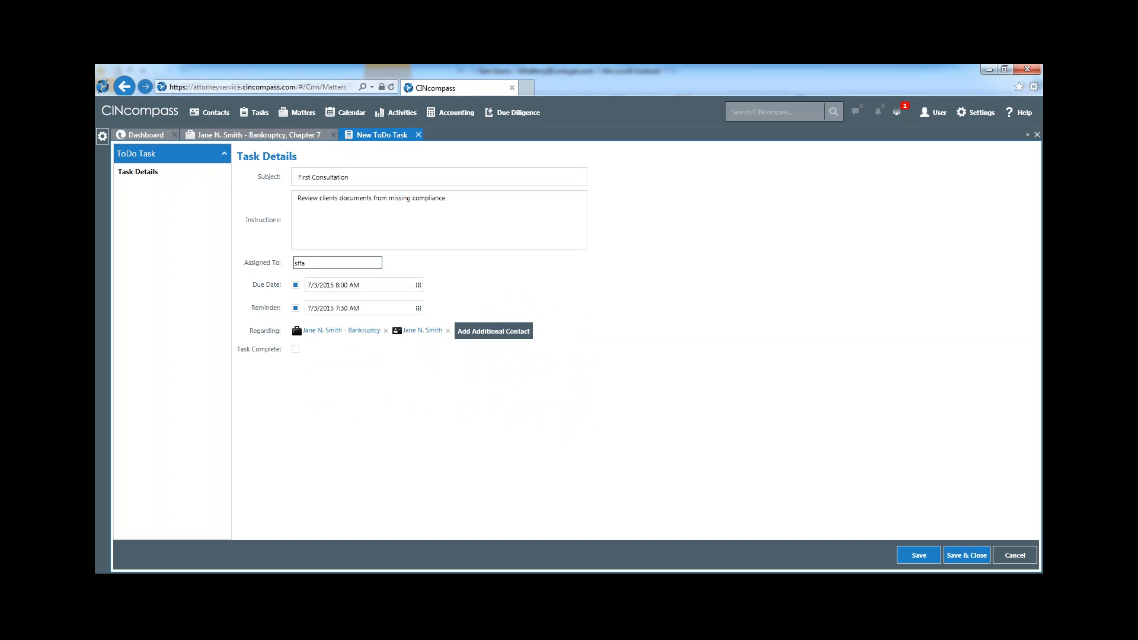
key(BackSpace)
key(BackSpace)
key(BackSpace)
text(fa)
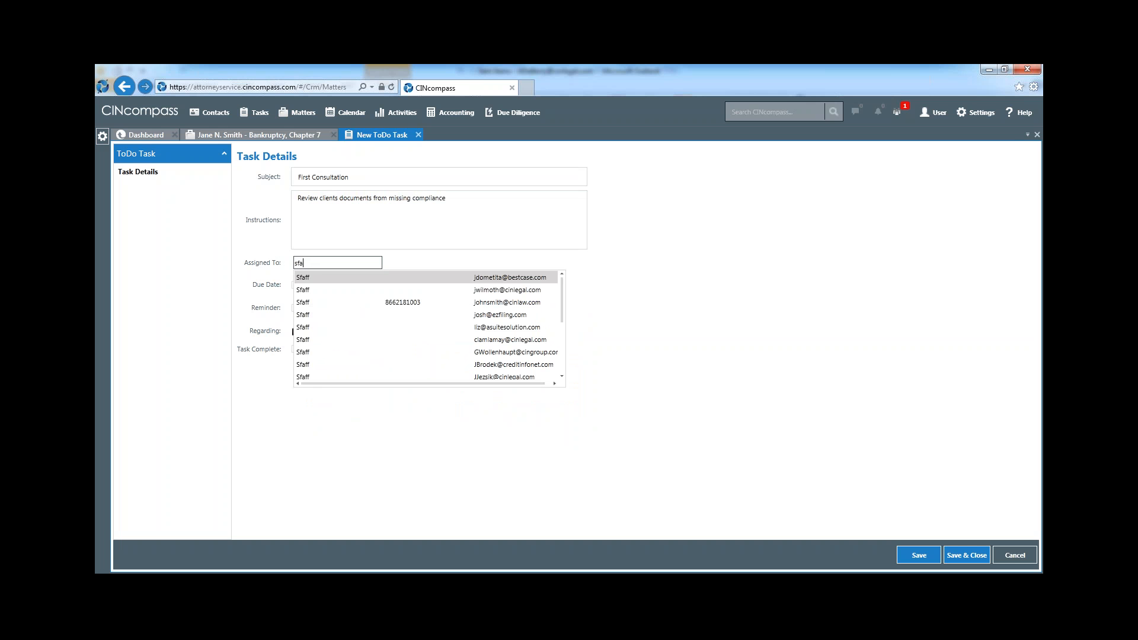
click(325, 327)
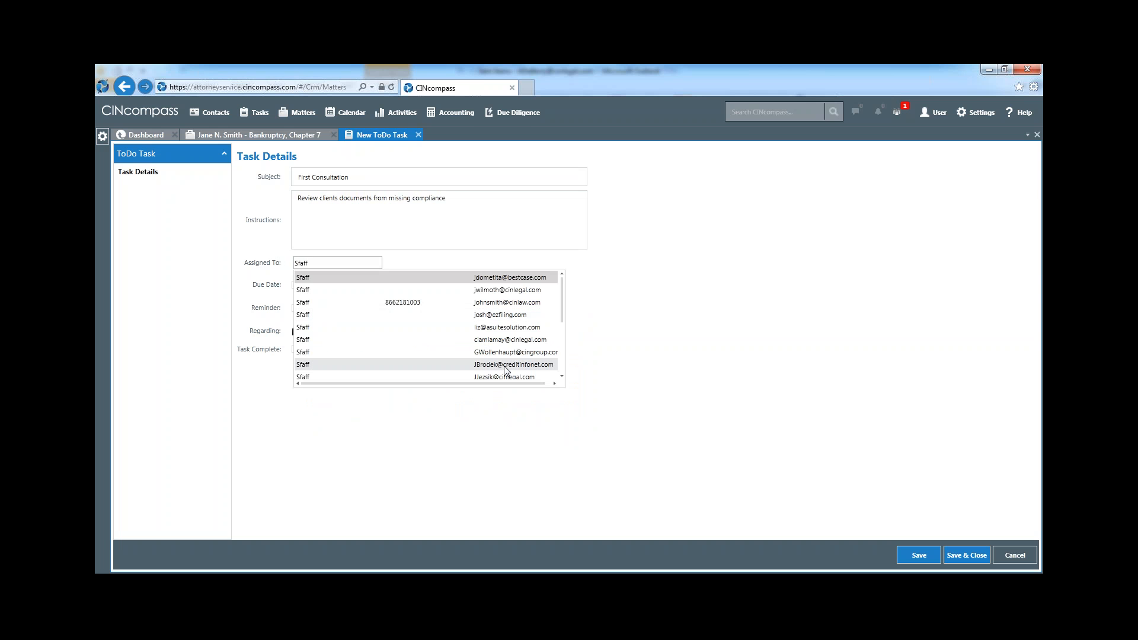
click(674, 376)
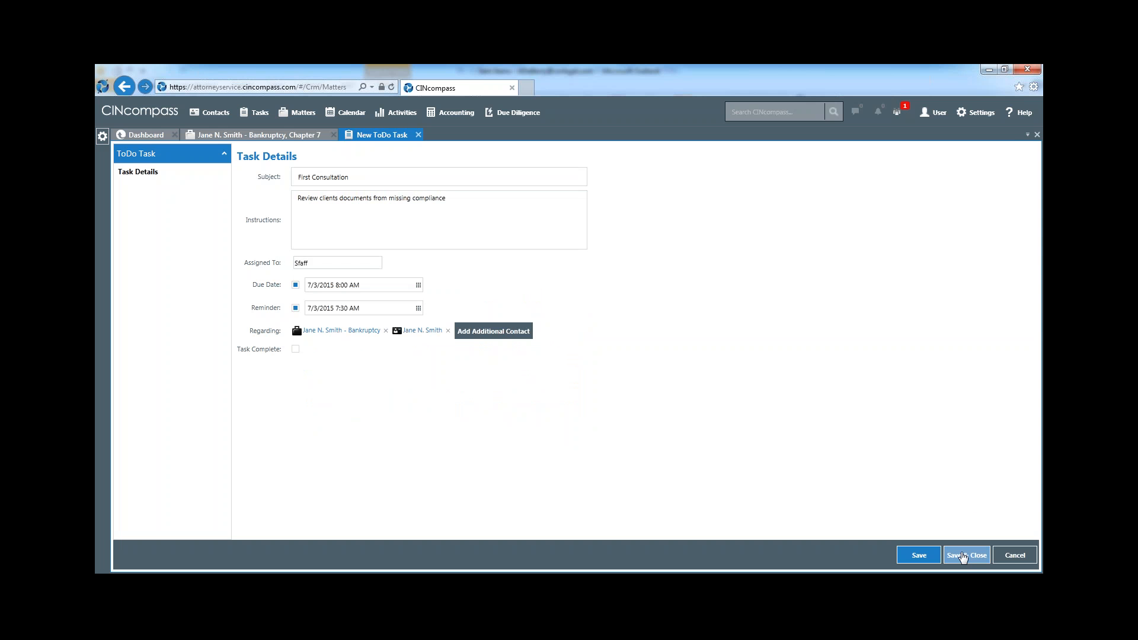
click(962, 557)
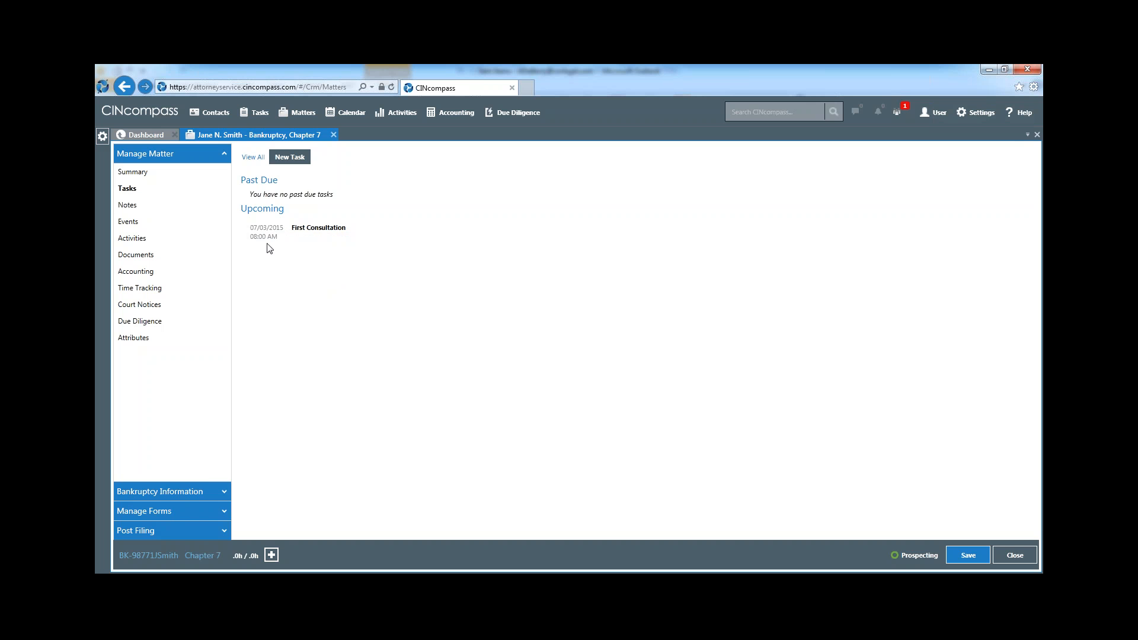
Open the upcoming First Consultation task, mark it as complete, and save and close it
mouse_move(271, 239)
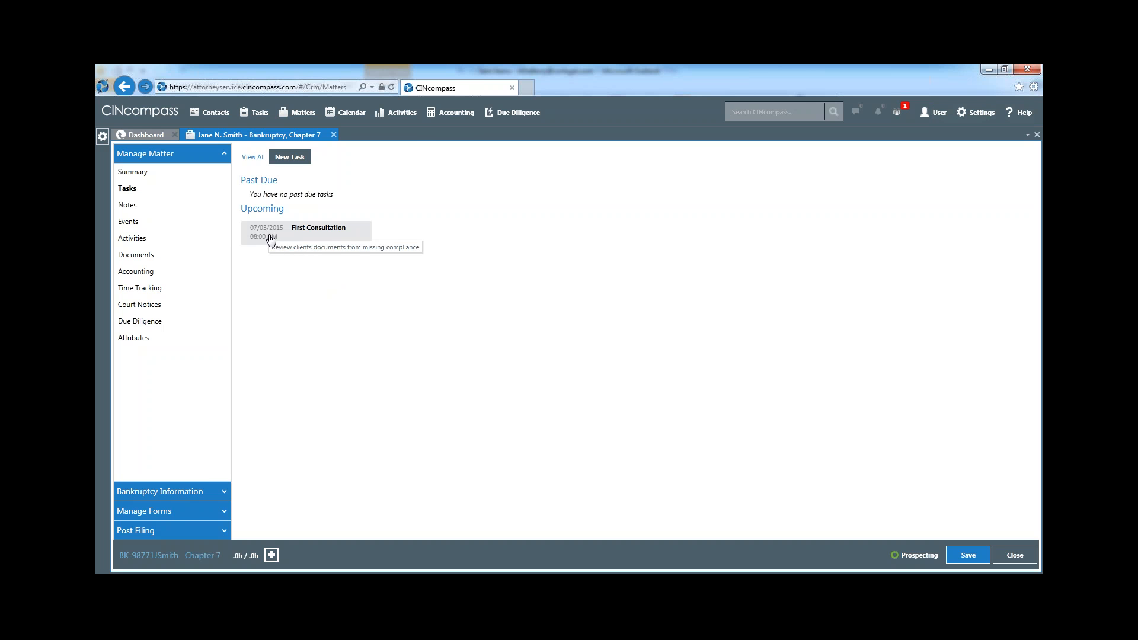
click(271, 239)
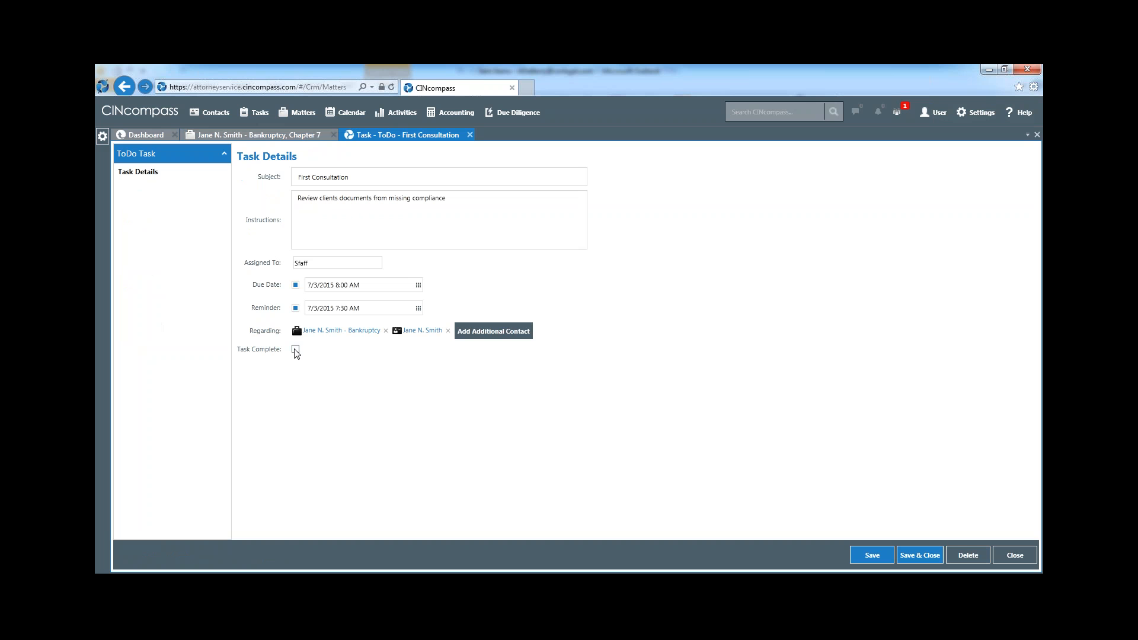
click(295, 349)
click(917, 558)
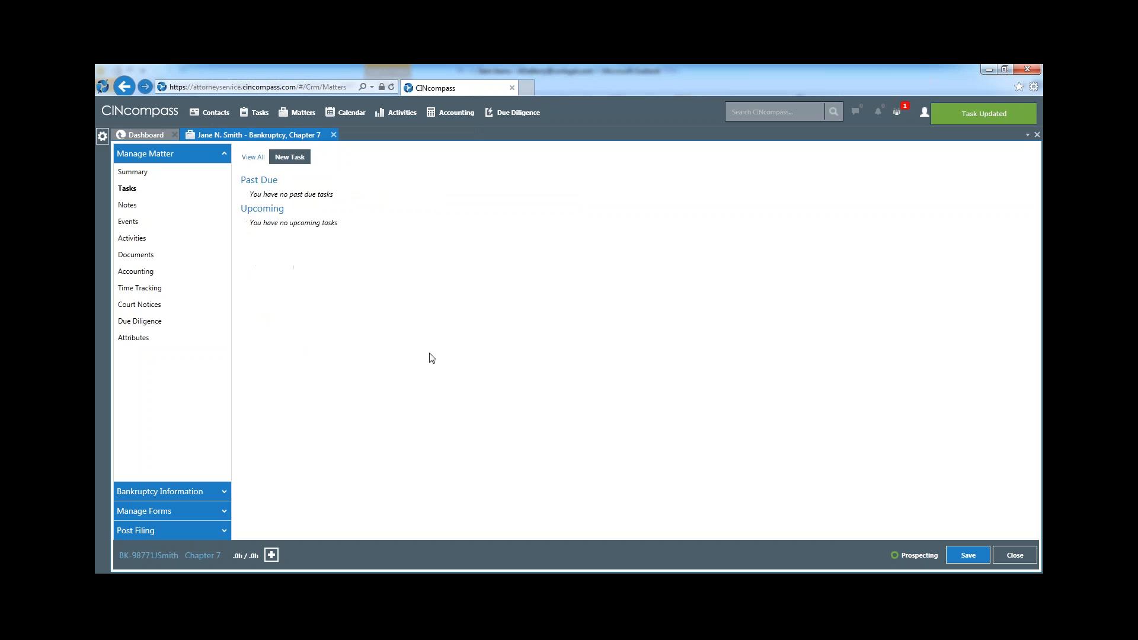
mouse_move(286, 272)
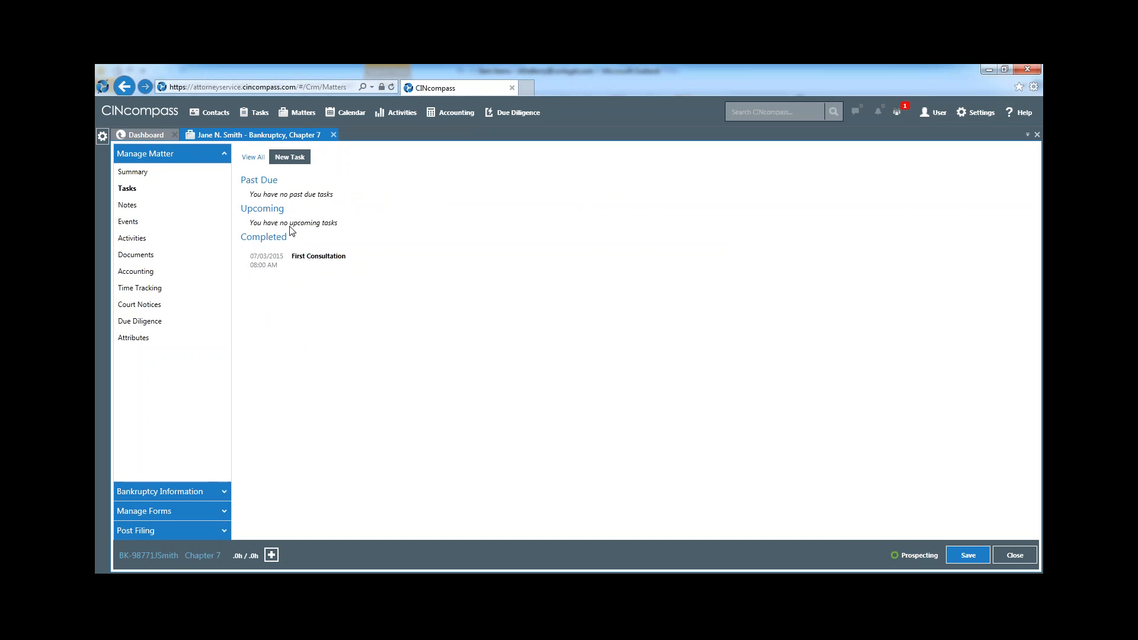
Create a new Email task for the matter with the subject Documents Review
click(291, 158)
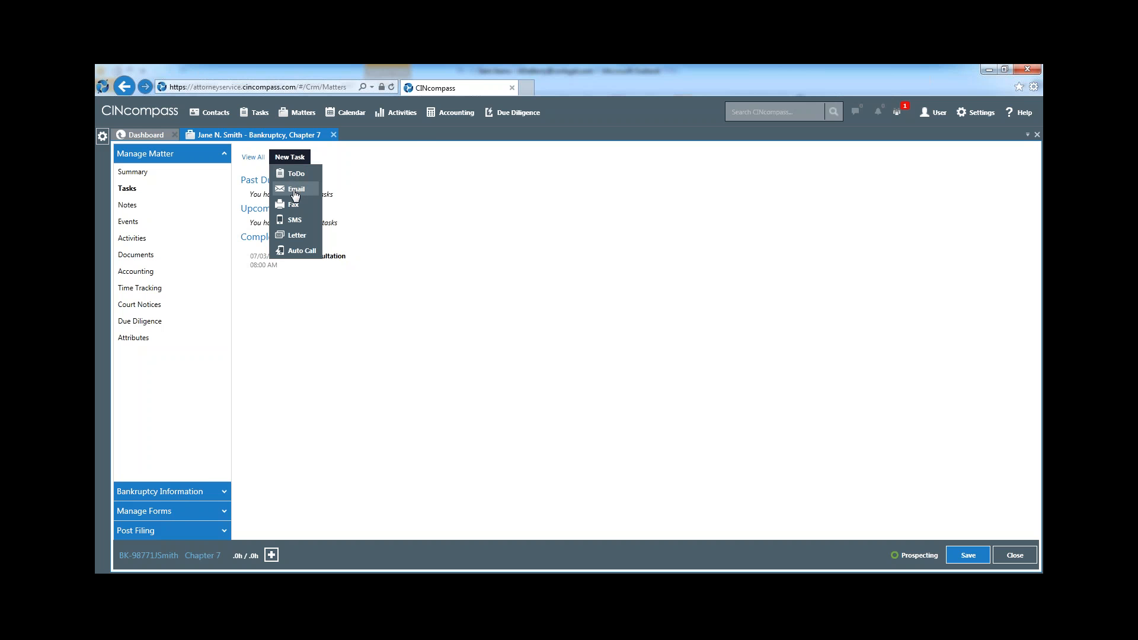
click(294, 190)
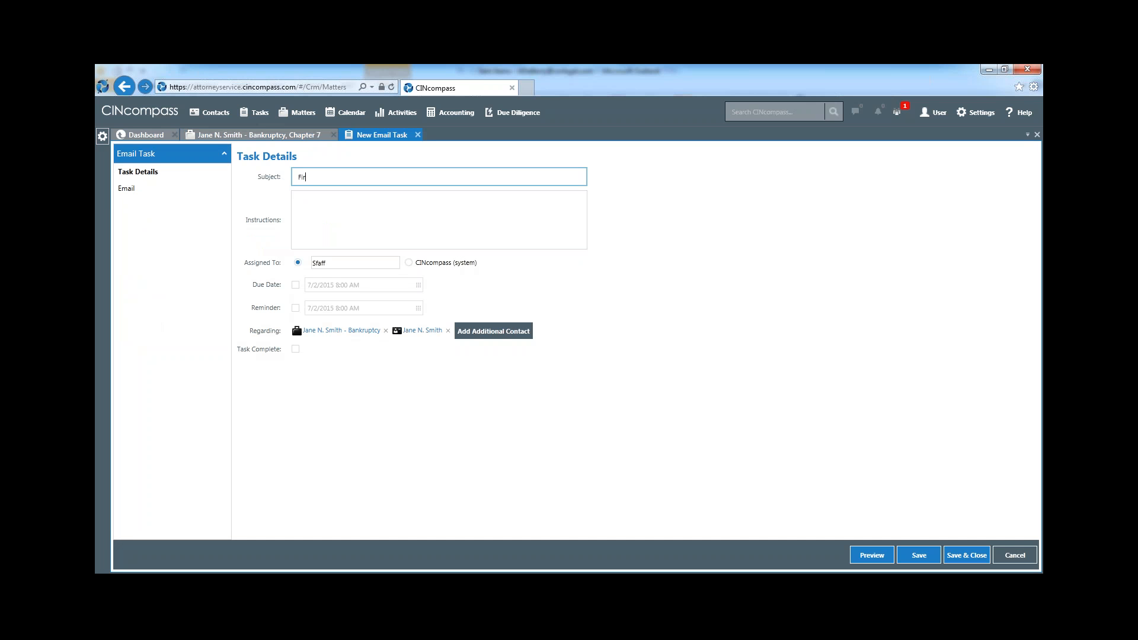
key(BackSpace)
text(Documents Review)
key(Tab)
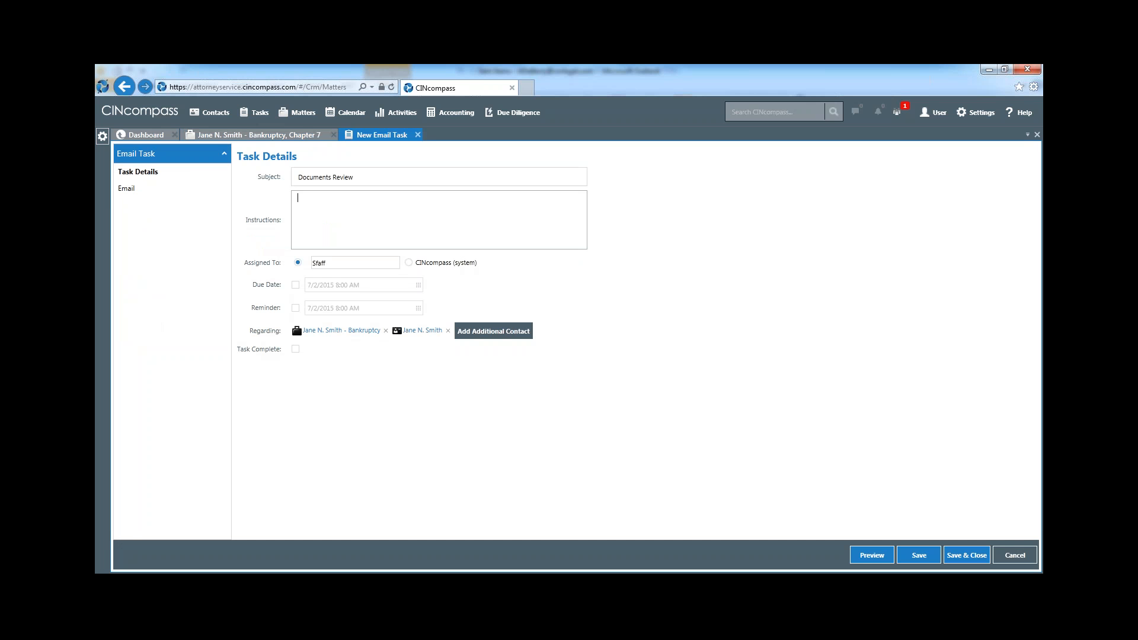
Enter "Bankruptcy Review Appt." as the email task's instructions
text(Bankruptcy Review Appt)
Assign the email task to CINcompass (system) and enable its due date, set to 7/3/2015 8:00 AM
click(409, 264)
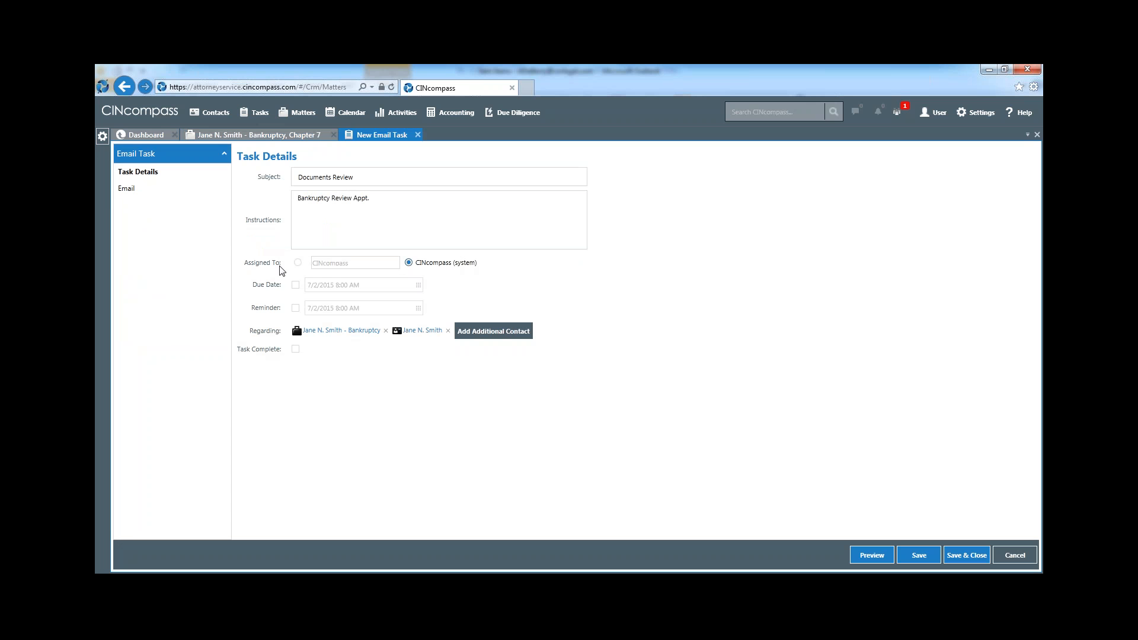
click(295, 285)
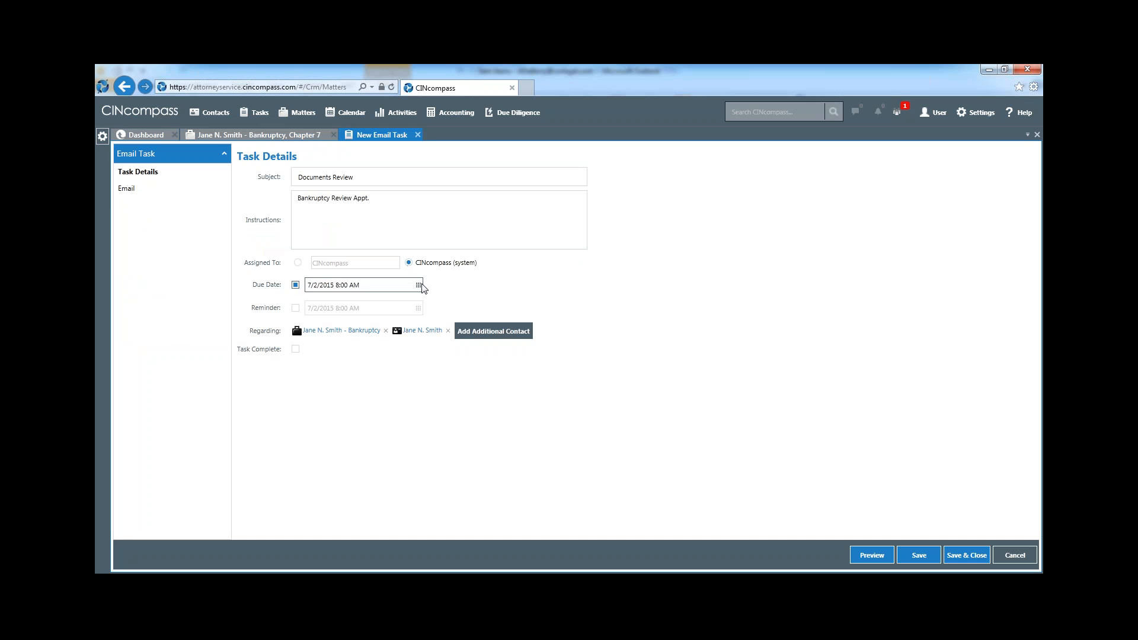
click(418, 285)
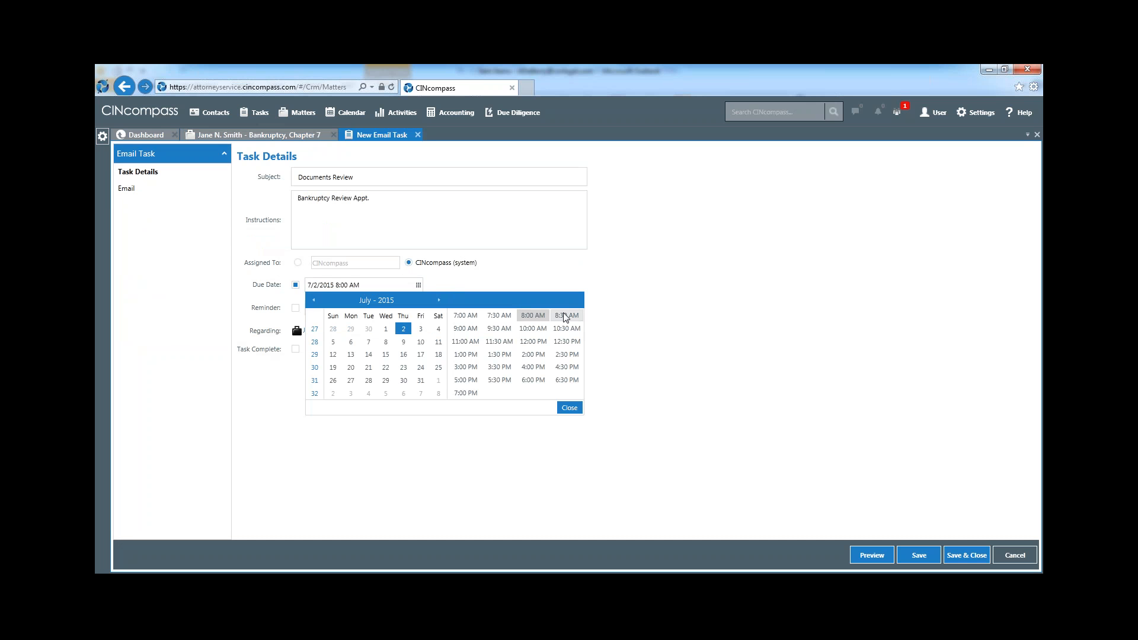
click(421, 328)
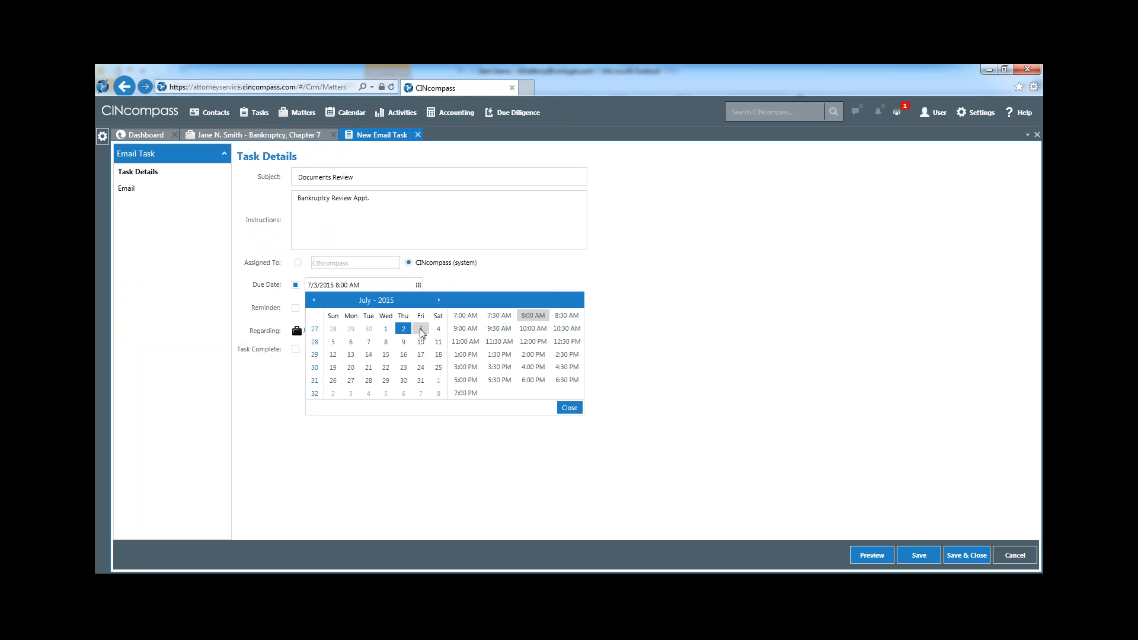
click(568, 408)
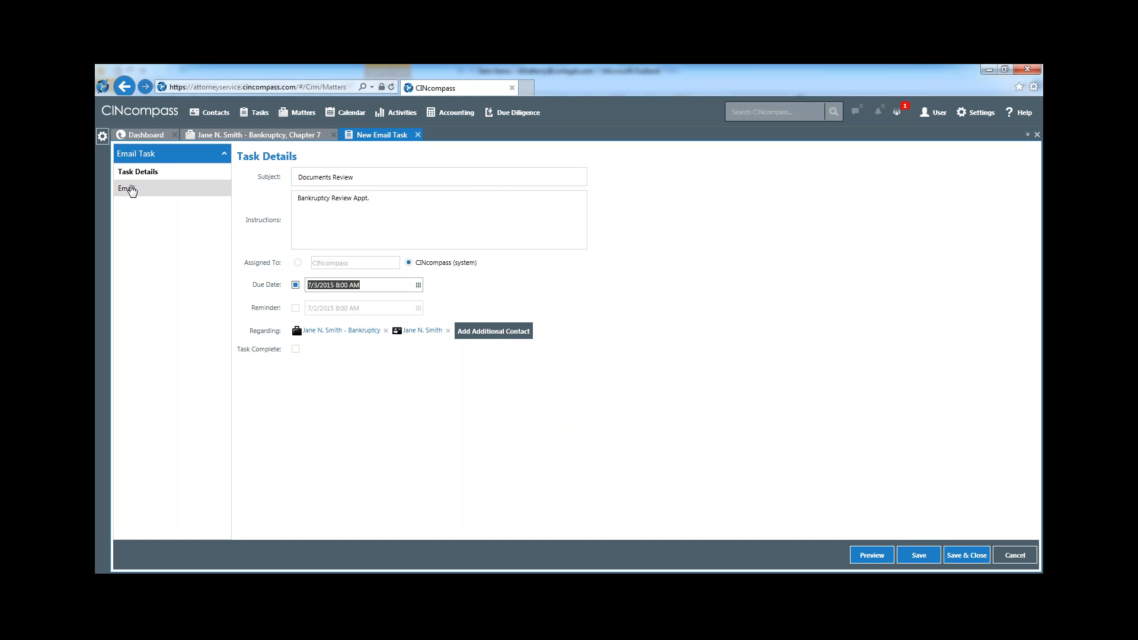
Apply the CIN Court Documents Package Review/Meeting Reminder Email template to the task's email, and save and close the task
click(131, 189)
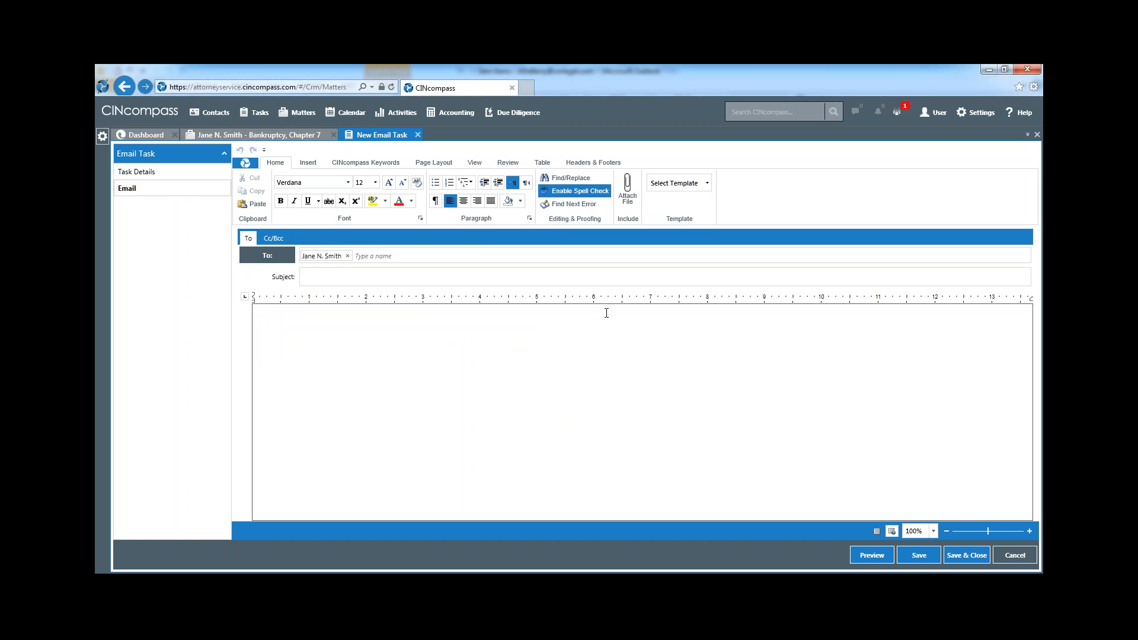
click(707, 185)
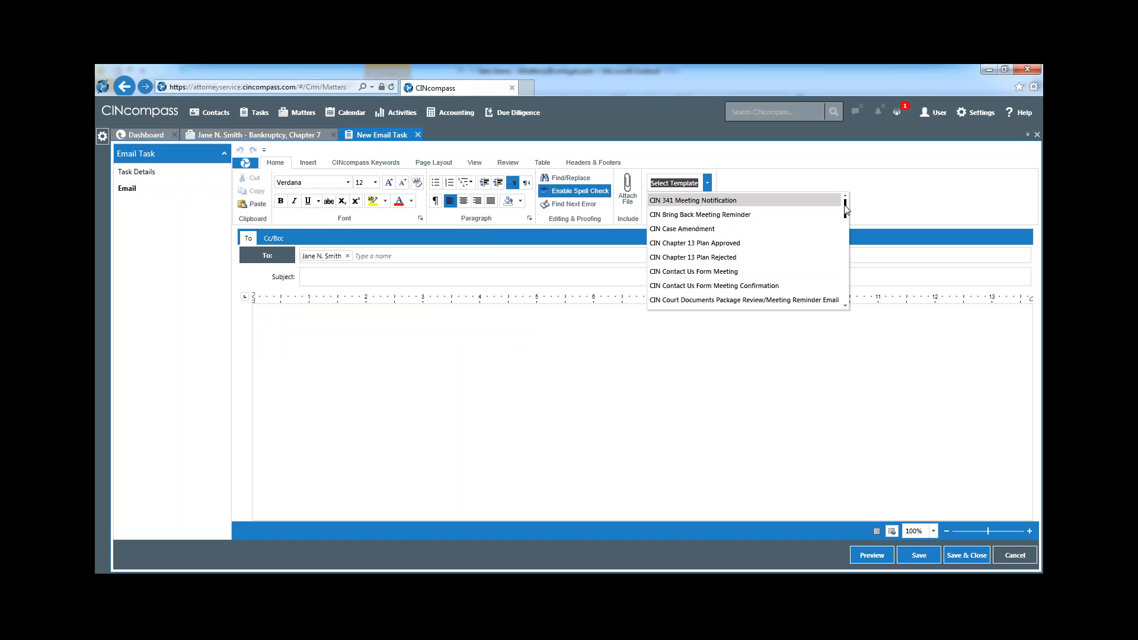
scroll(812, 238, down, 3)
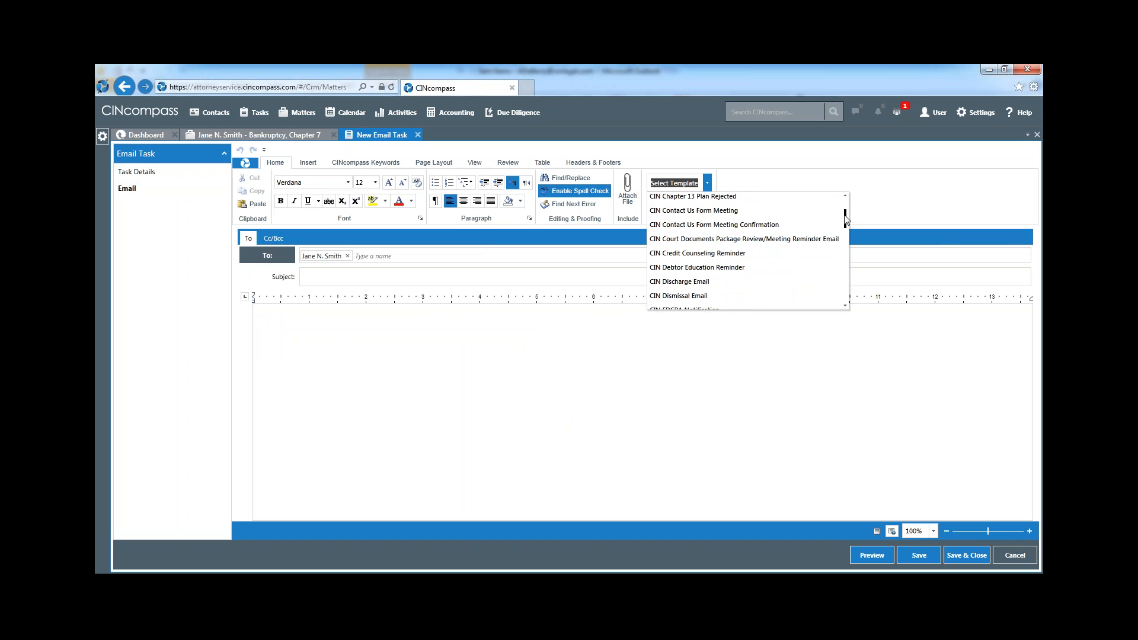
click(795, 240)
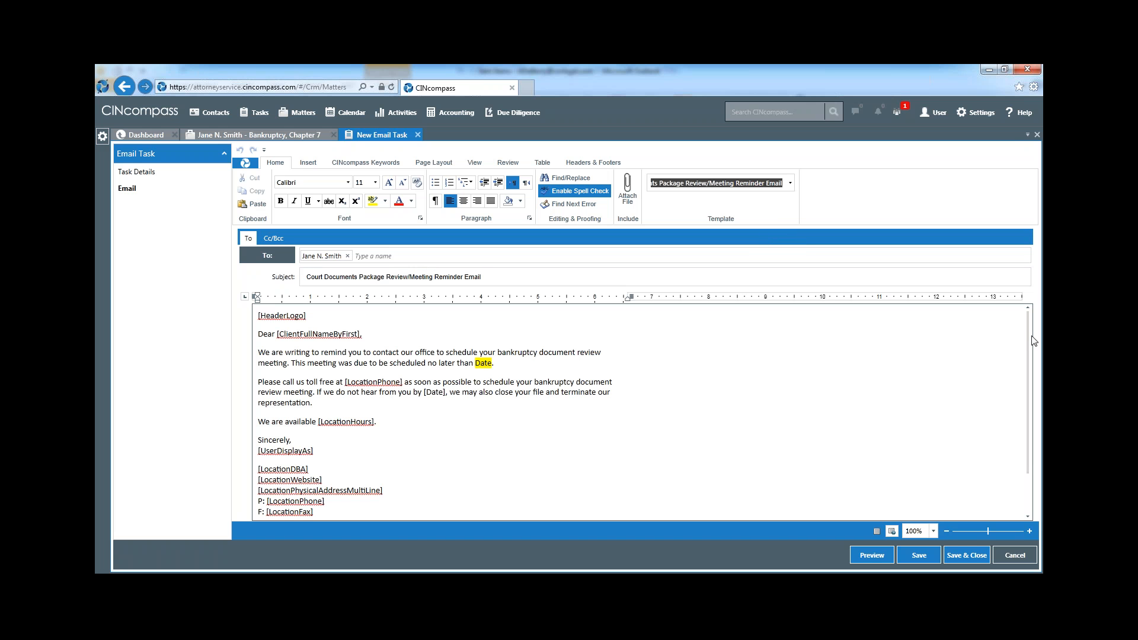
click(968, 557)
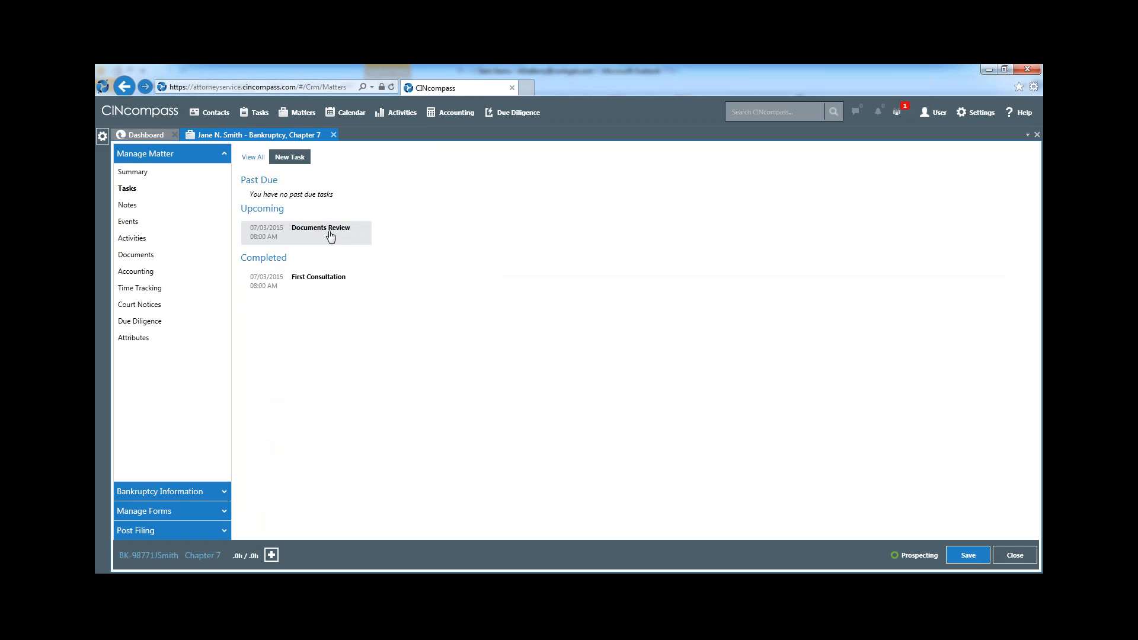
Create a new event for the matter with the subject First Consultation and the location text "In Preston Office"
click(143, 228)
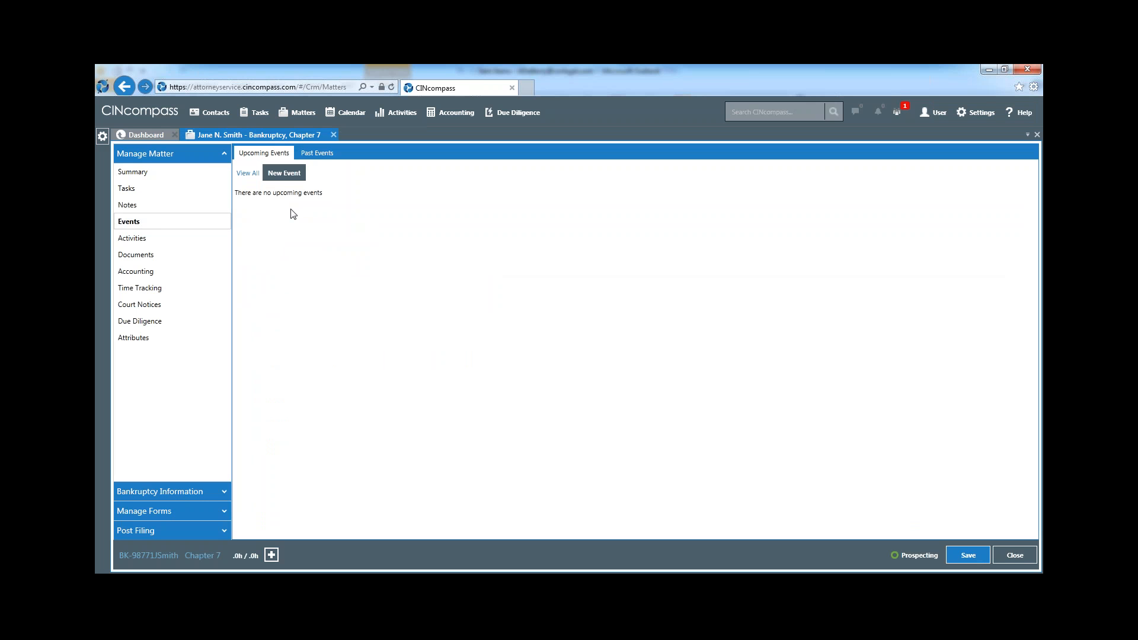
click(295, 176)
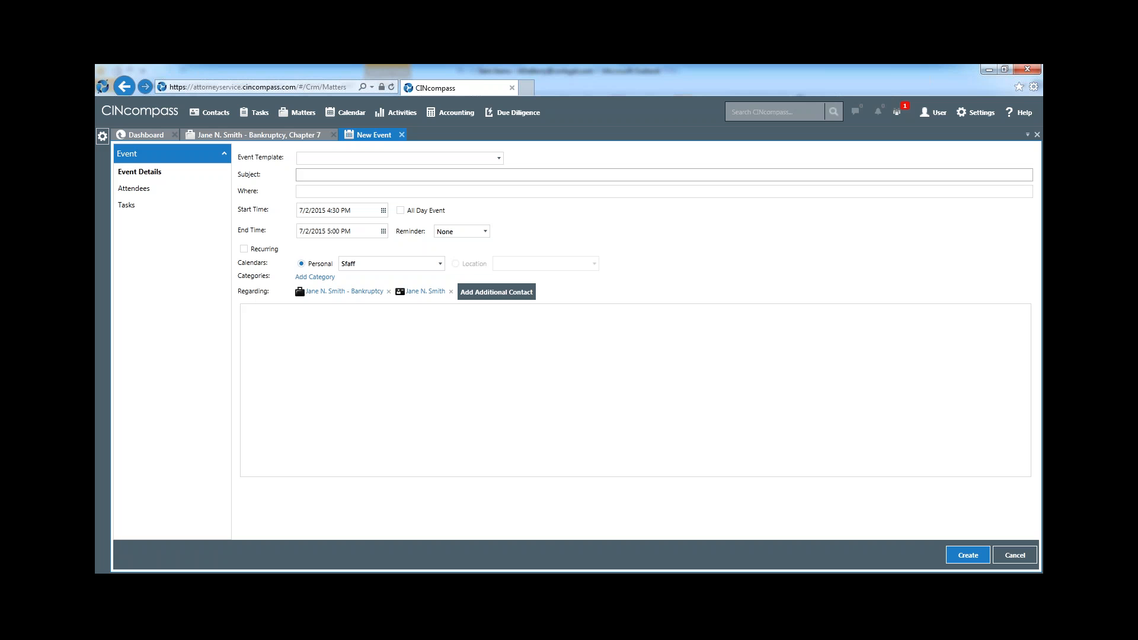
text(First Consultation)
key(Tab)
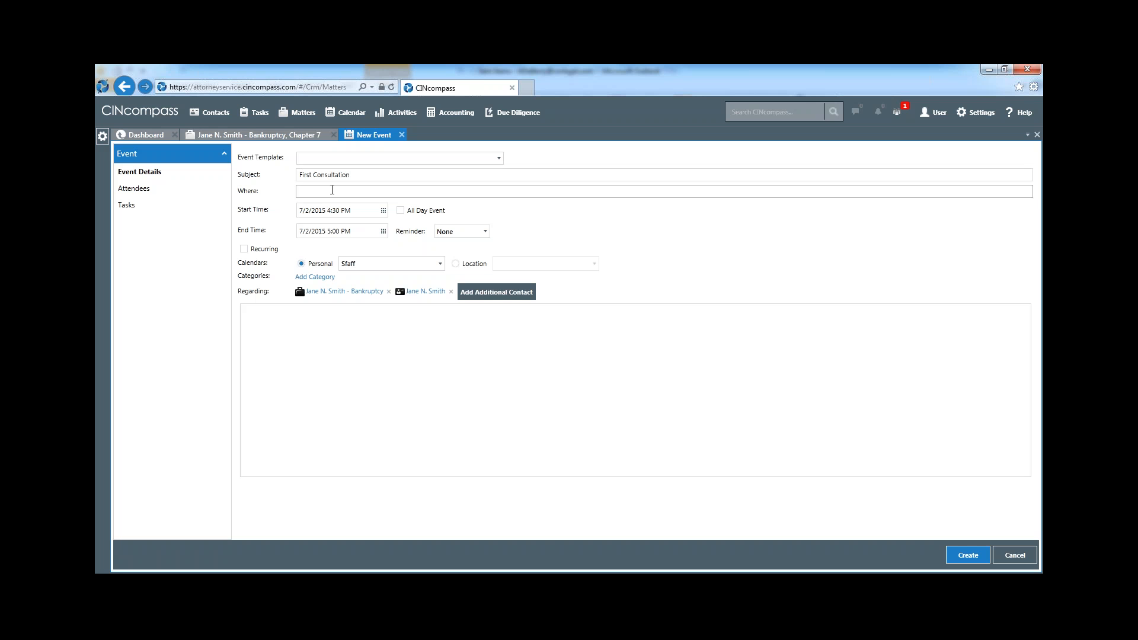
text(In Preston Office)
drag(357, 191, 271, 196)
click(344, 191)
Set the event's start time to 7/3/2015 4:30 PM
click(384, 211)
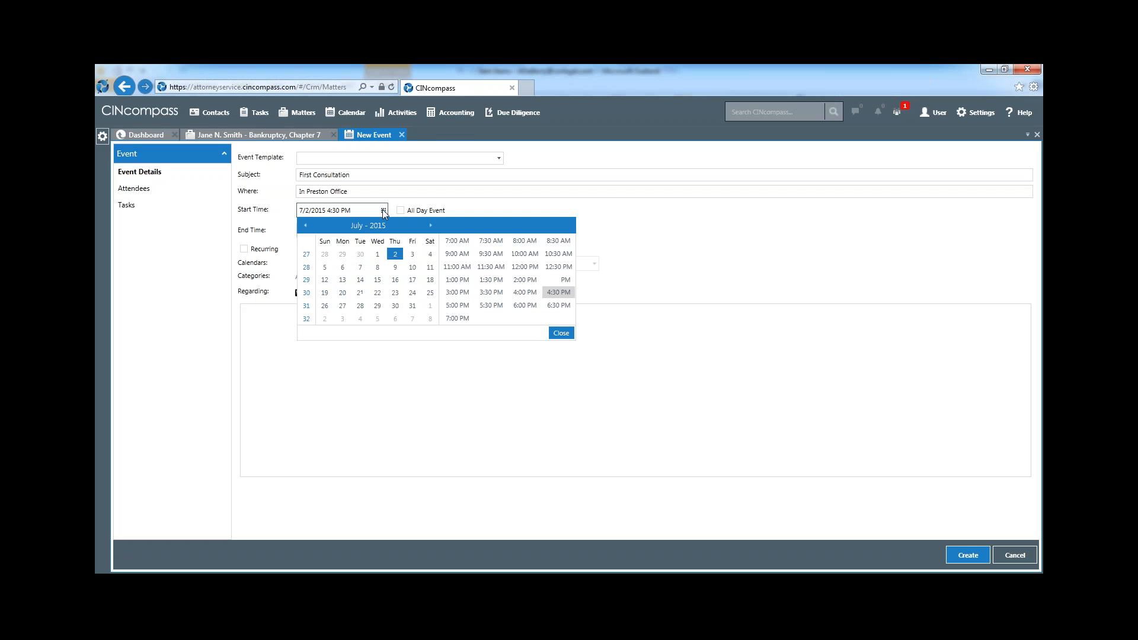
click(412, 255)
click(561, 334)
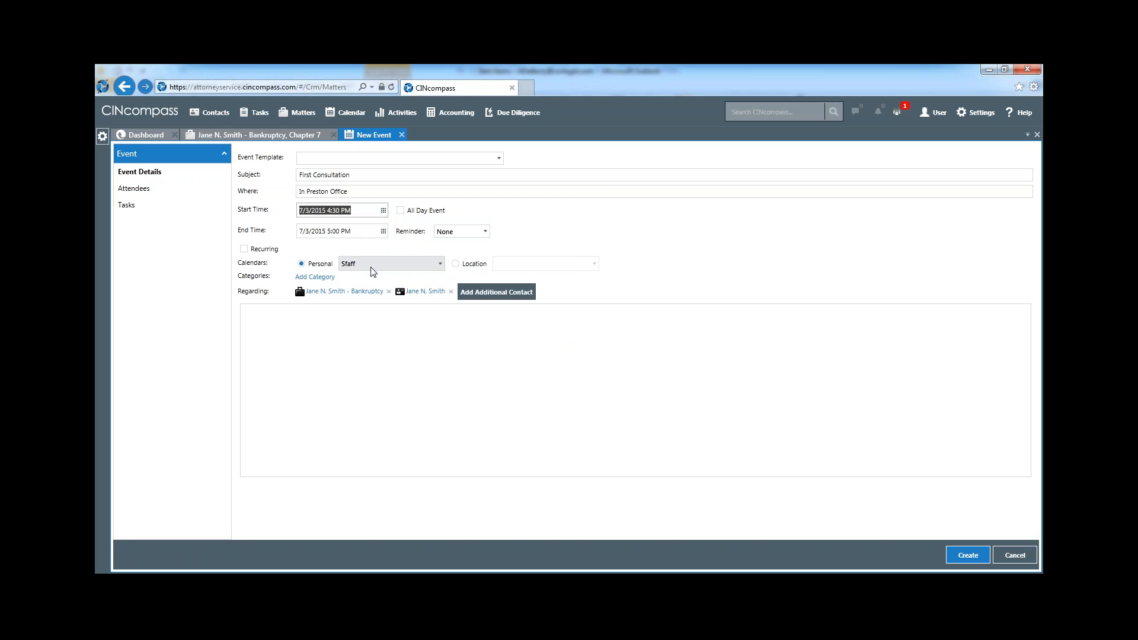
Examine the locations offered for the event's Location calendar, and return the event to the Personal calendar
click(455, 264)
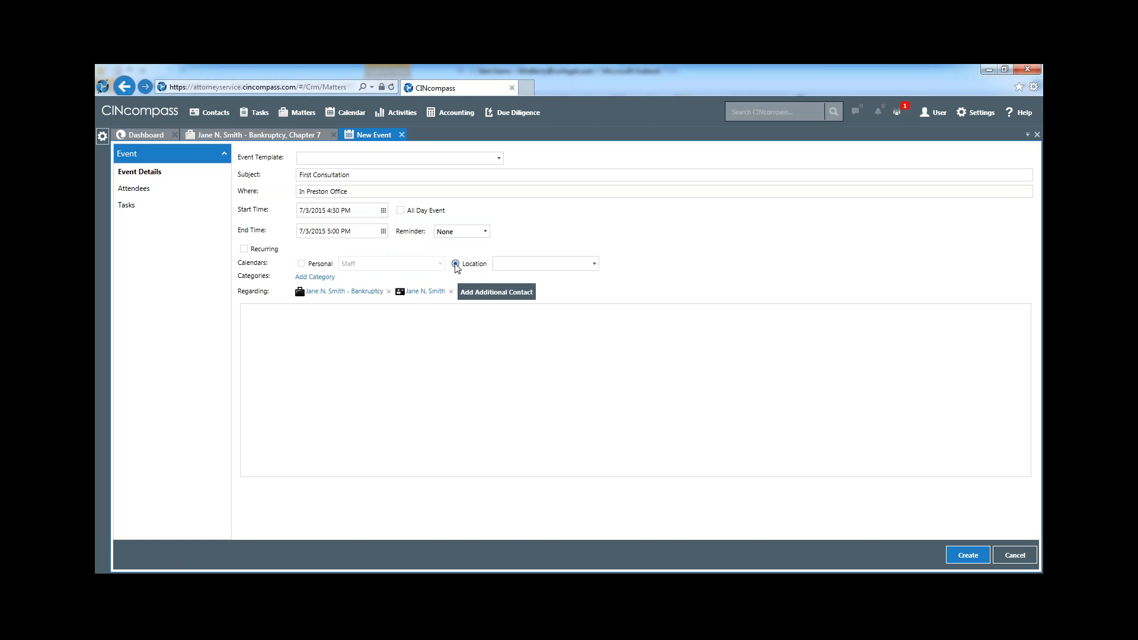
click(595, 264)
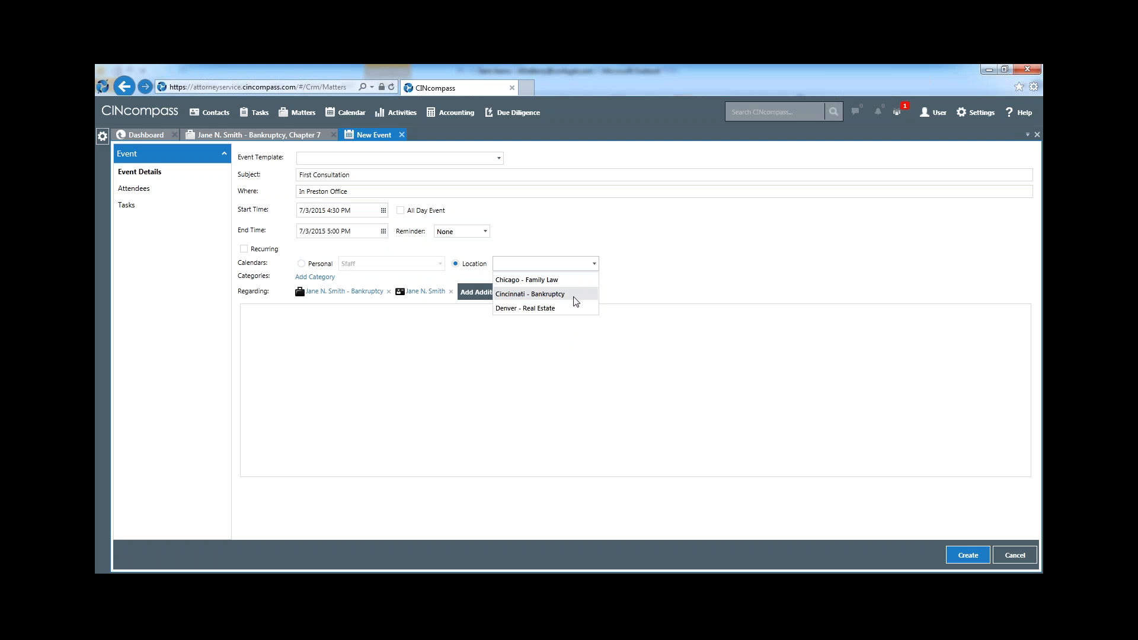
click(595, 263)
click(302, 263)
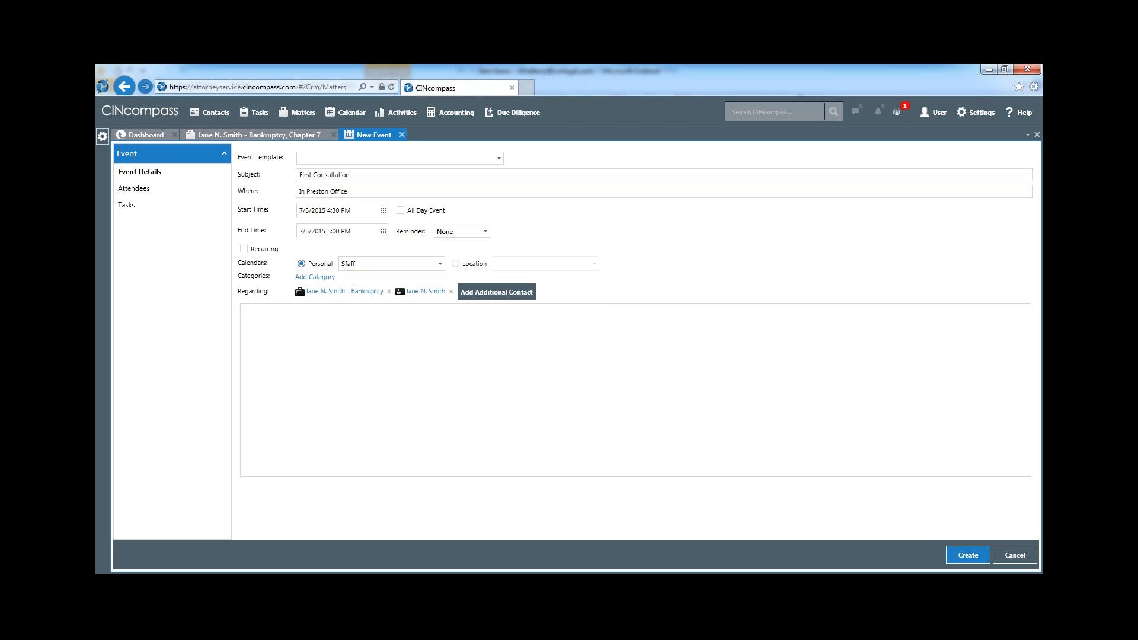
Enter "First Time Client" as the event's description
click(314, 354)
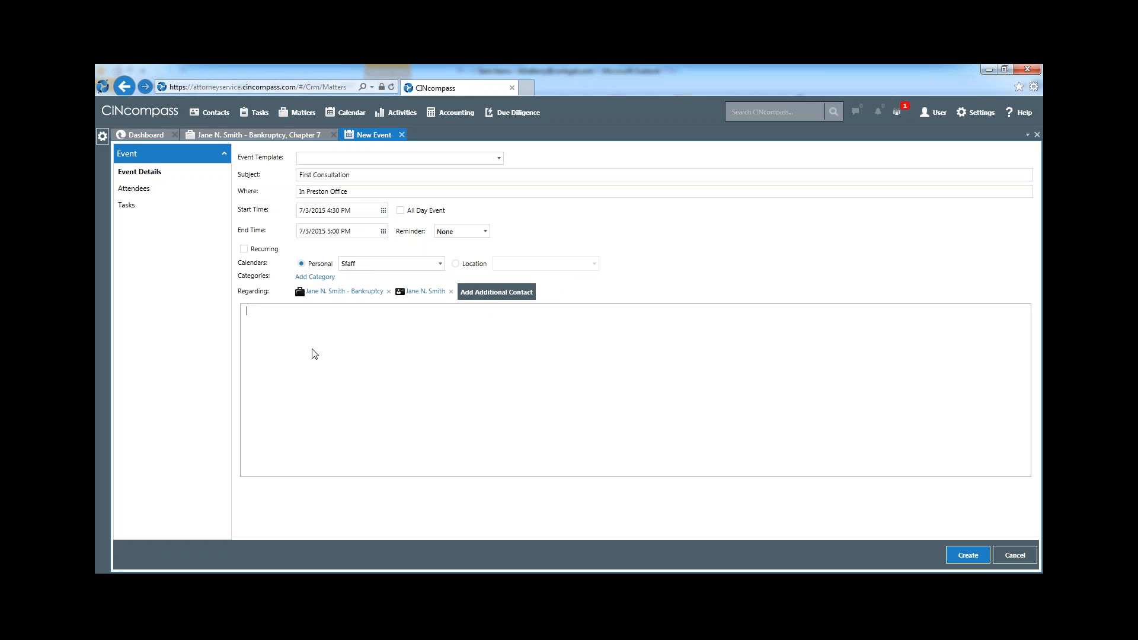
text(First Time Client)
Search the event's attendees for "att" and add the Attorney suggestion that has no contact details listed
click(140, 190)
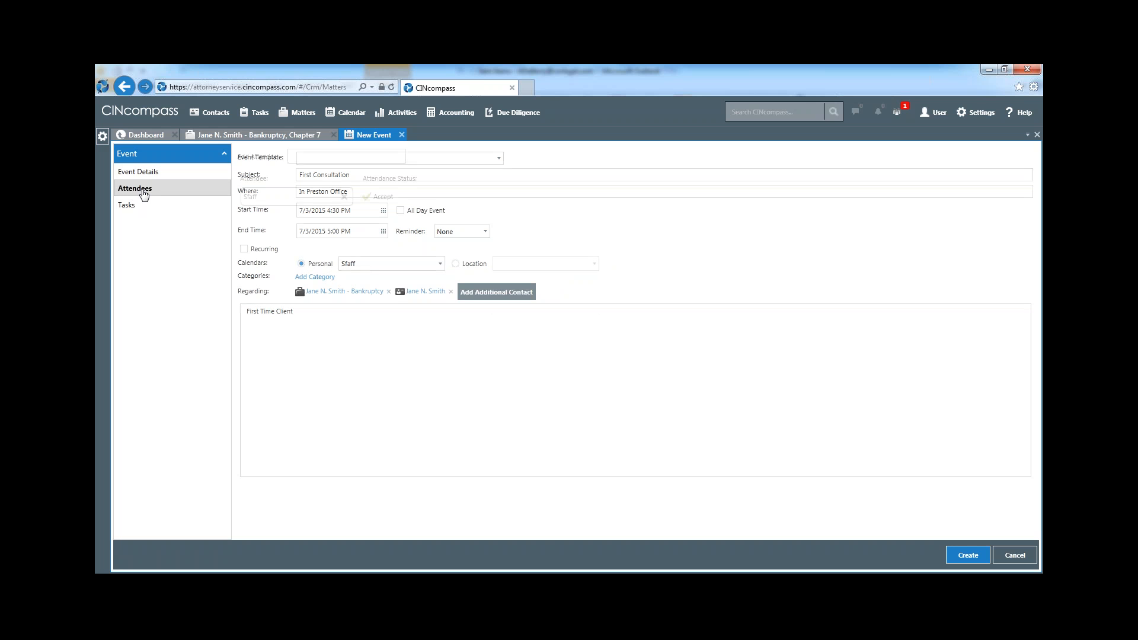
click(302, 156)
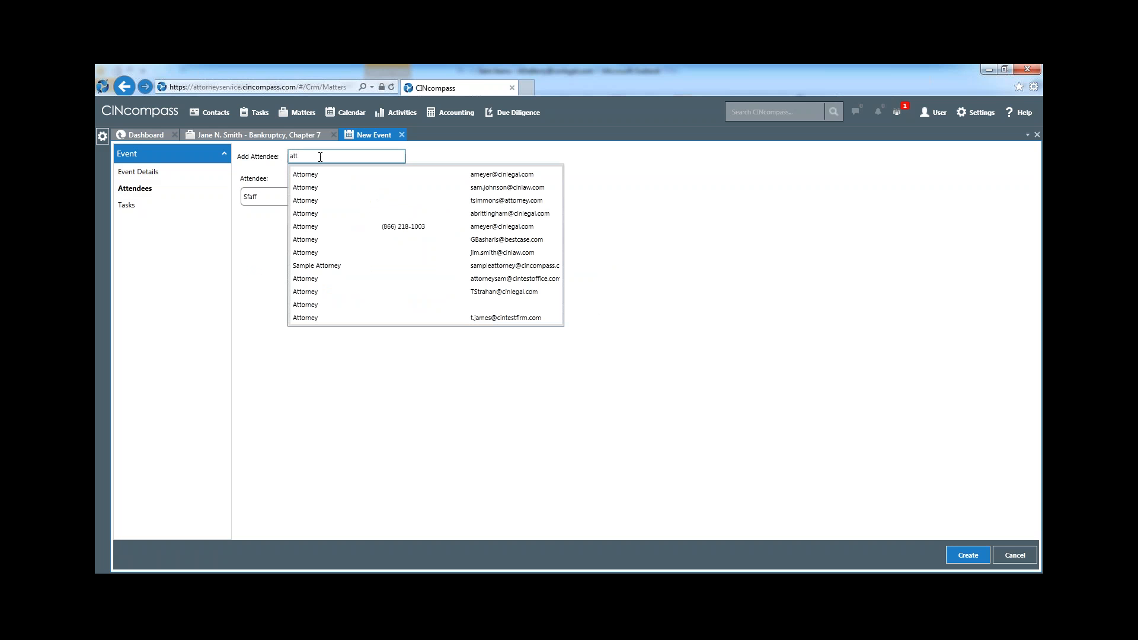
click(379, 305)
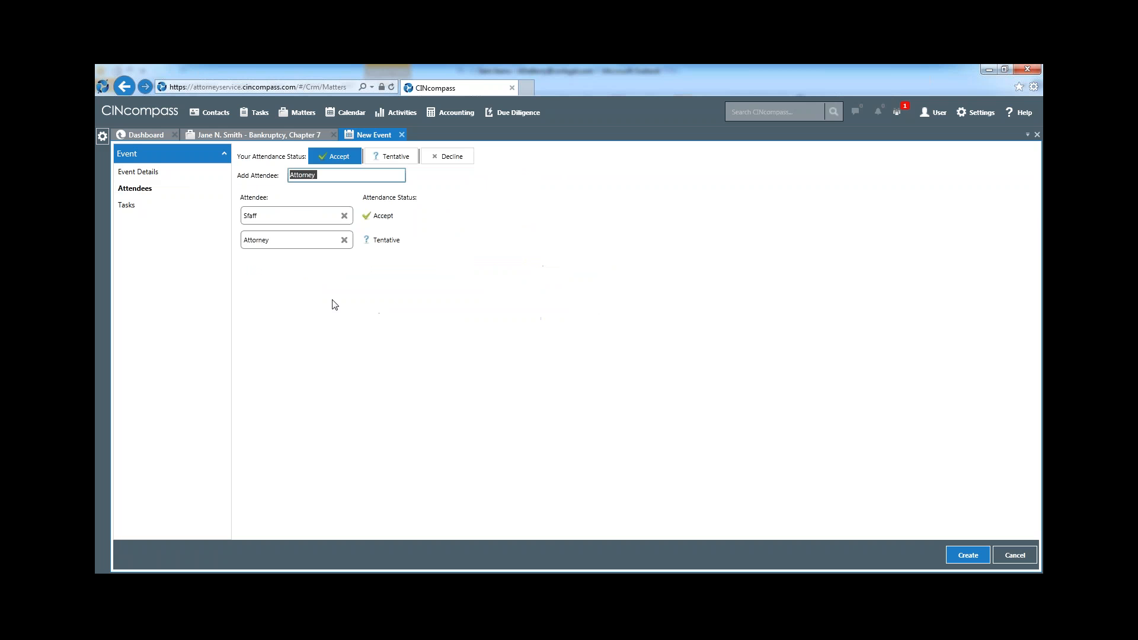
Start a new related task of the SMS type for the event
click(144, 210)
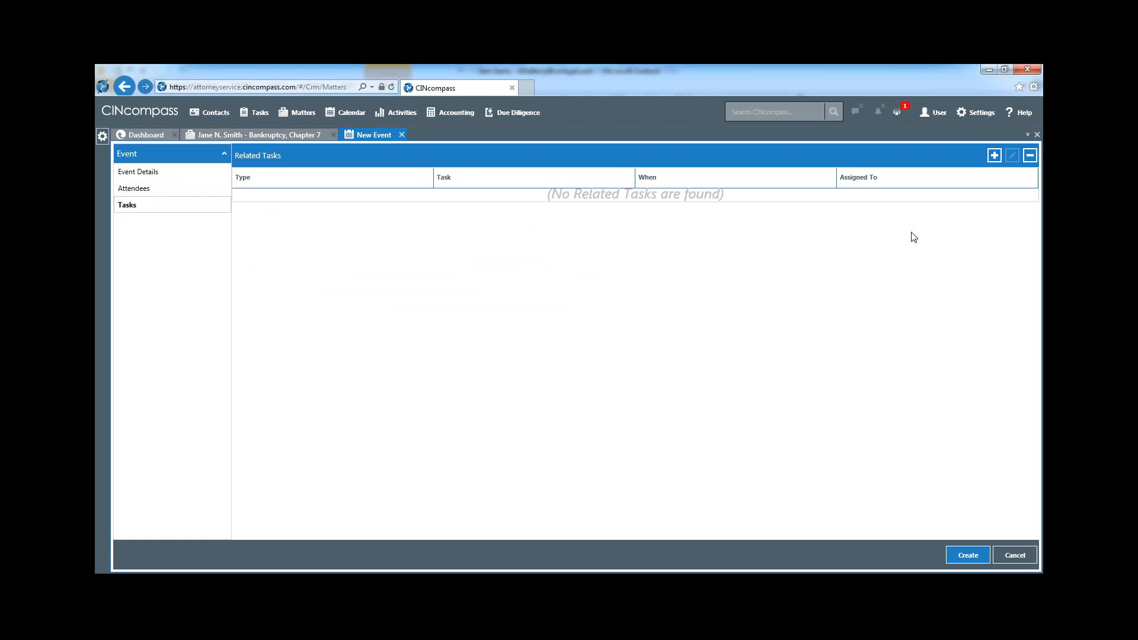
click(994, 155)
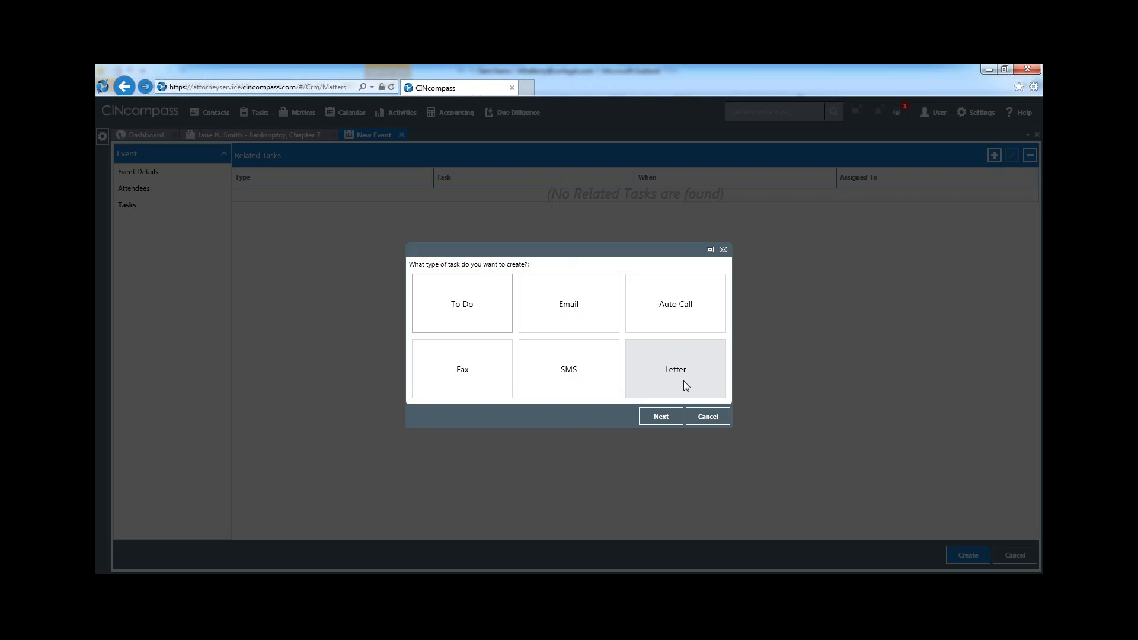
click(578, 377)
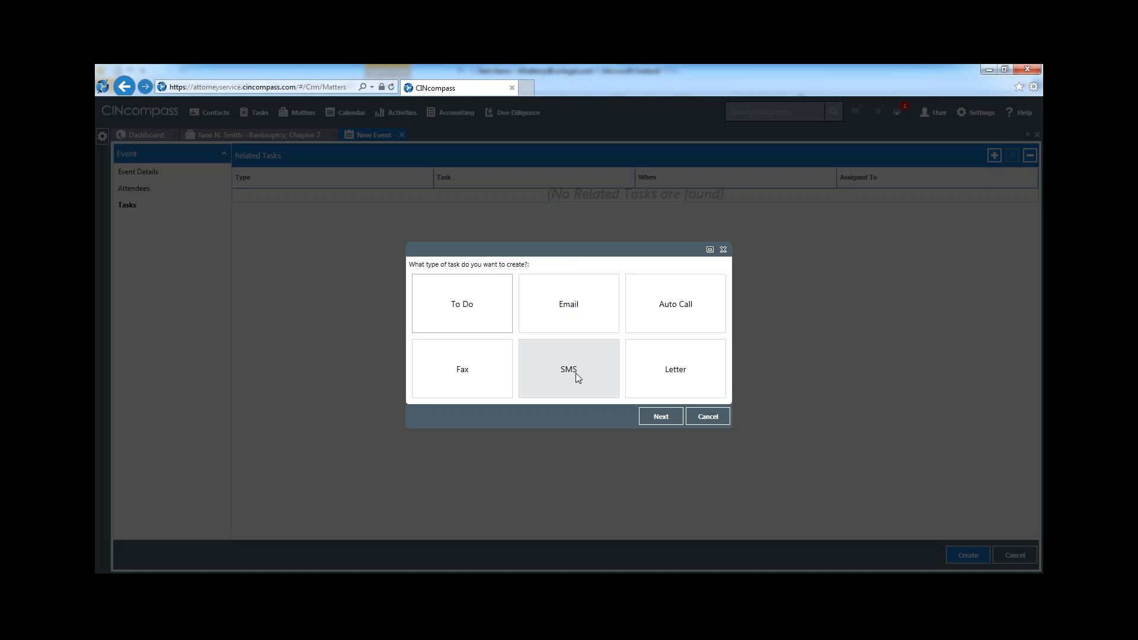
click(575, 373)
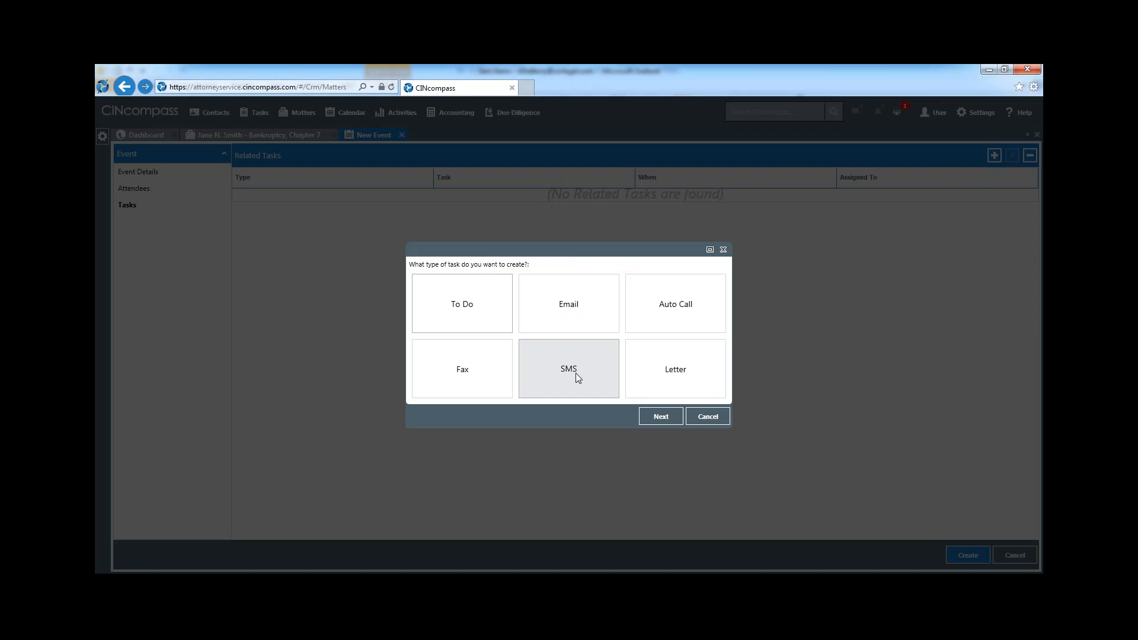
click(661, 417)
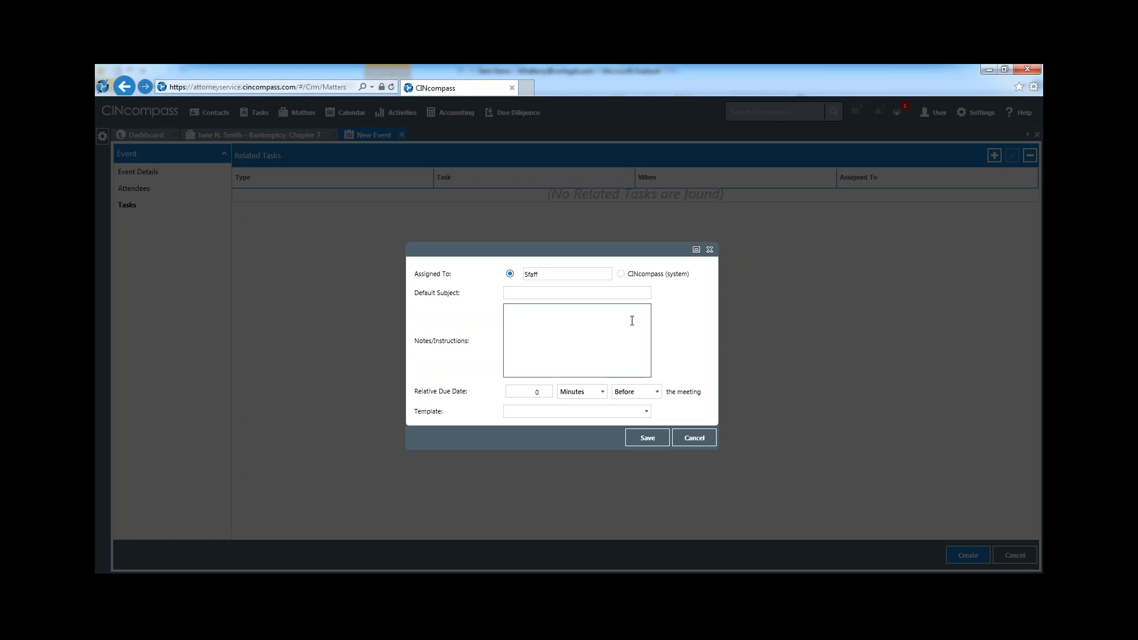
Assign the SMS task to CINcompass (system) and set its default subject to SMS Reminder
click(622, 274)
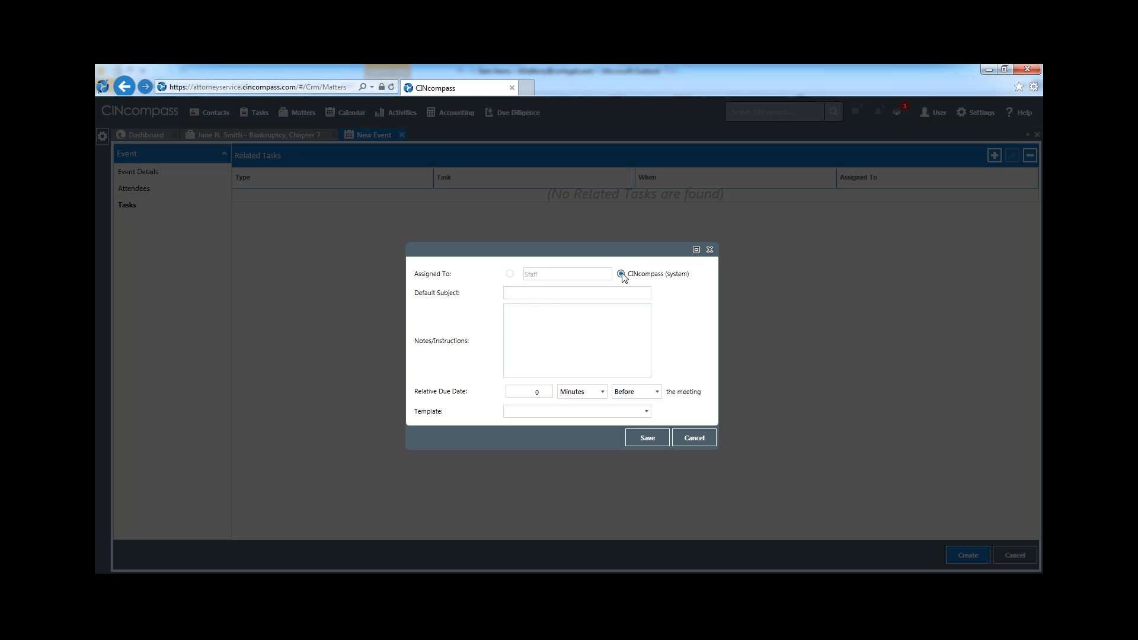
click(620, 292)
text(SMS)
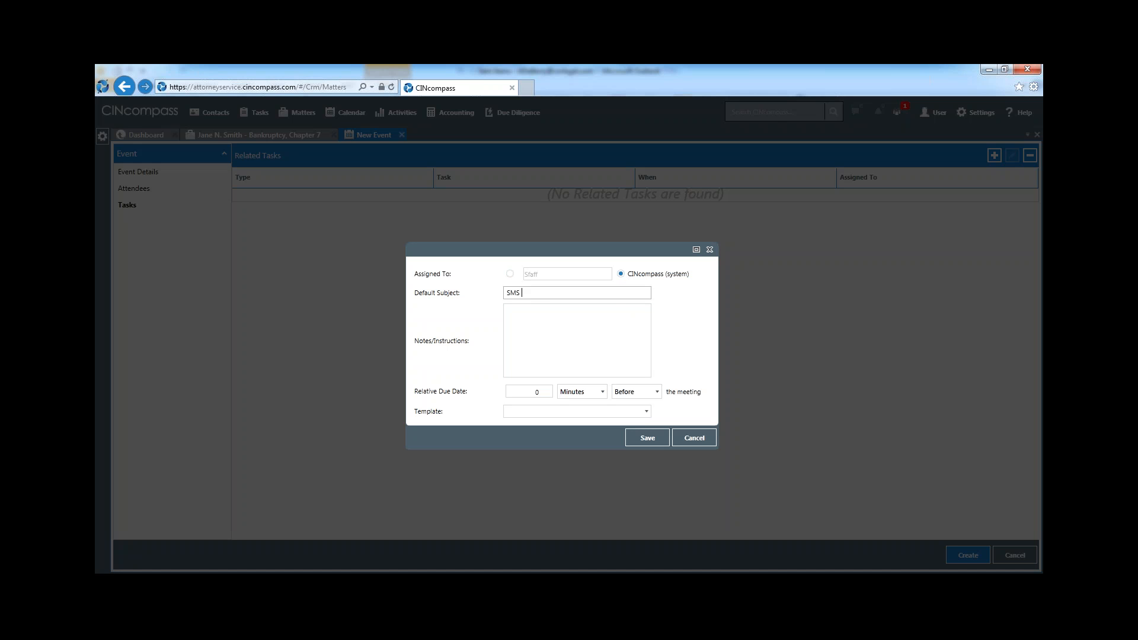
text( Reminder)
Set the SMS task's relative due date to 2 hours before the meeting
click(527, 393)
click(534, 394)
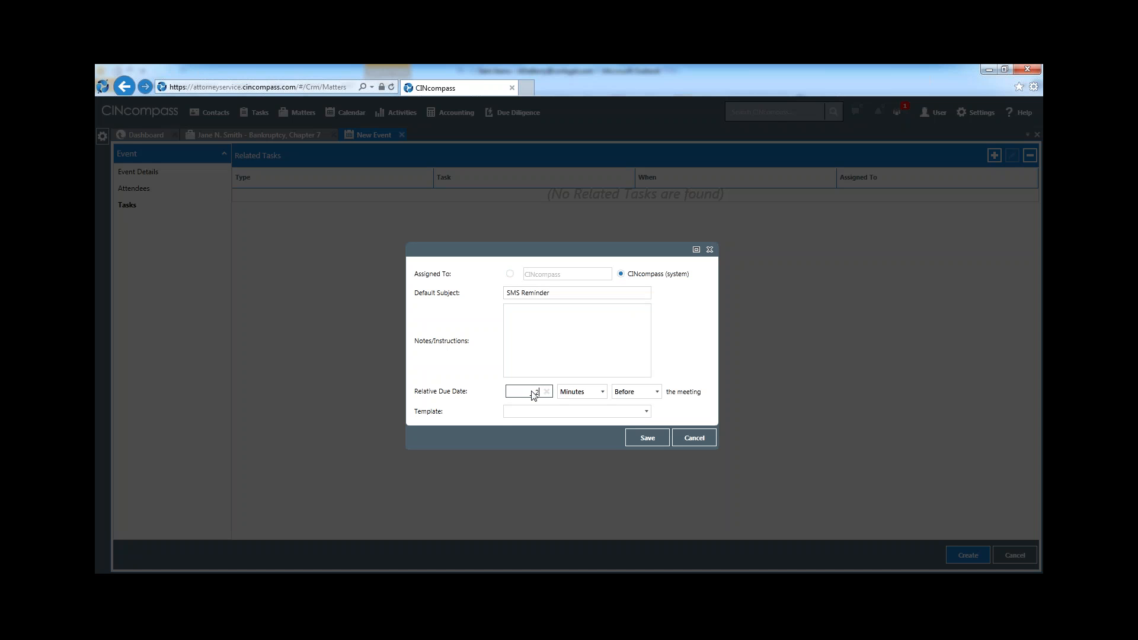
click(601, 394)
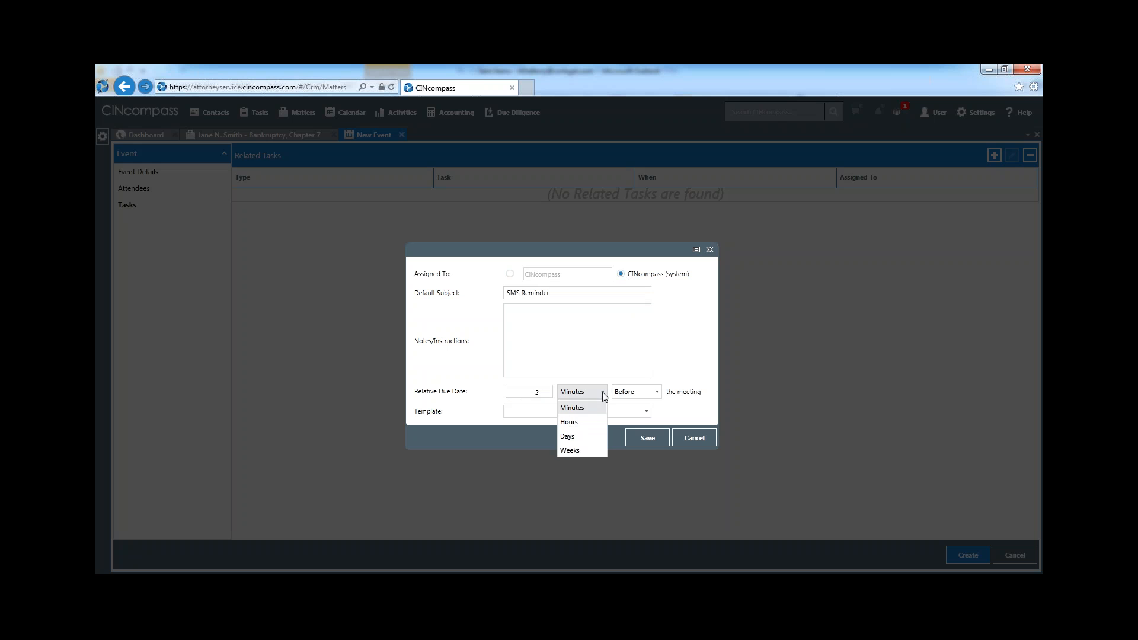
click(594, 423)
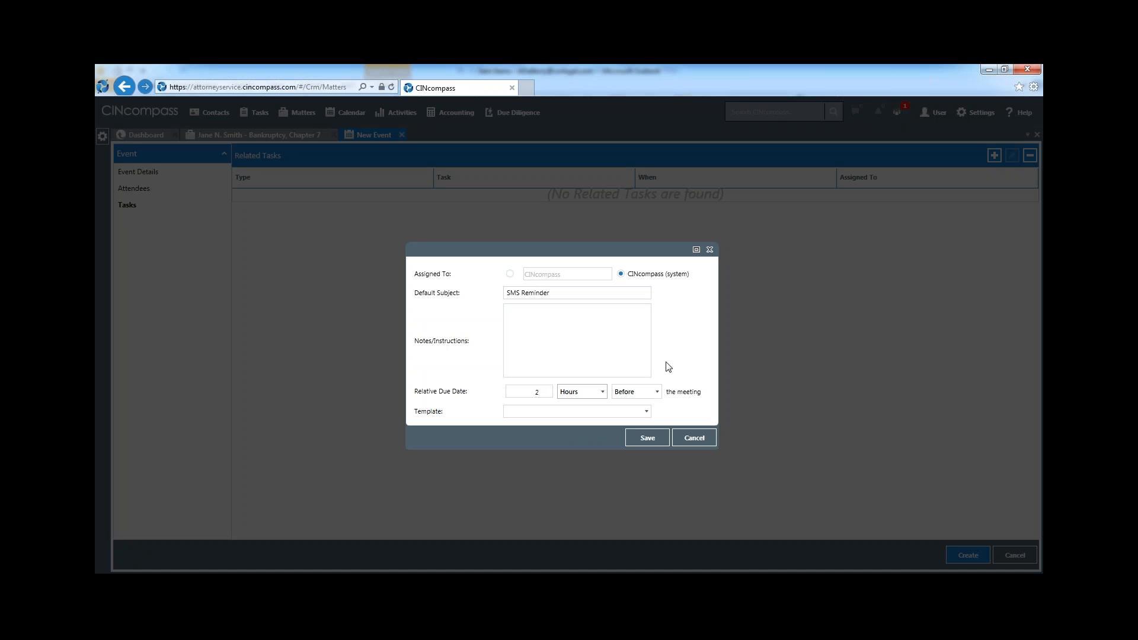
Apply the CIN First Consultation Meeting Reminder template to the SMS task and save the task
click(644, 417)
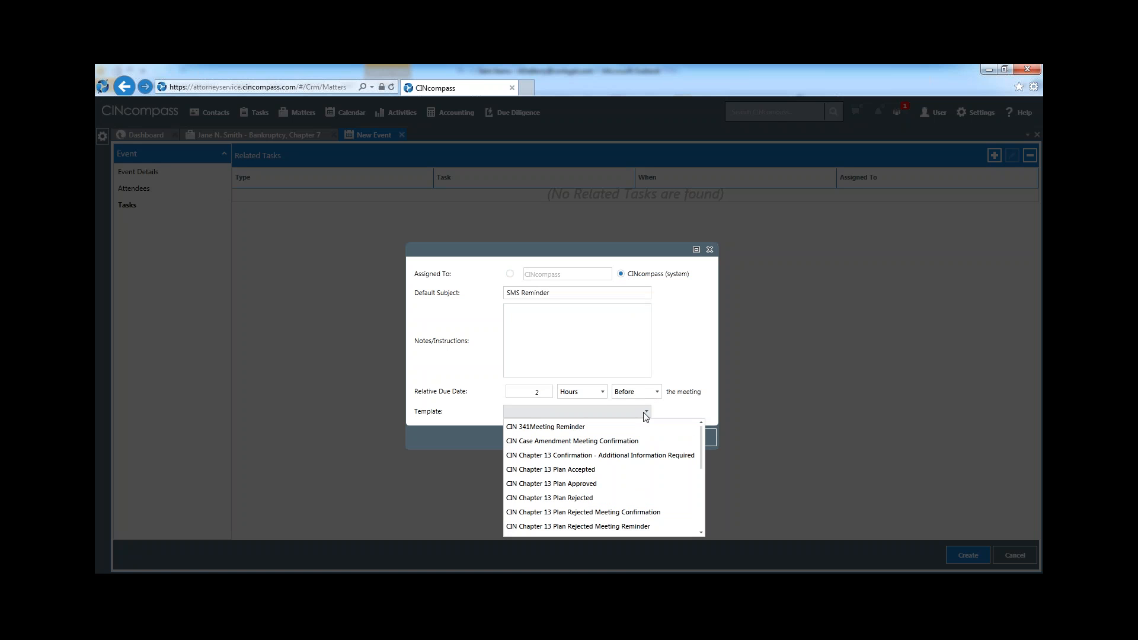
drag(702, 437, 701, 468)
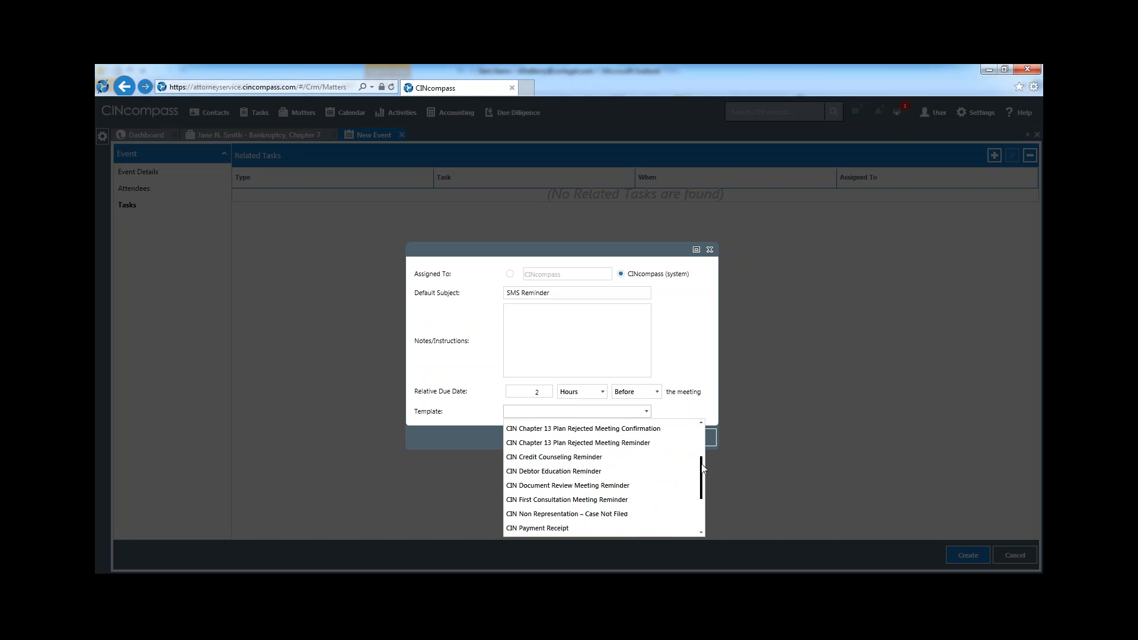
click(582, 501)
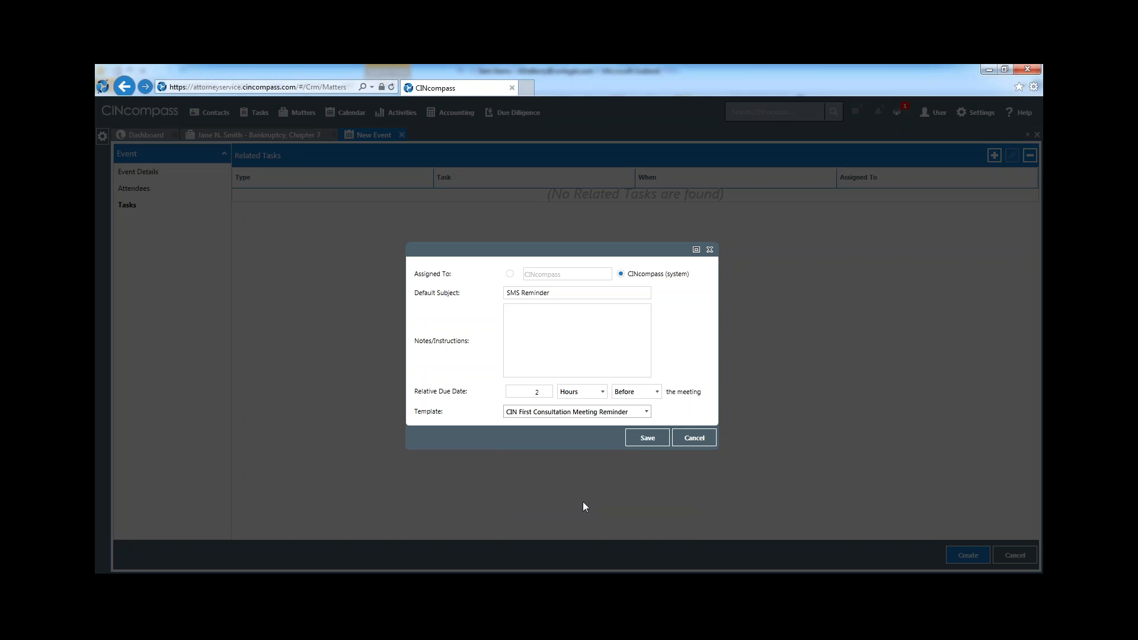
click(648, 437)
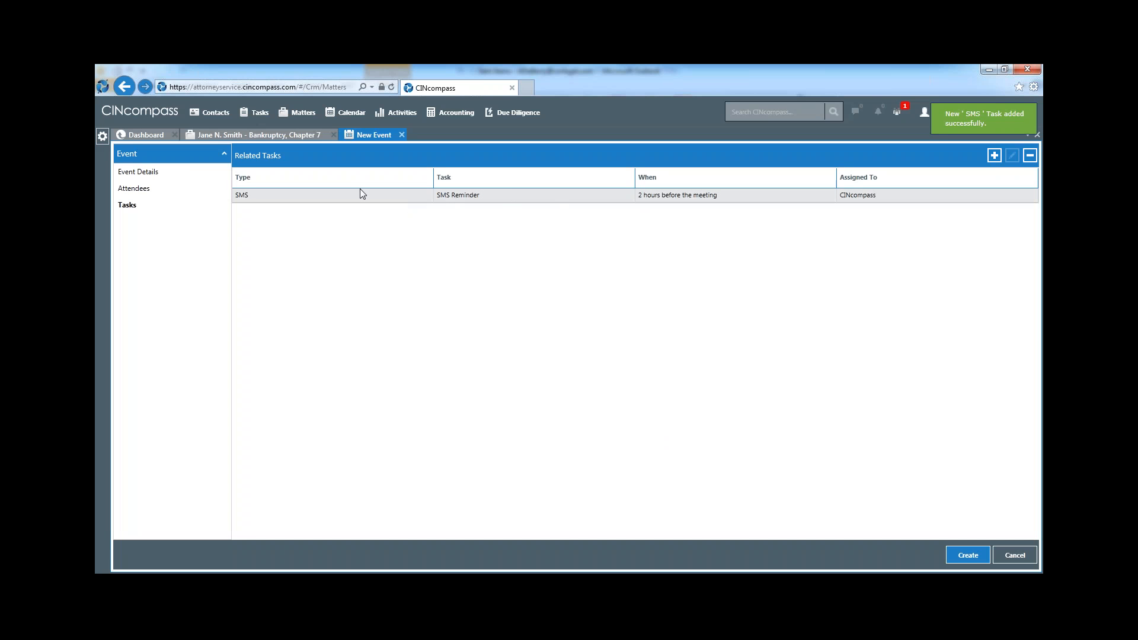
Create the First Consultation event, save its approved SMS task, and return to the matter's events with the event closed
click(157, 176)
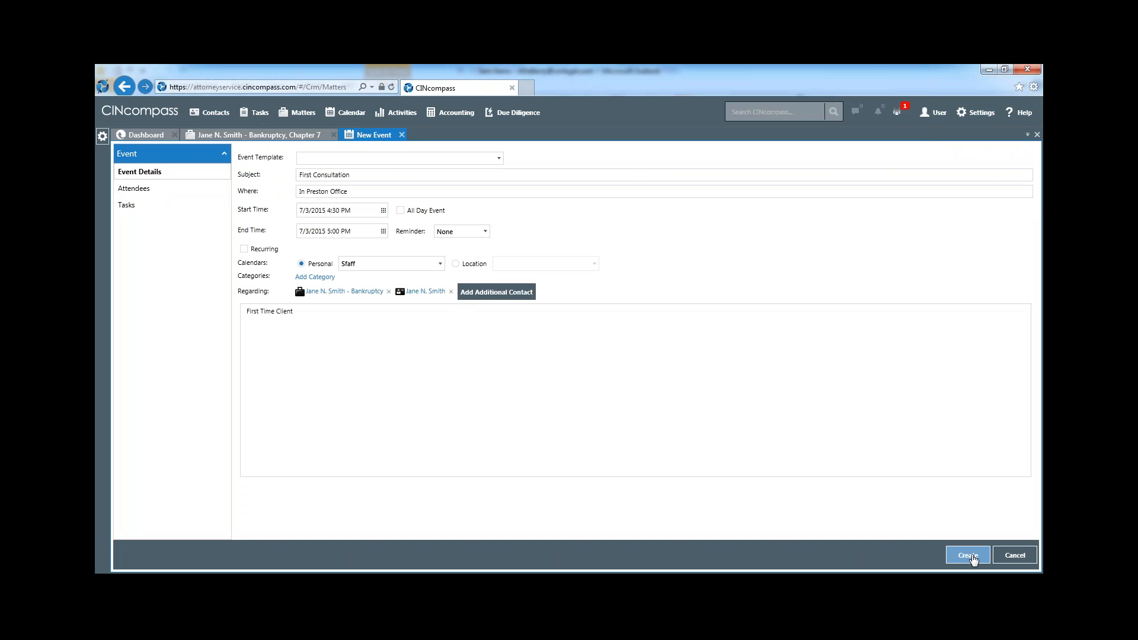
click(971, 556)
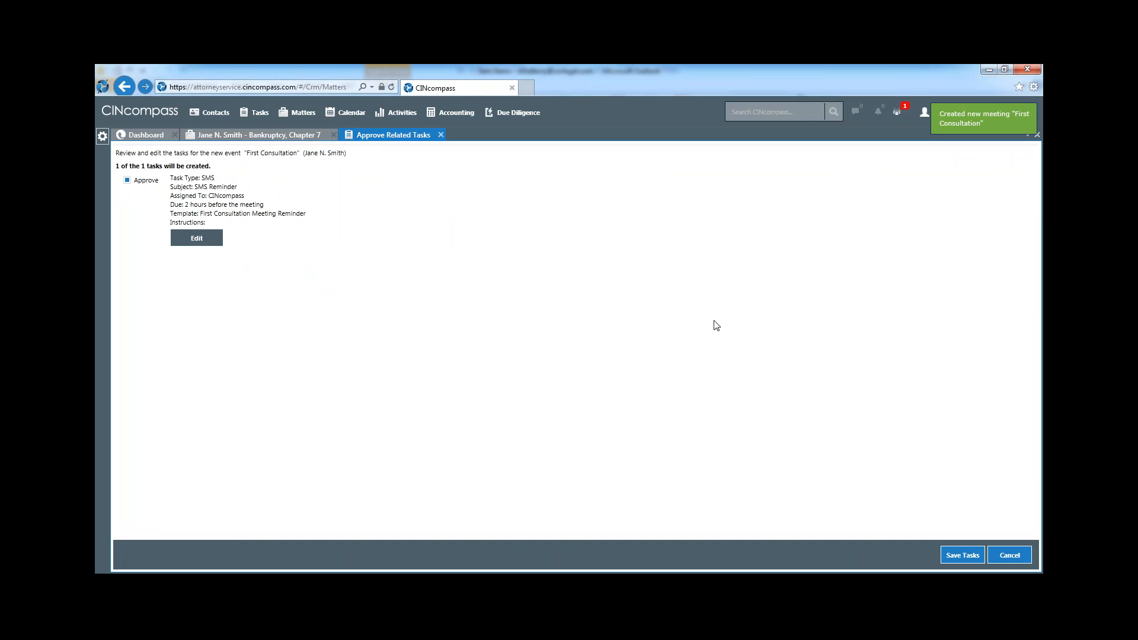
click(962, 556)
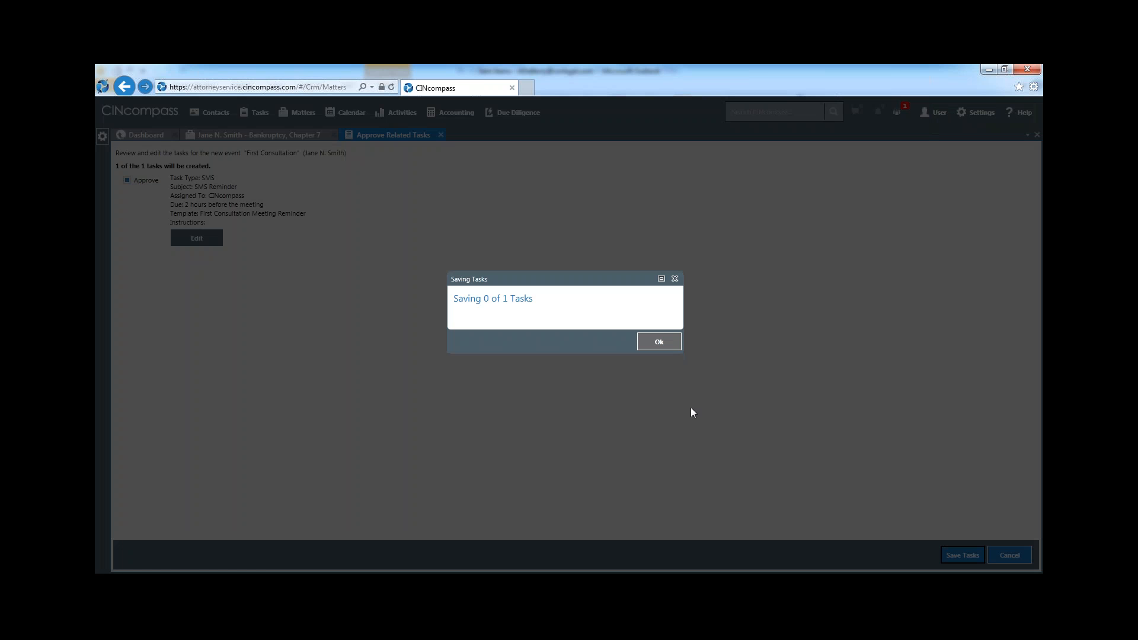
click(658, 343)
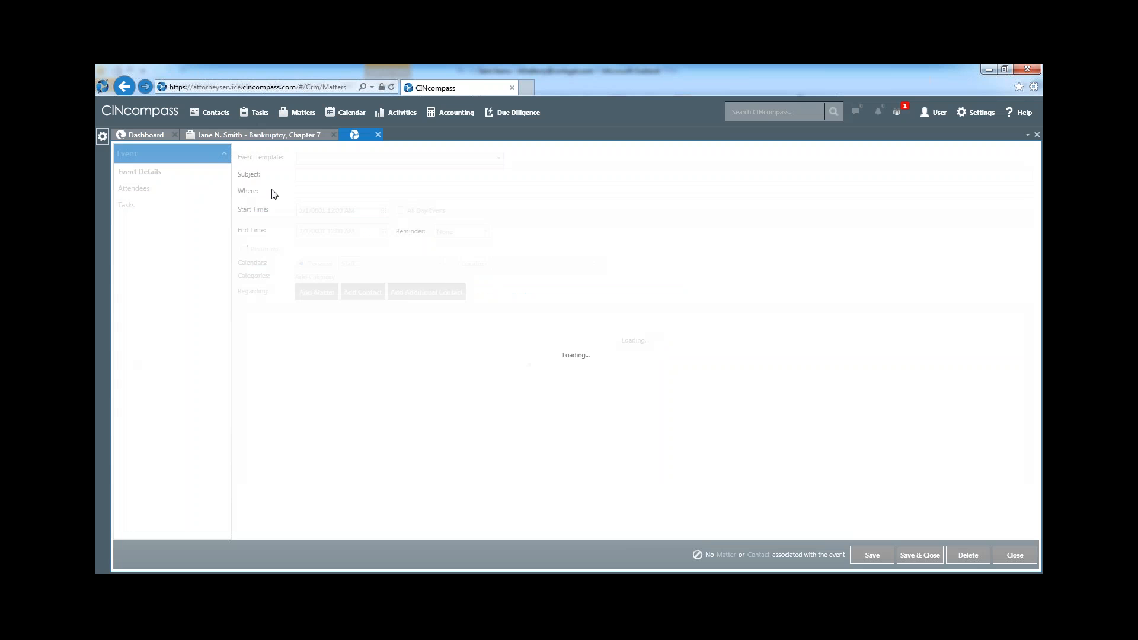
click(239, 132)
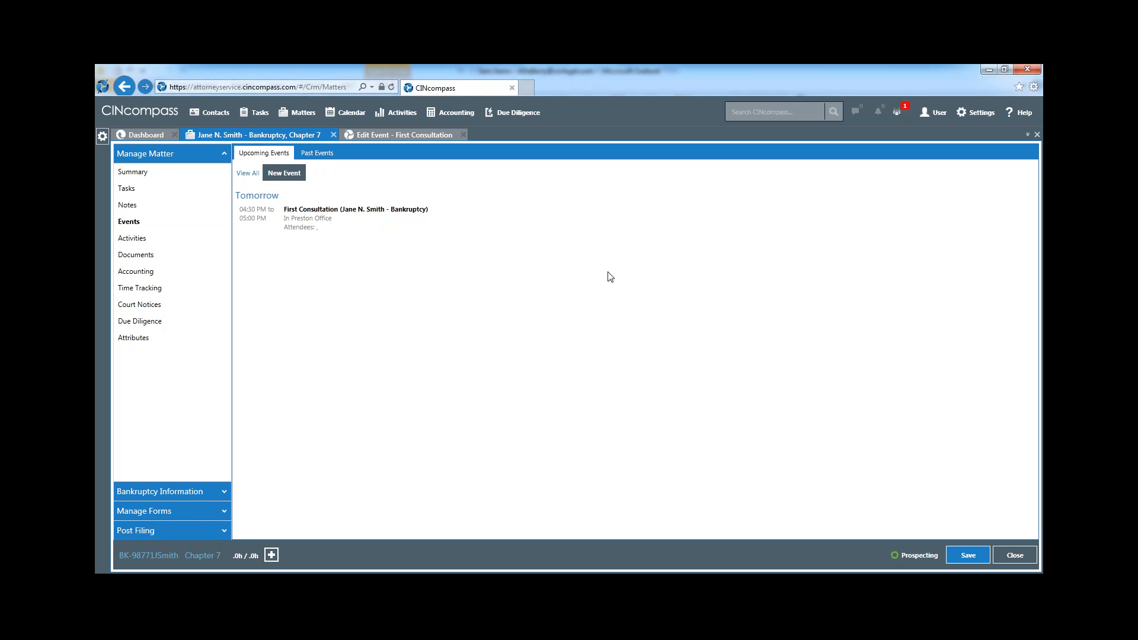
click(463, 135)
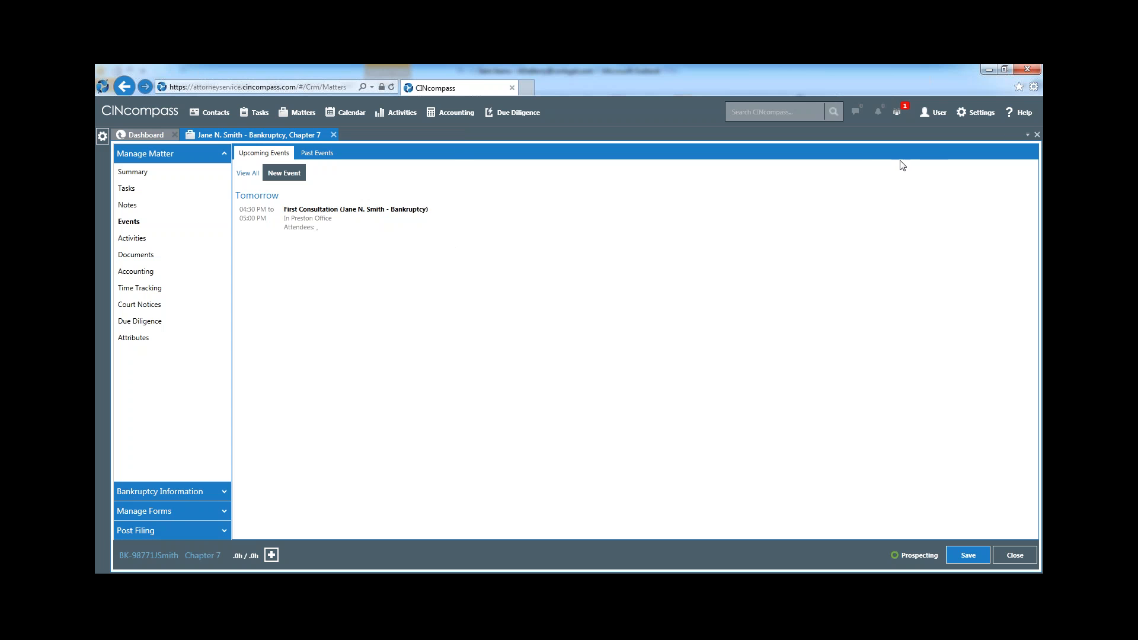
Open the event templates in the settings and examine a blank new template's details and available related task types
click(969, 119)
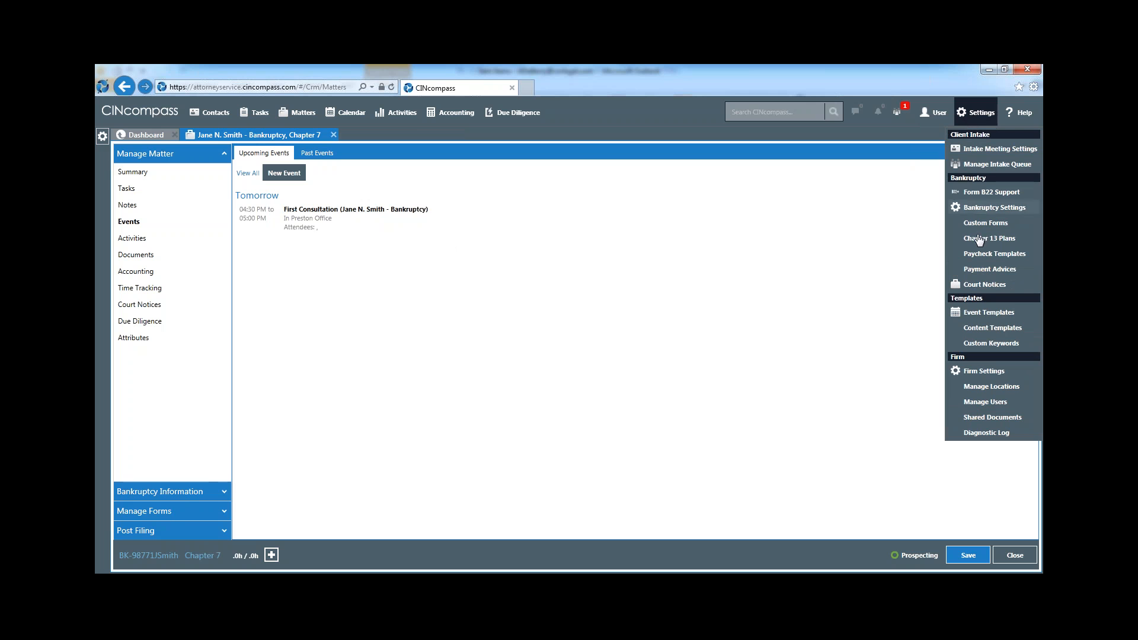
click(982, 314)
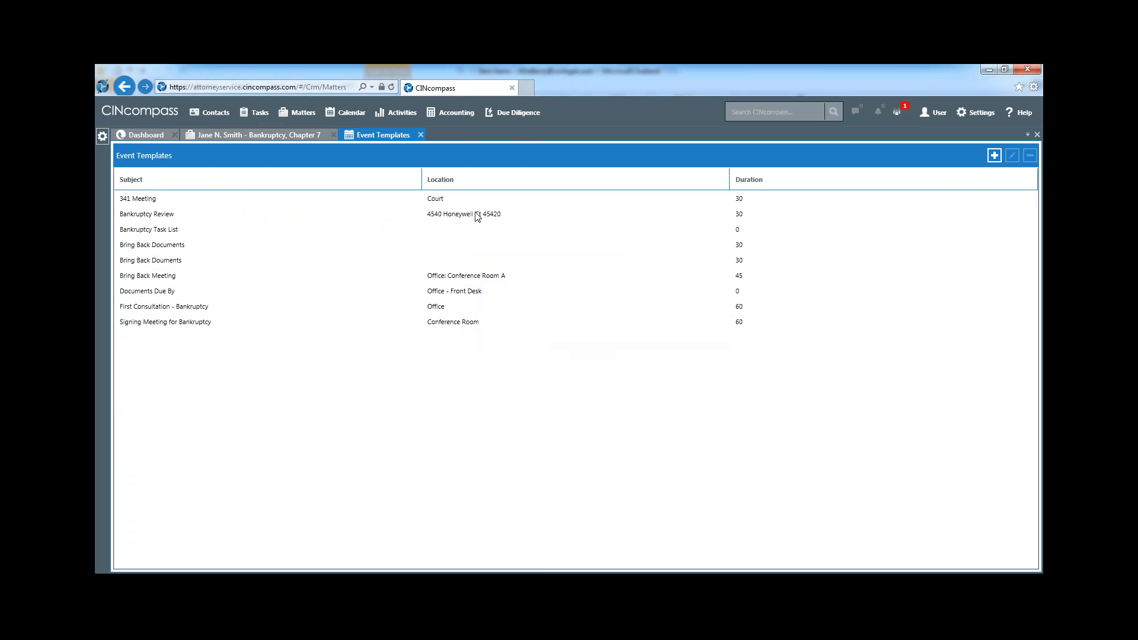
click(995, 156)
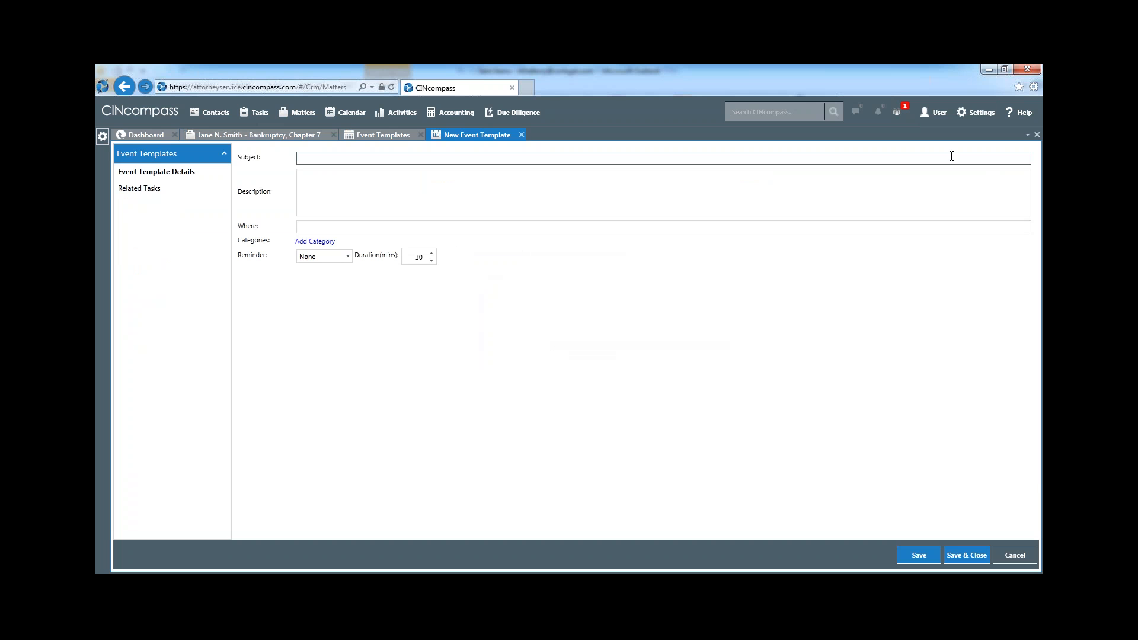
key(Tab)
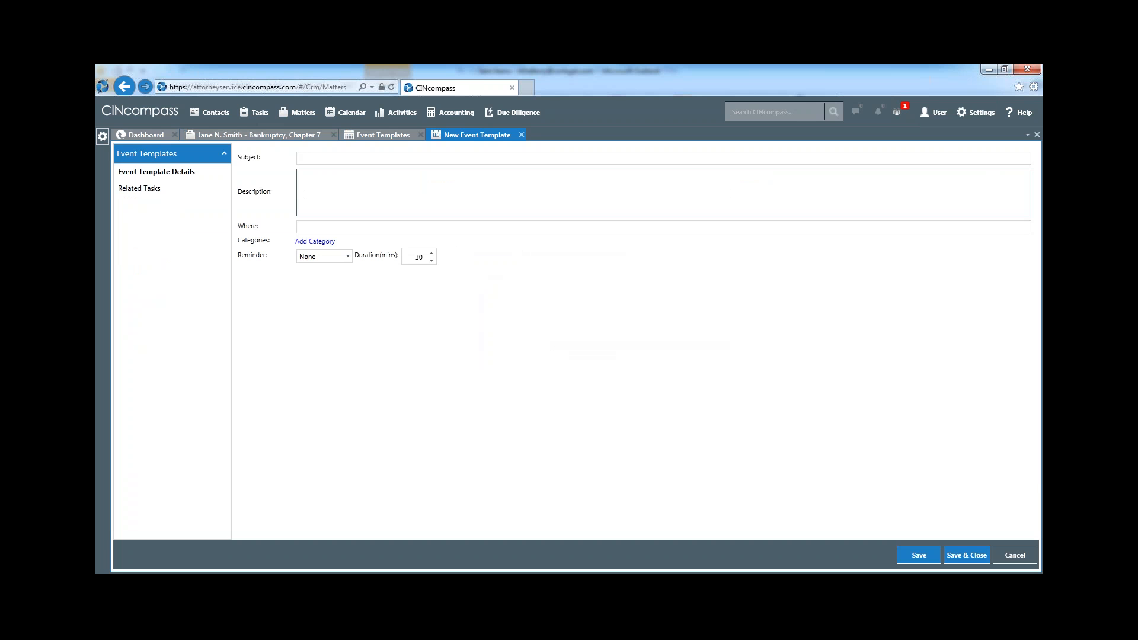
click(158, 189)
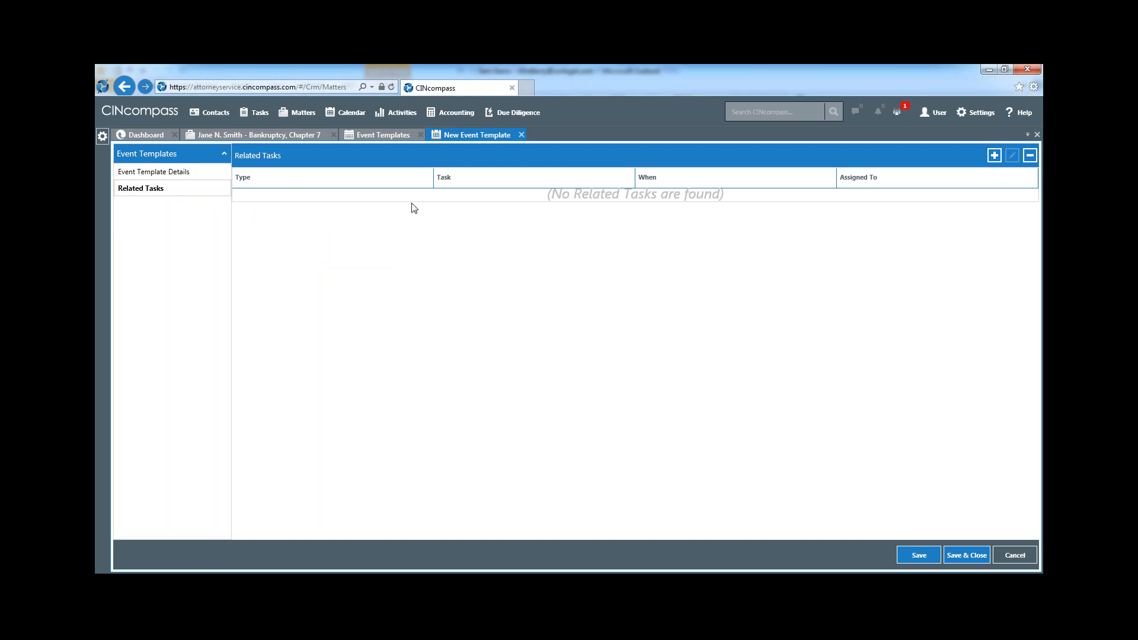
click(995, 156)
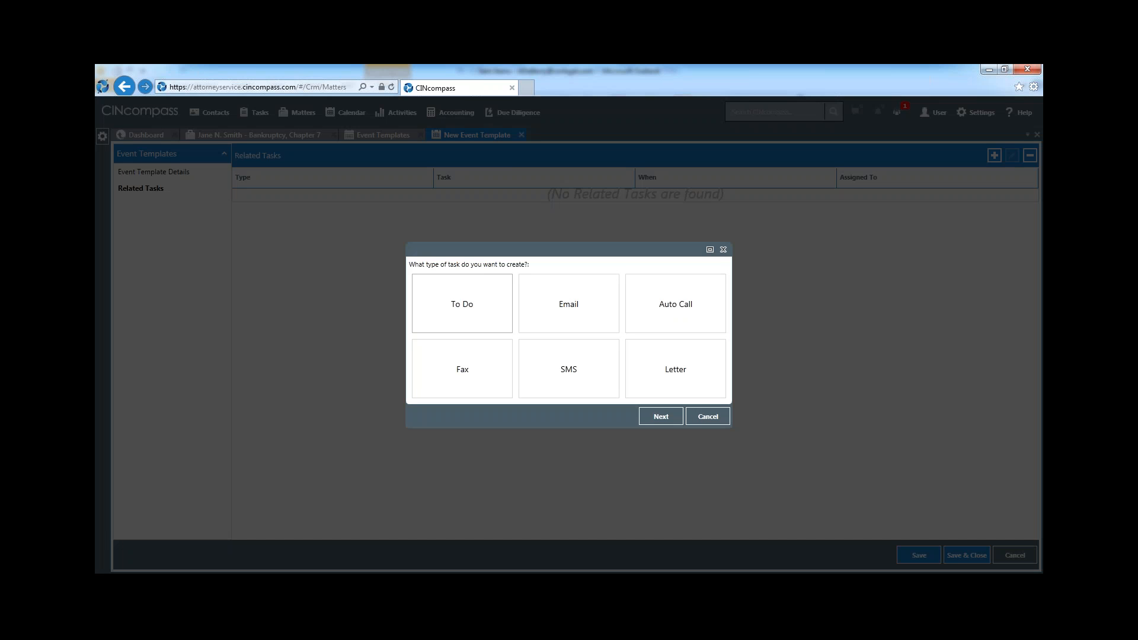
click(704, 418)
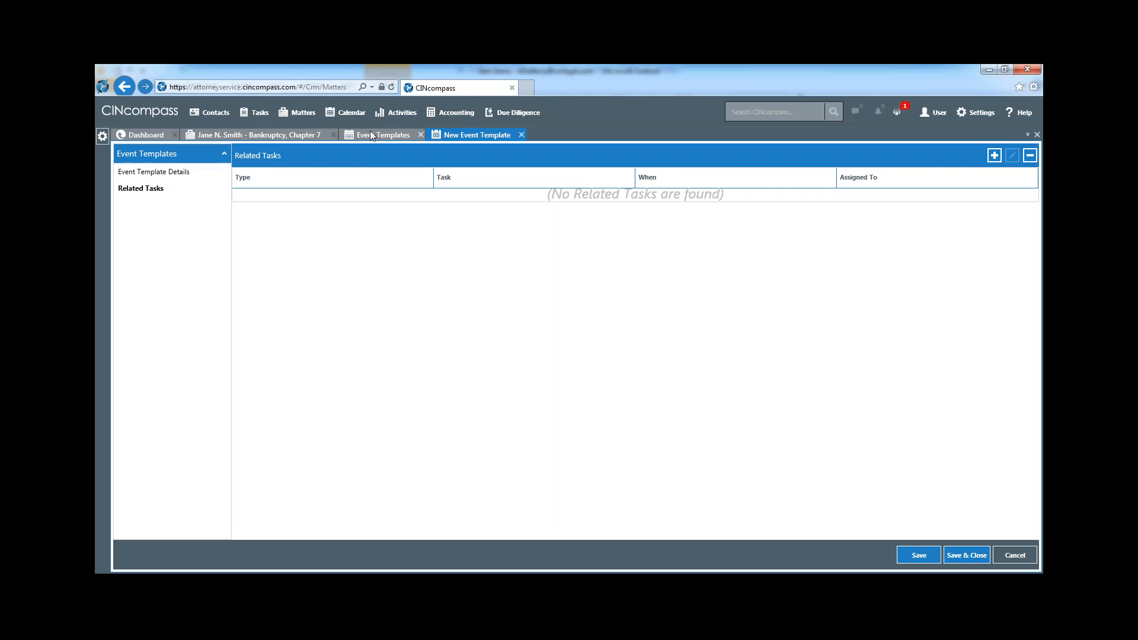
Examine the 341 Meeting template's details and related tasks, and close it along with the unsaved new template
click(372, 134)
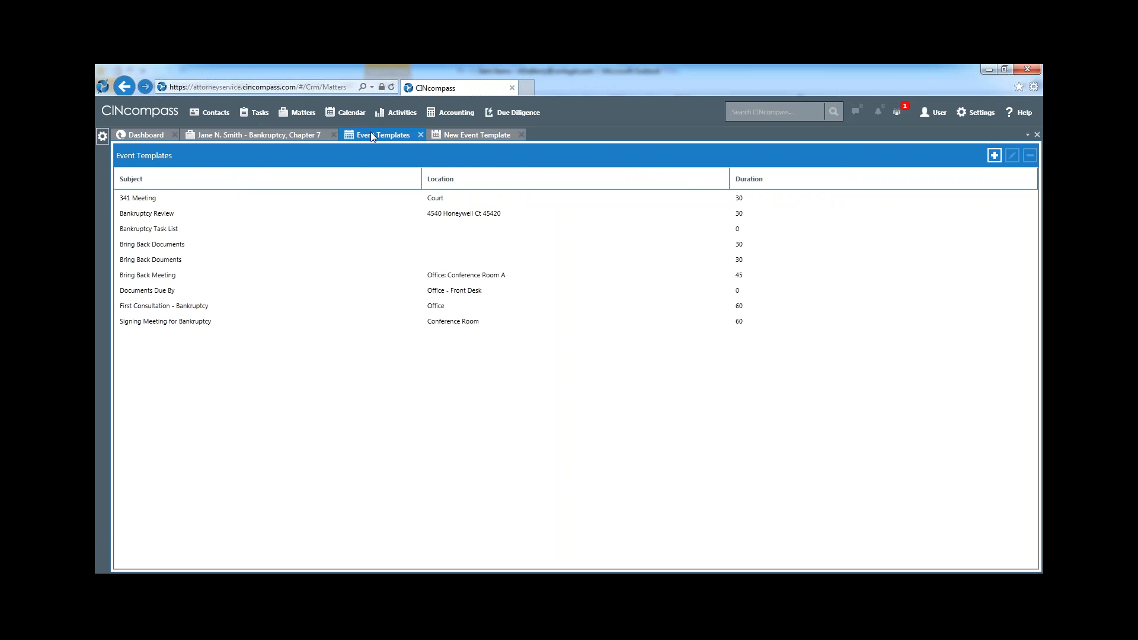
double_click(442, 203)
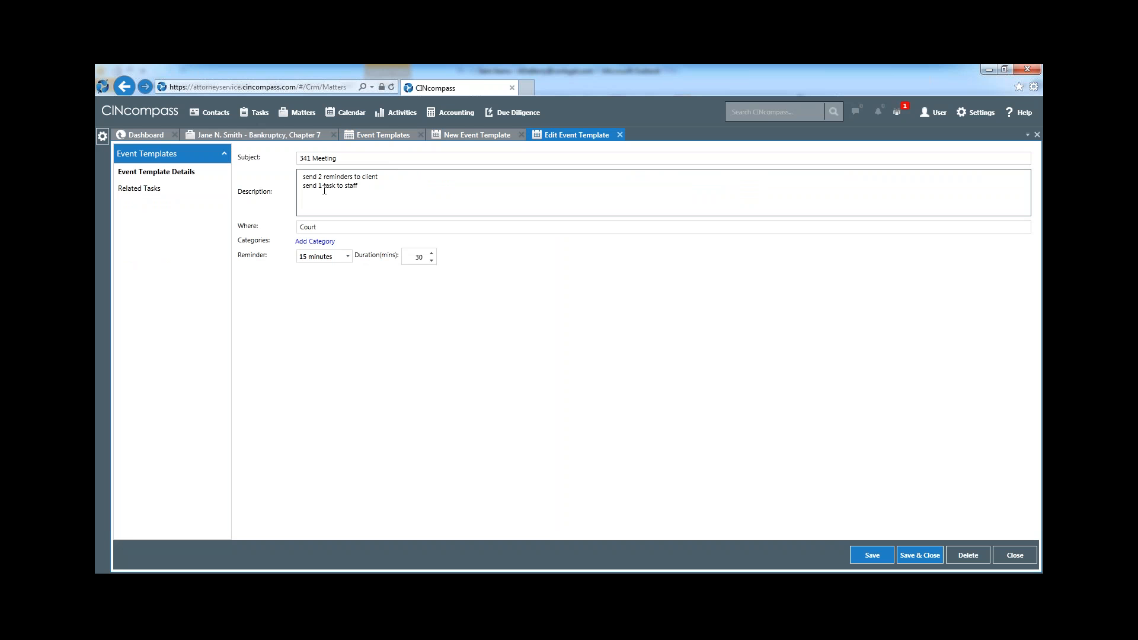
click(159, 191)
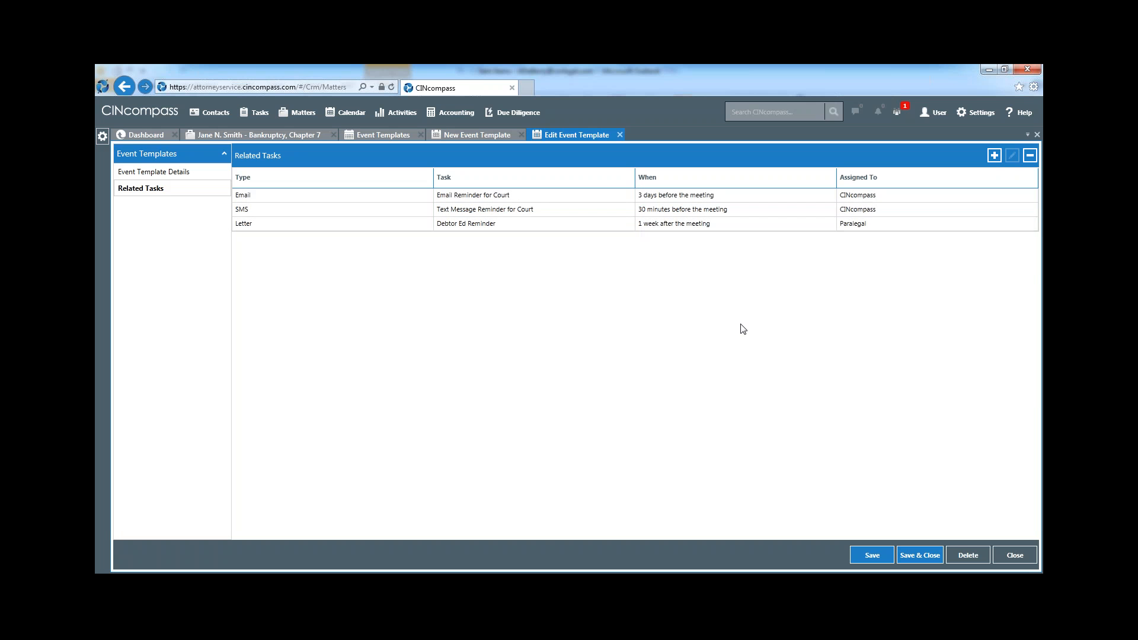
click(1015, 556)
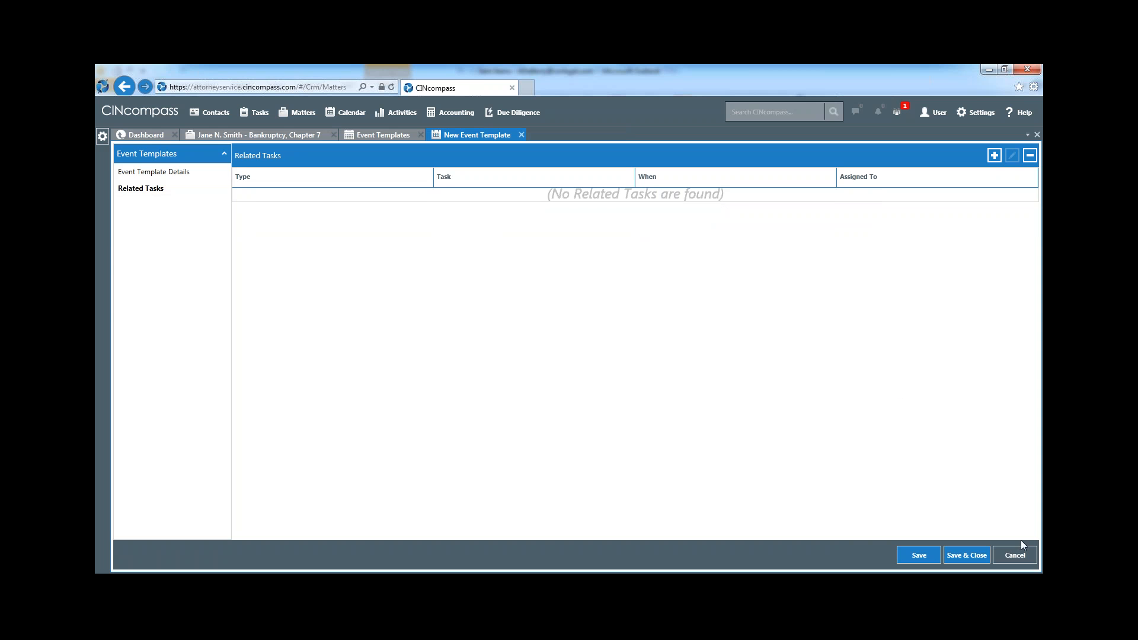
click(1015, 555)
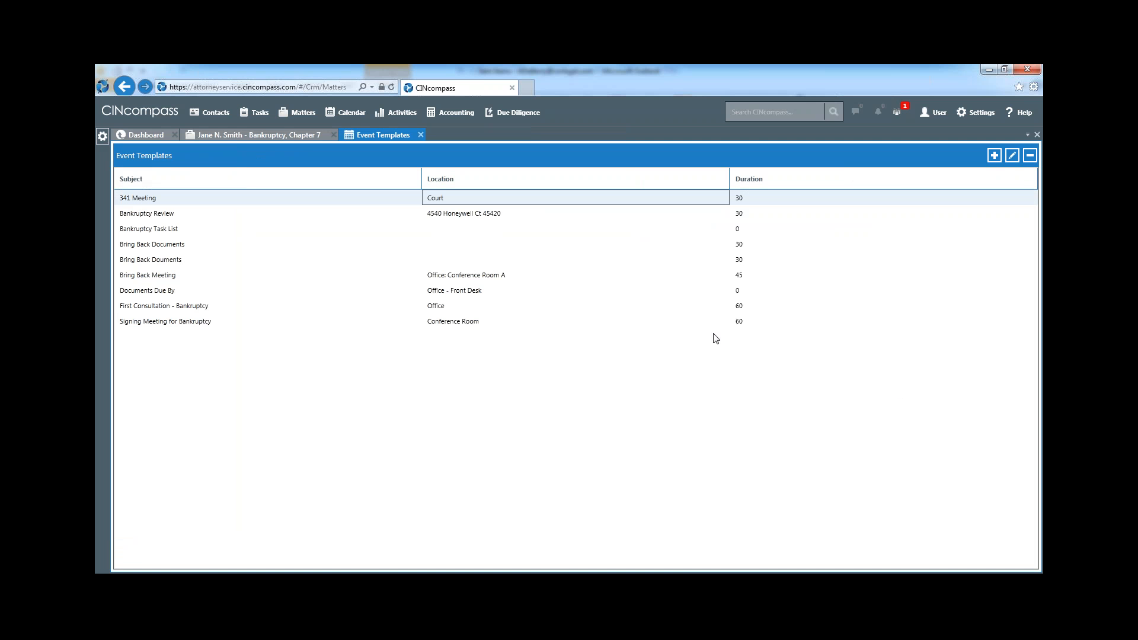
Start a new event in the bankruptcy matter based on the 341 Meeting template
click(247, 135)
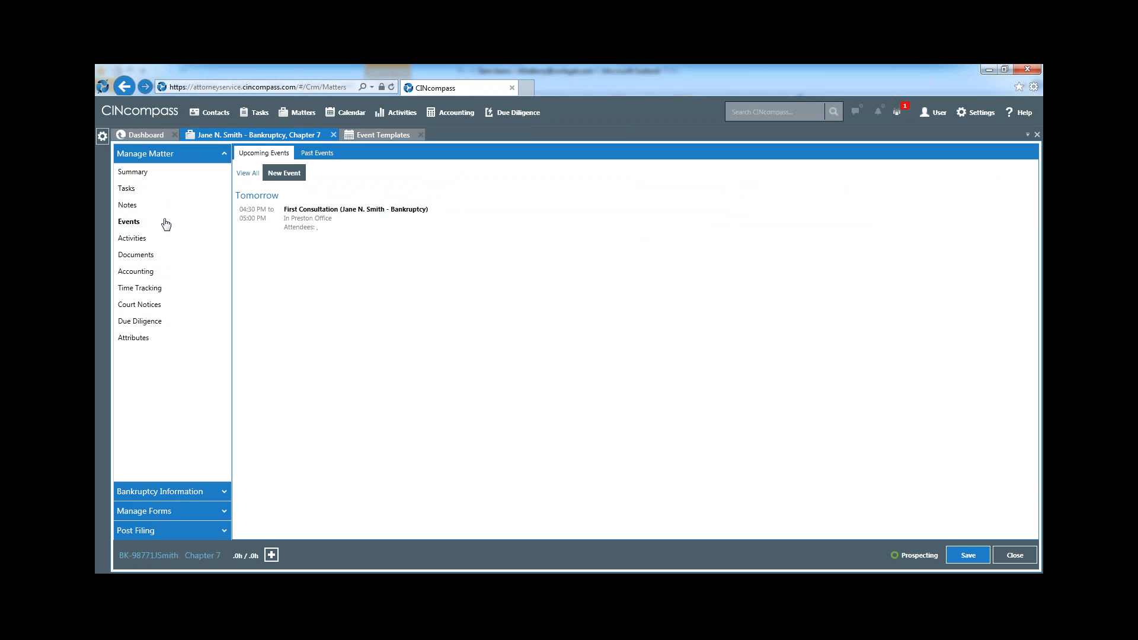
click(292, 174)
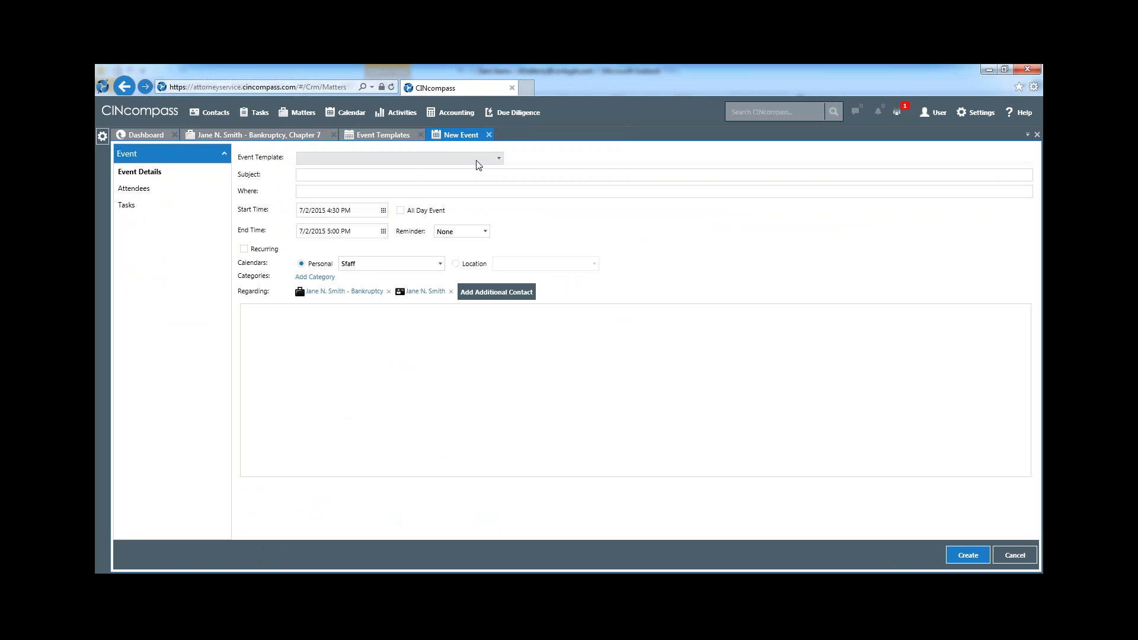
click(477, 160)
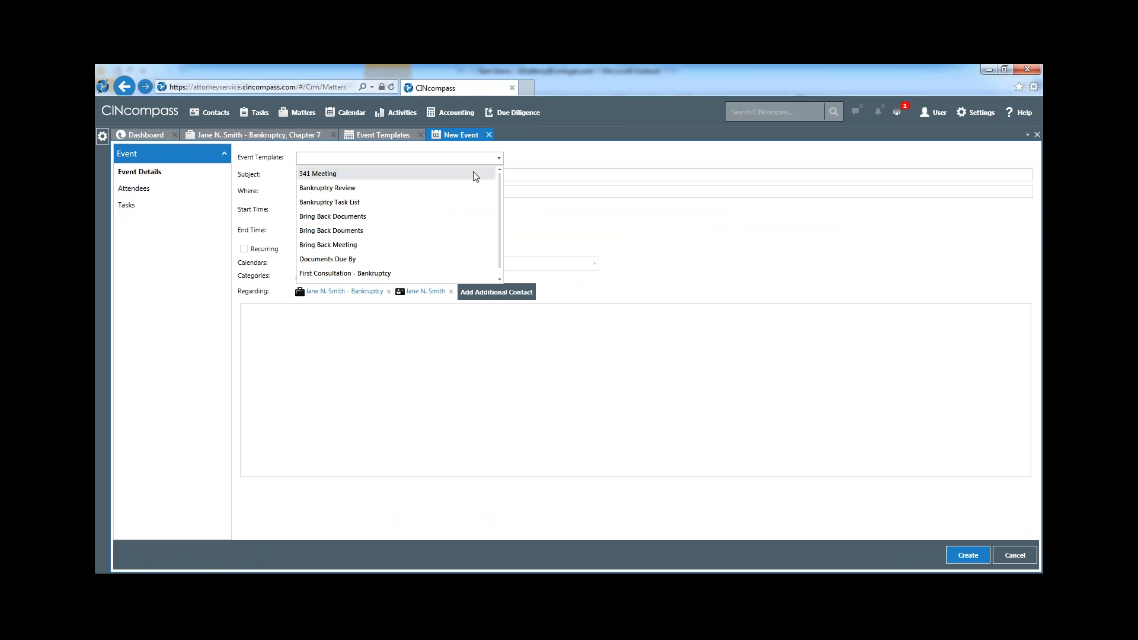
click(476, 175)
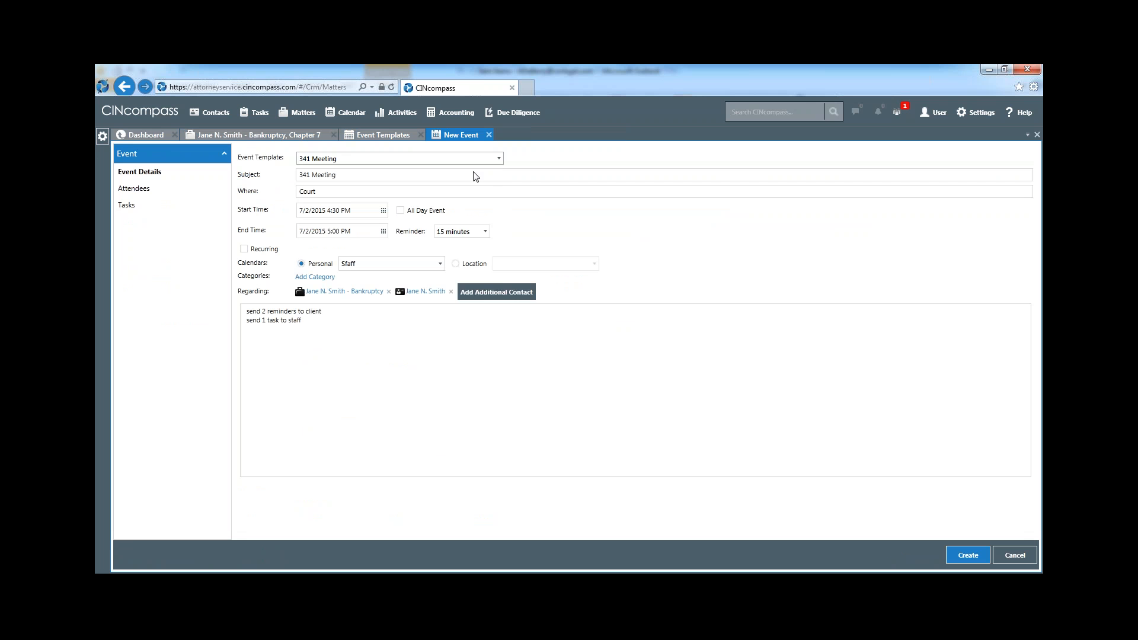
Set the 341 Meeting event's start time to 7/8/2015 8:00 AM
click(384, 212)
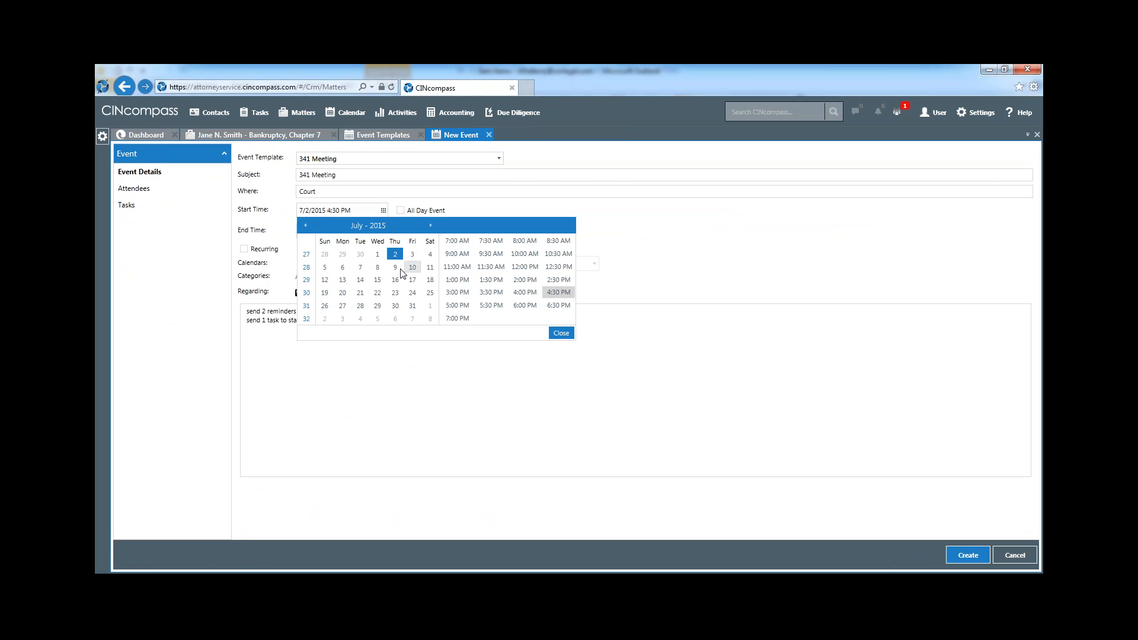
click(379, 268)
click(524, 243)
click(560, 333)
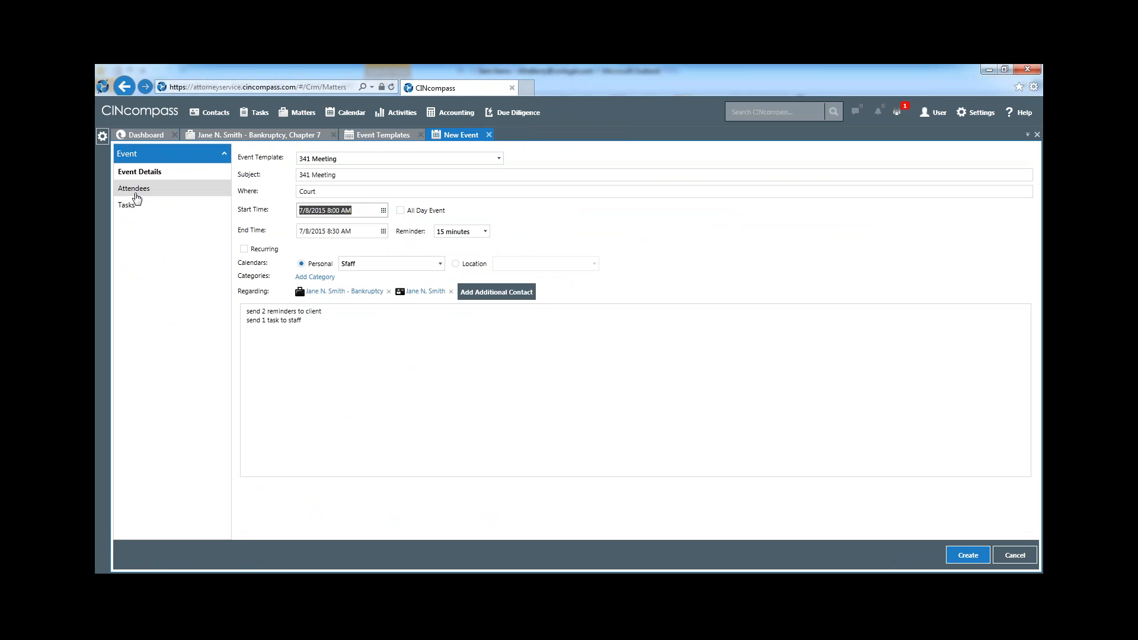
Review the 341 Meeting event's attendees and related tasks, and create the event
click(135, 193)
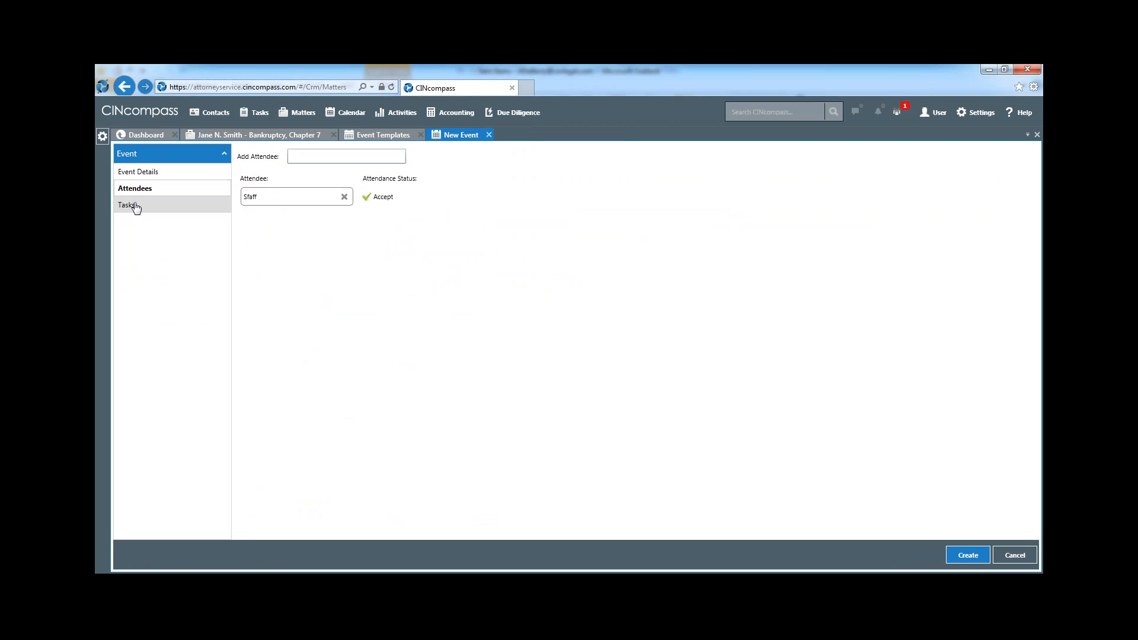
click(136, 205)
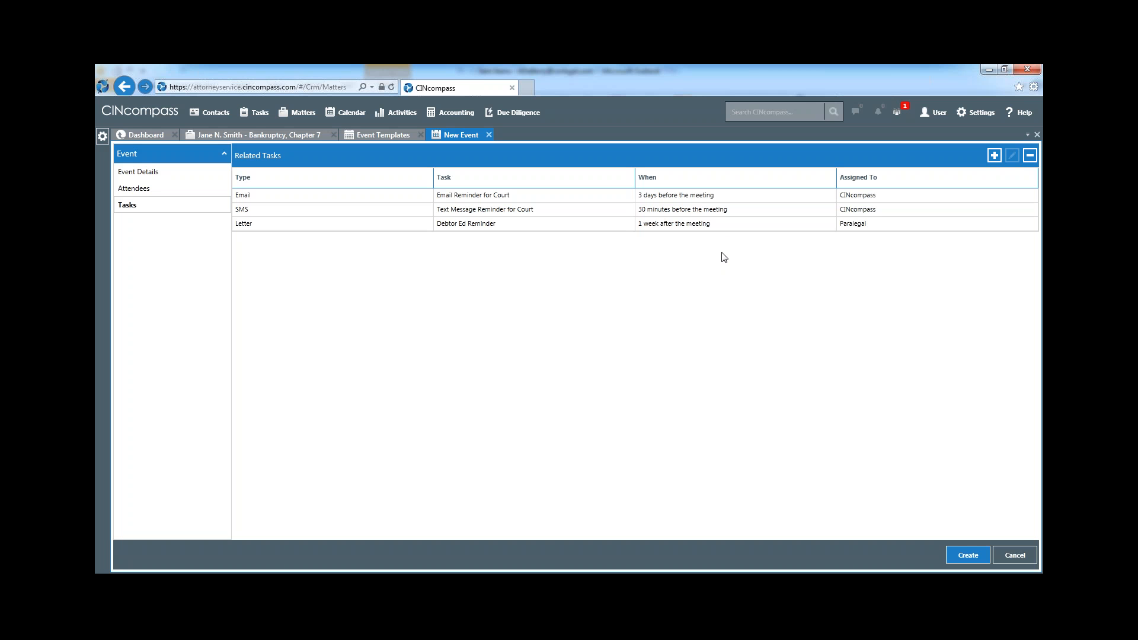
click(176, 172)
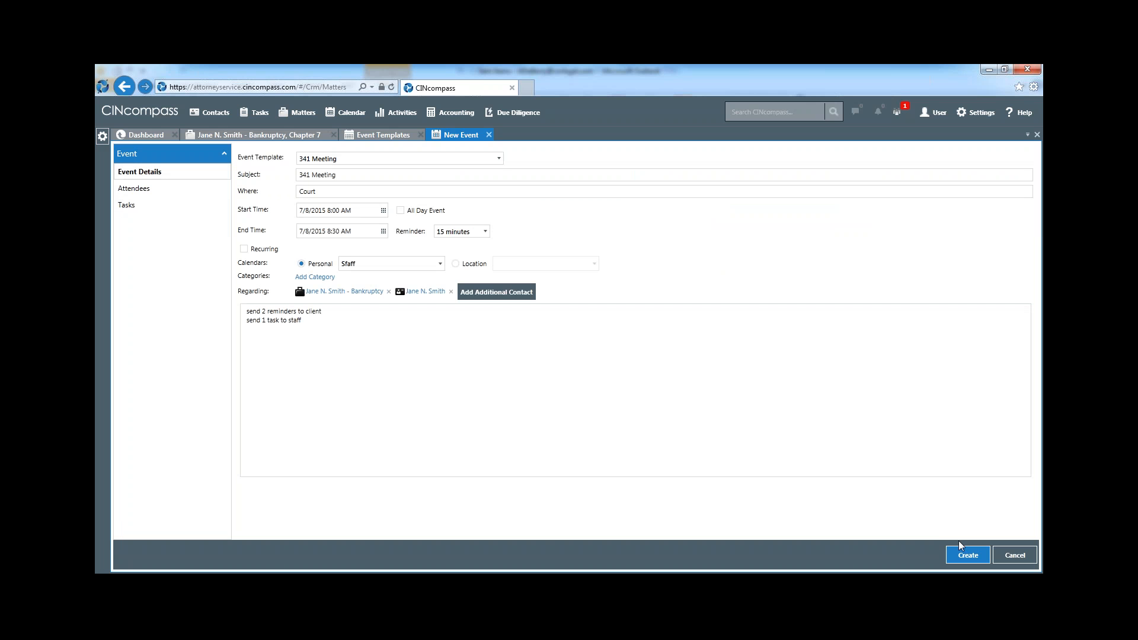
click(961, 558)
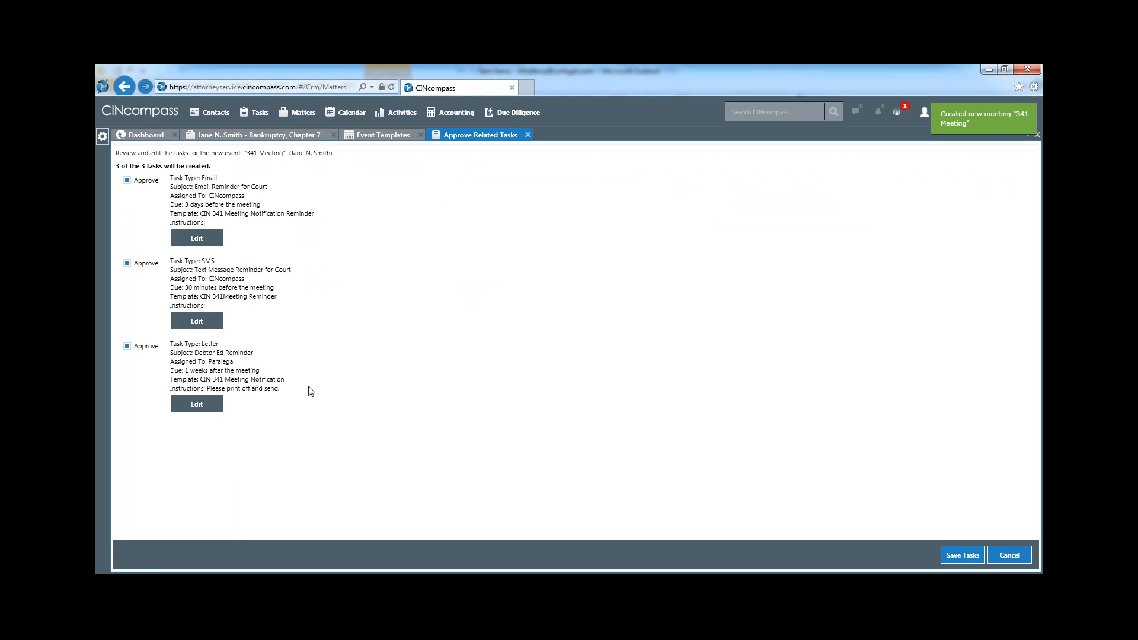
Exclude the text message reminder from the 341 Meeting's related tasks, save the email and letter tasks, and return to the matter
click(127, 263)
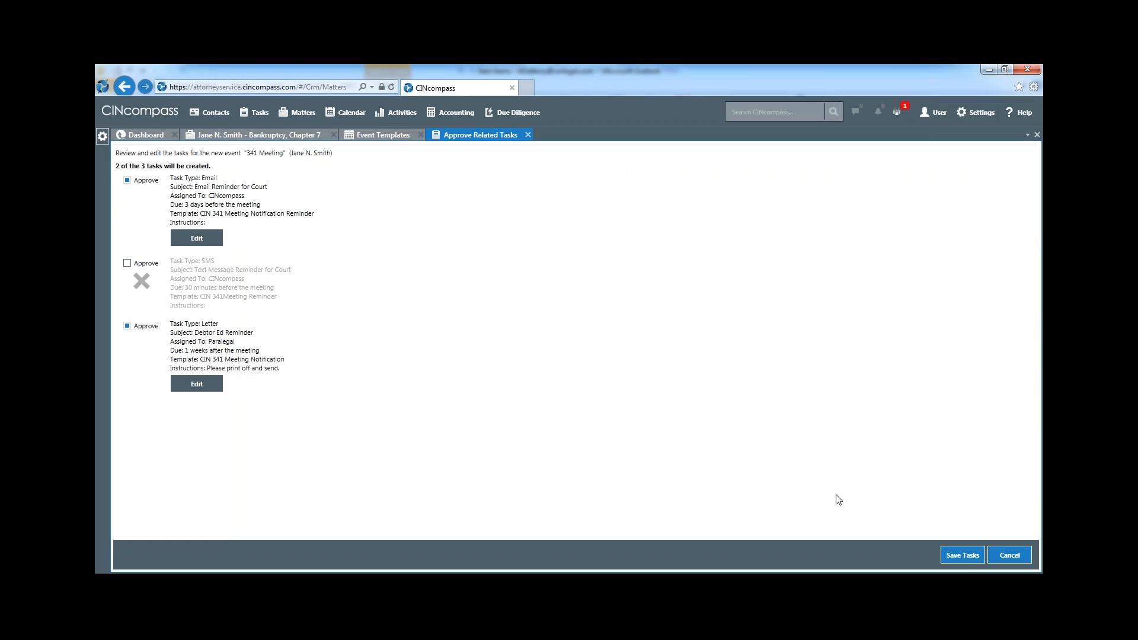
click(961, 557)
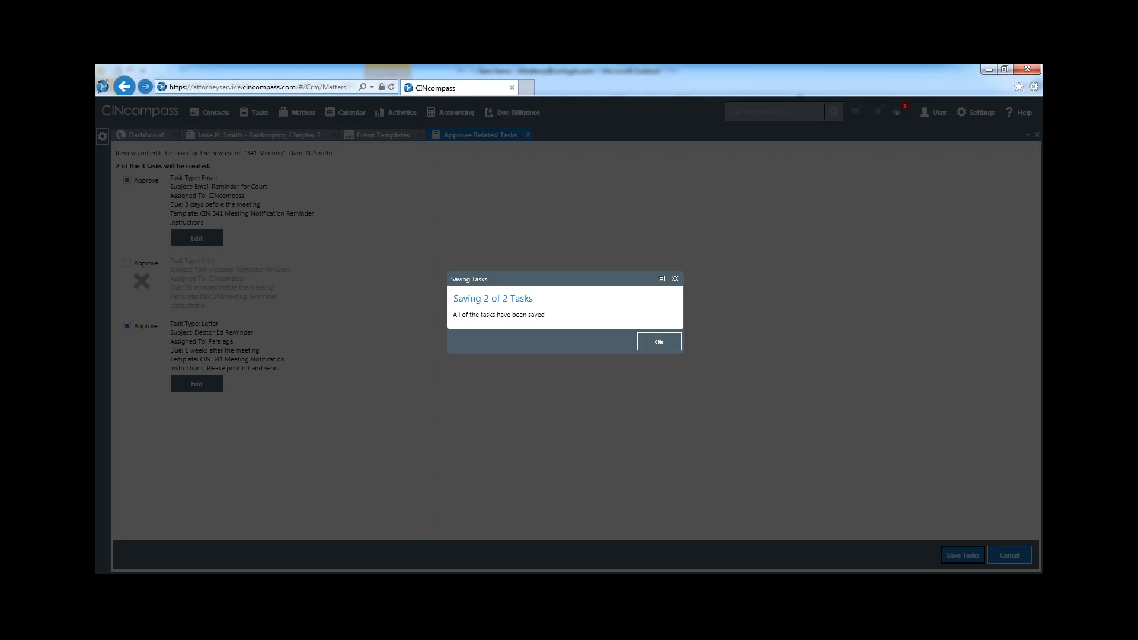
click(662, 343)
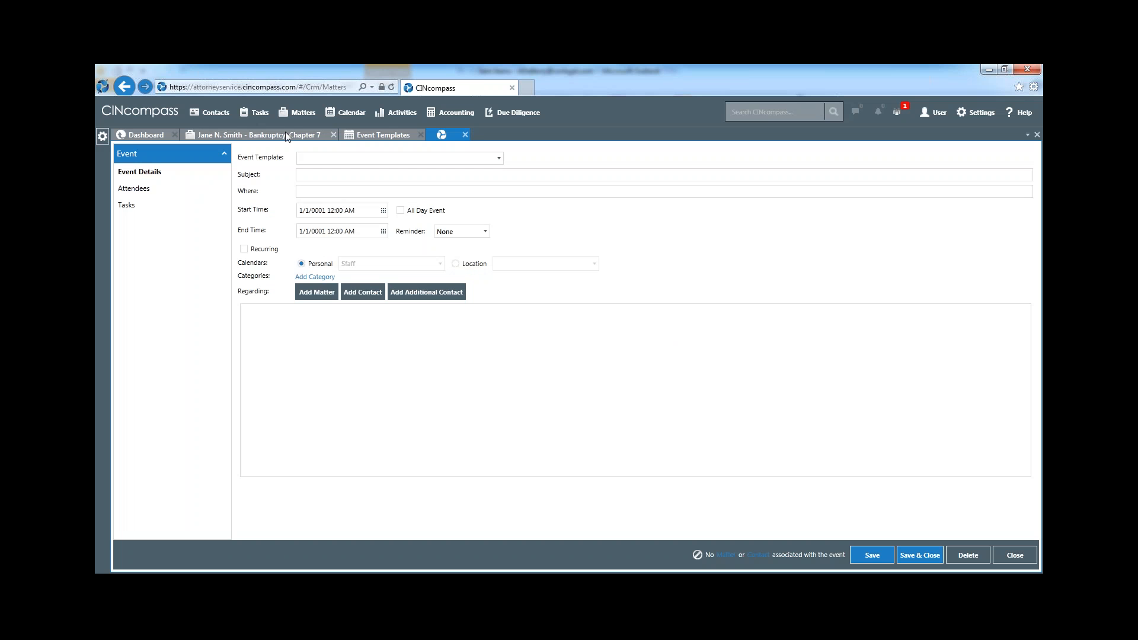
click(286, 136)
mouse_move(315, 266)
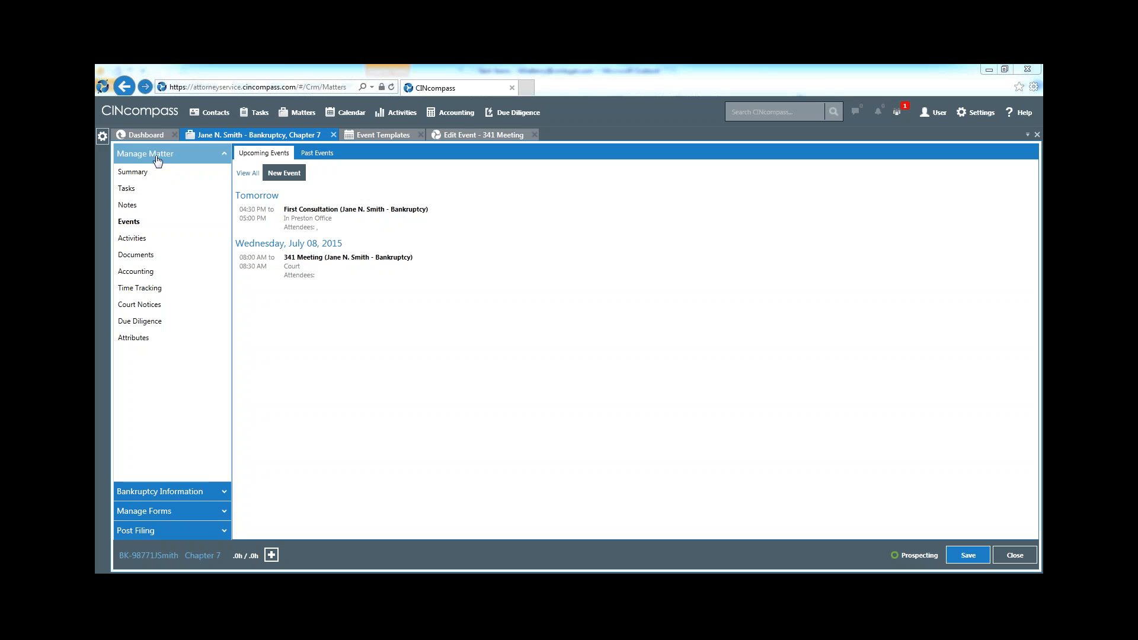
Upload the second client PDF from the Desktop to the matter's documents with the note CCC, and close the two event-related tabs
click(146, 260)
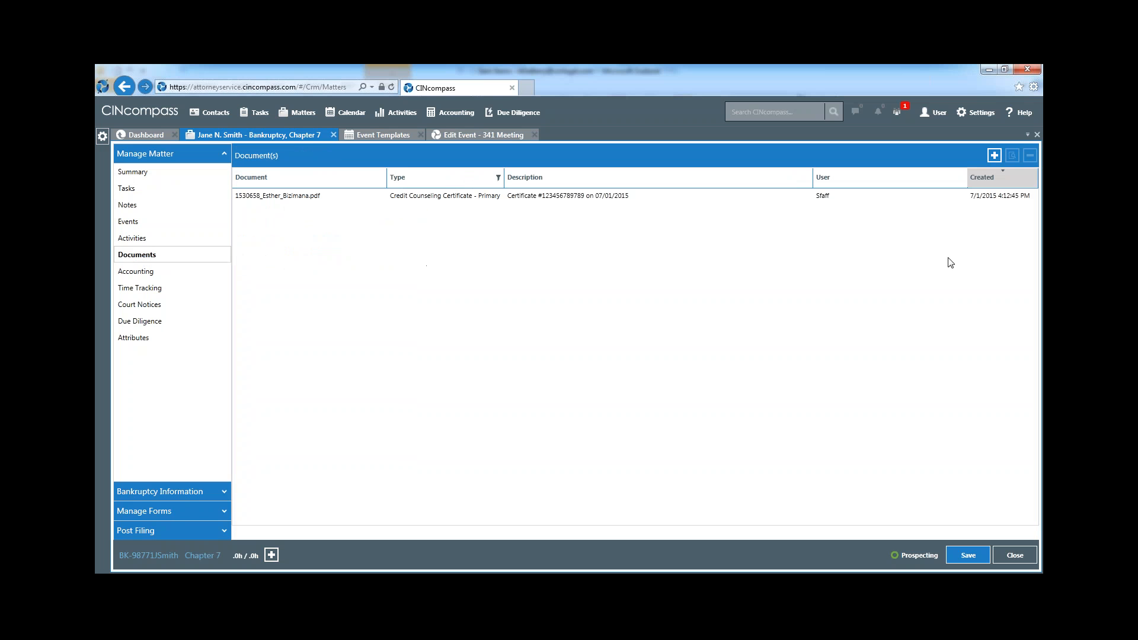
click(995, 156)
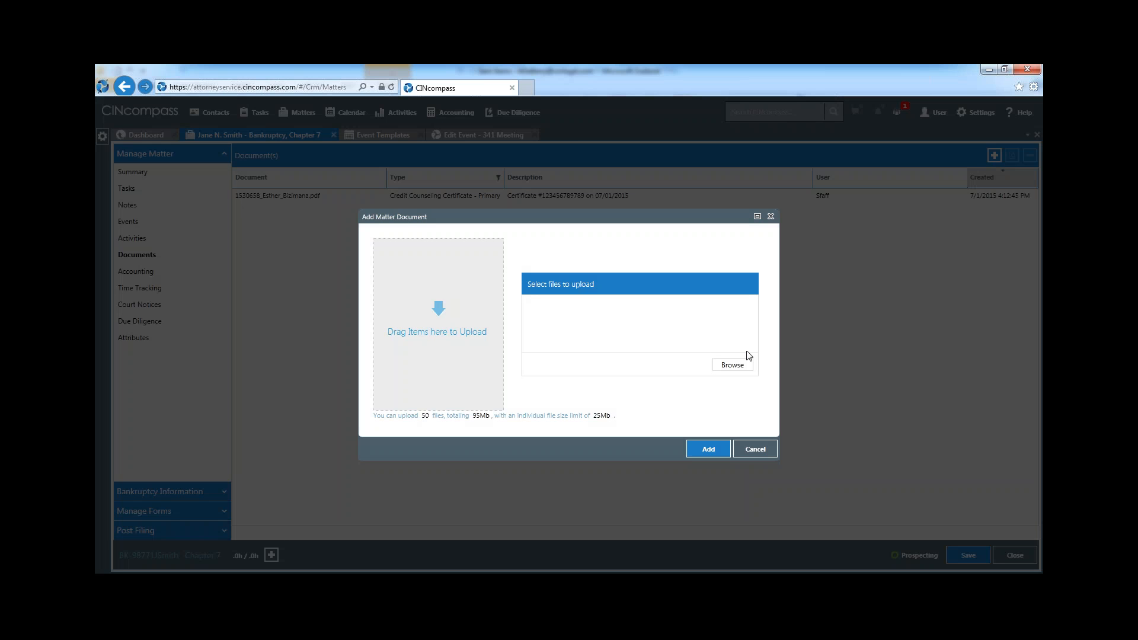
click(731, 365)
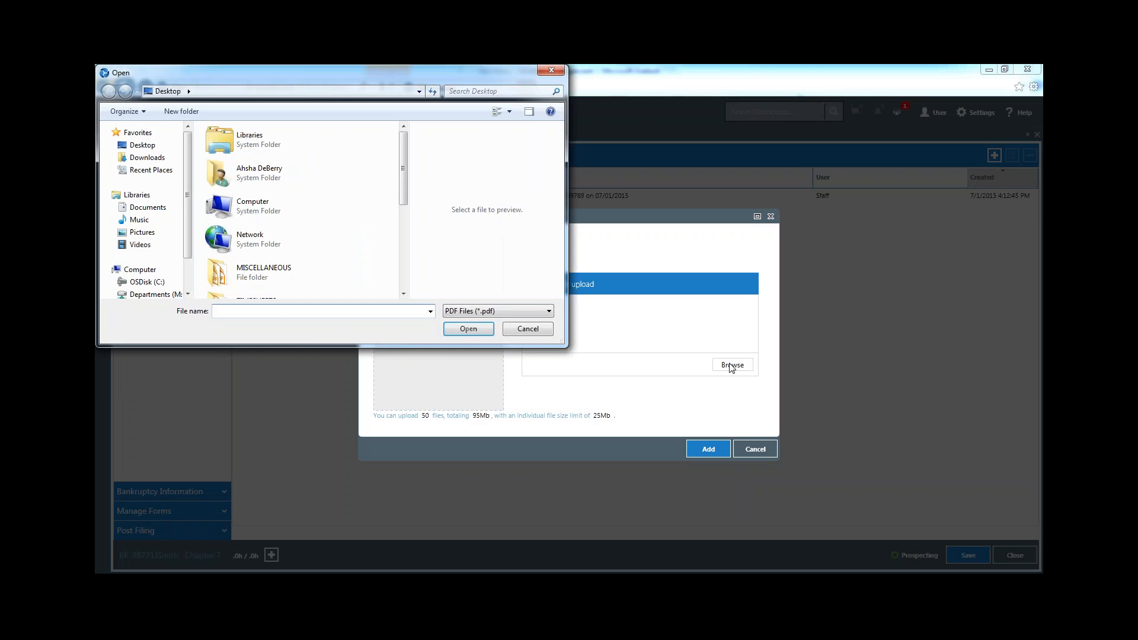
drag(403, 183, 400, 249)
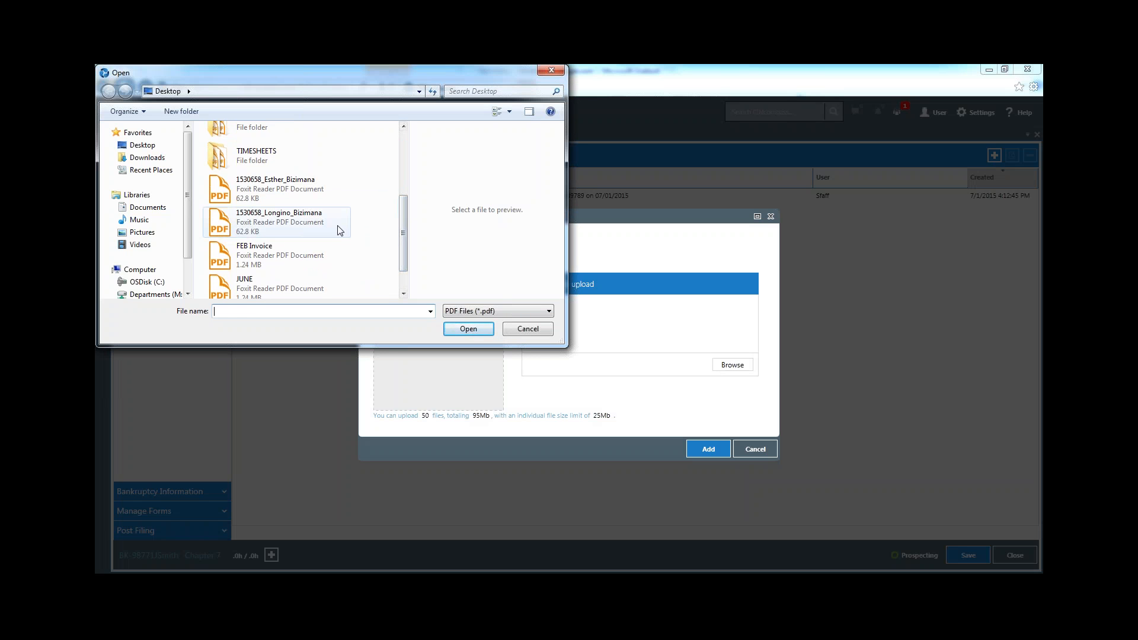
double_click(339, 228)
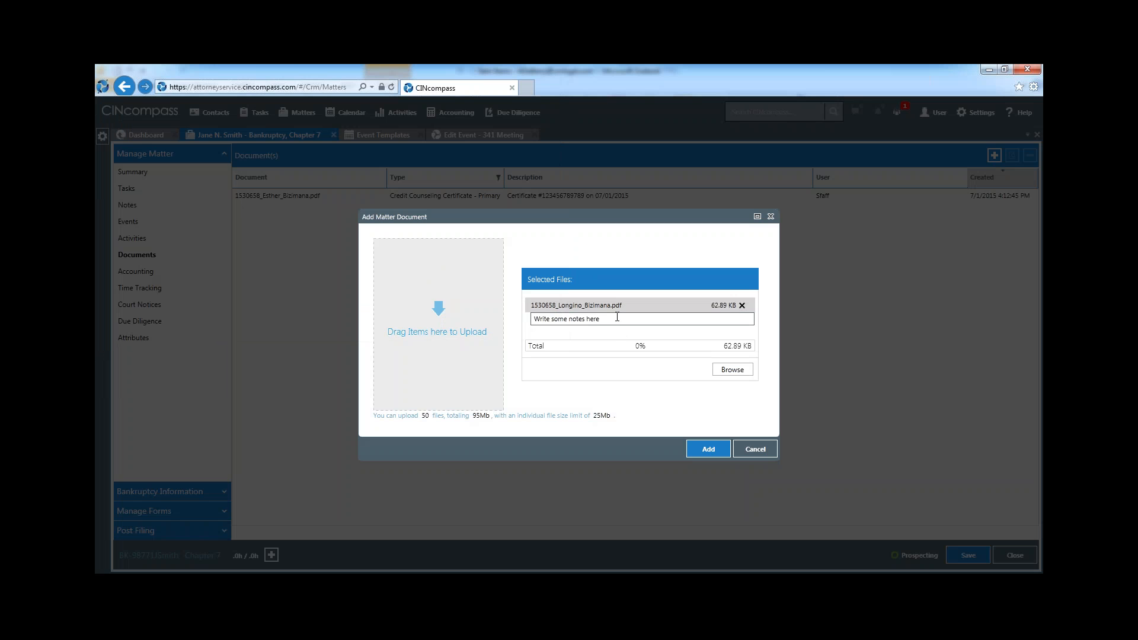
drag(619, 319, 501, 326)
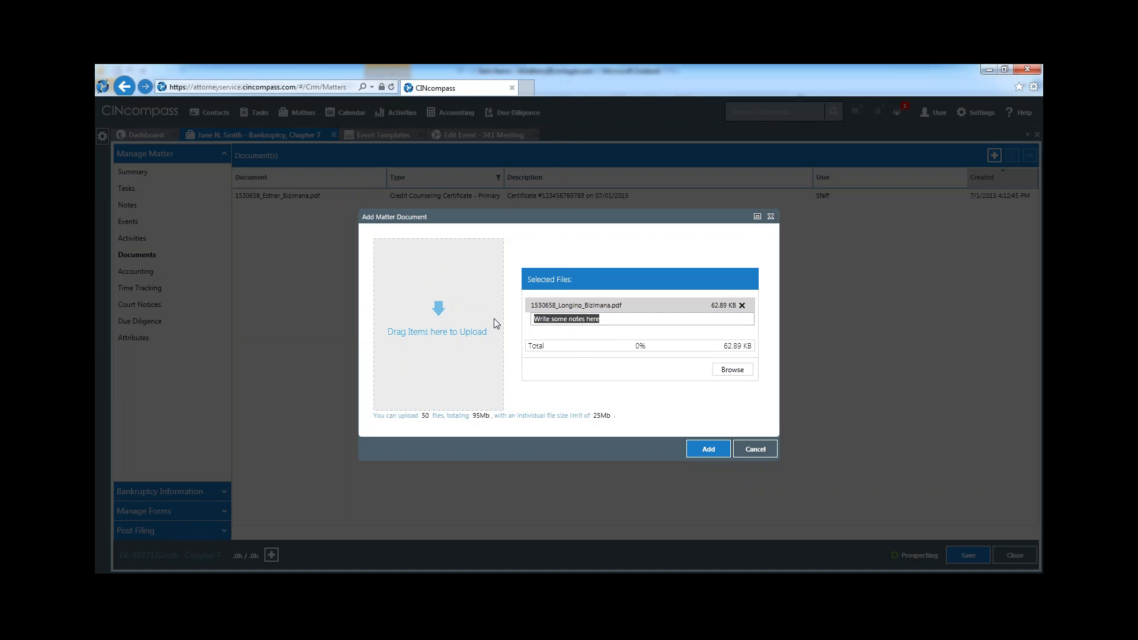
text(CCC)
click(709, 450)
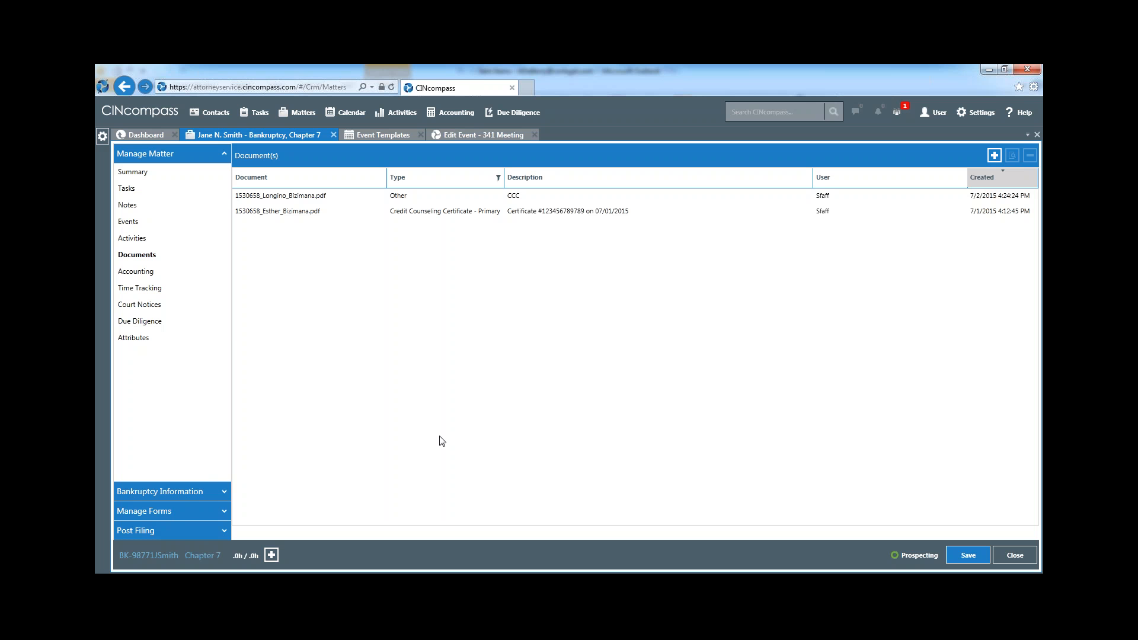
click(421, 135)
click(446, 137)
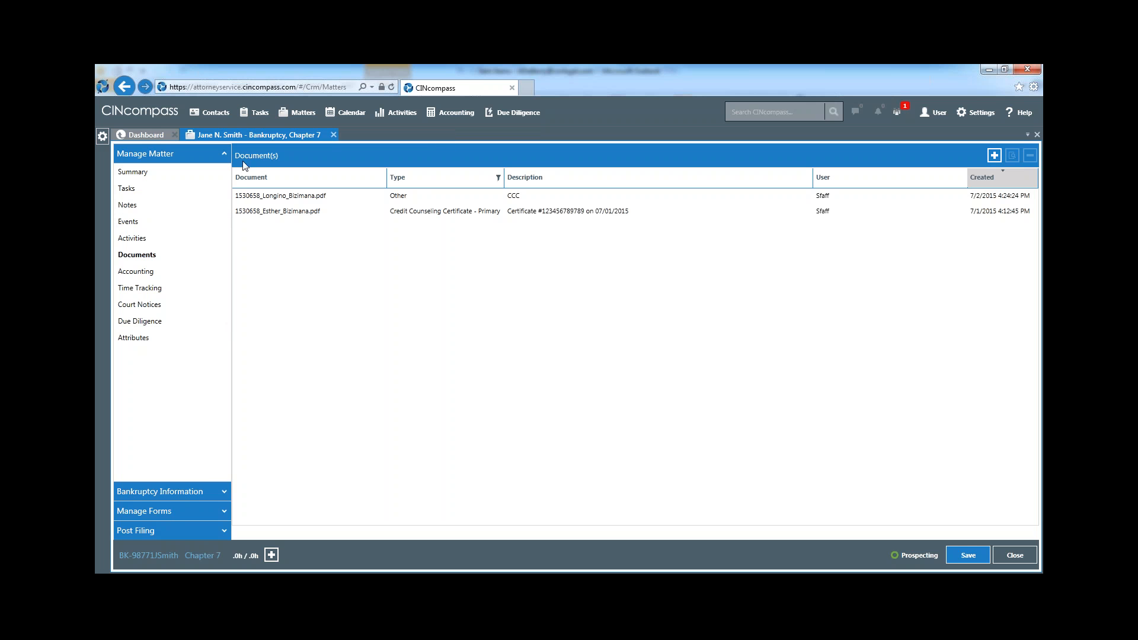
Record a $50.00 Miscellaneous expense with the description Paper in the matter's accounting
click(143, 273)
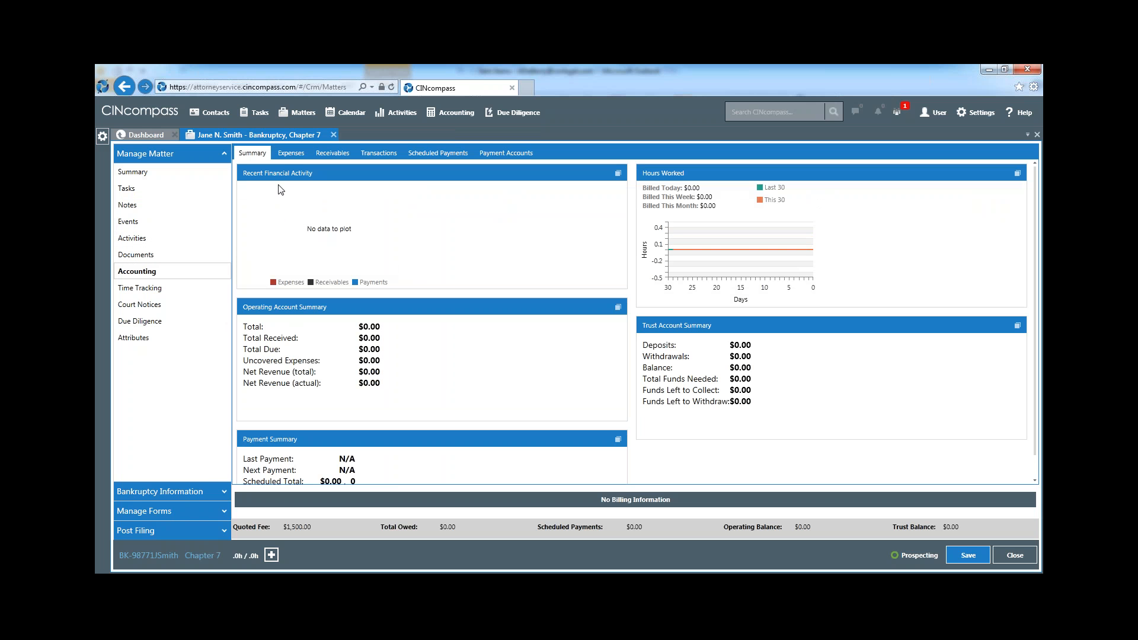
click(283, 156)
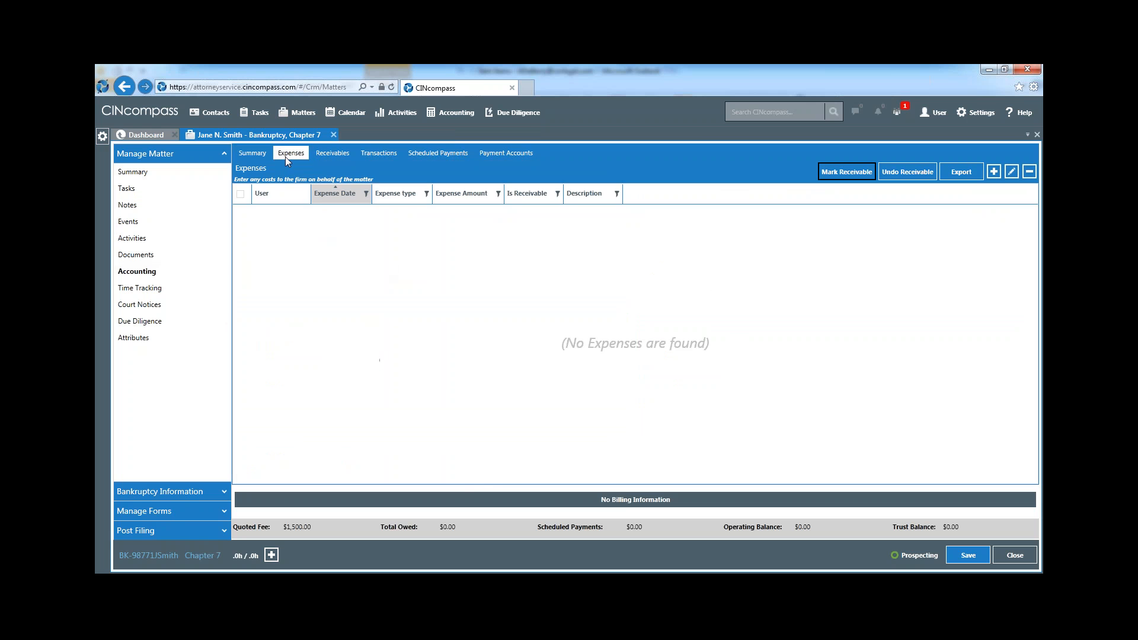
click(994, 172)
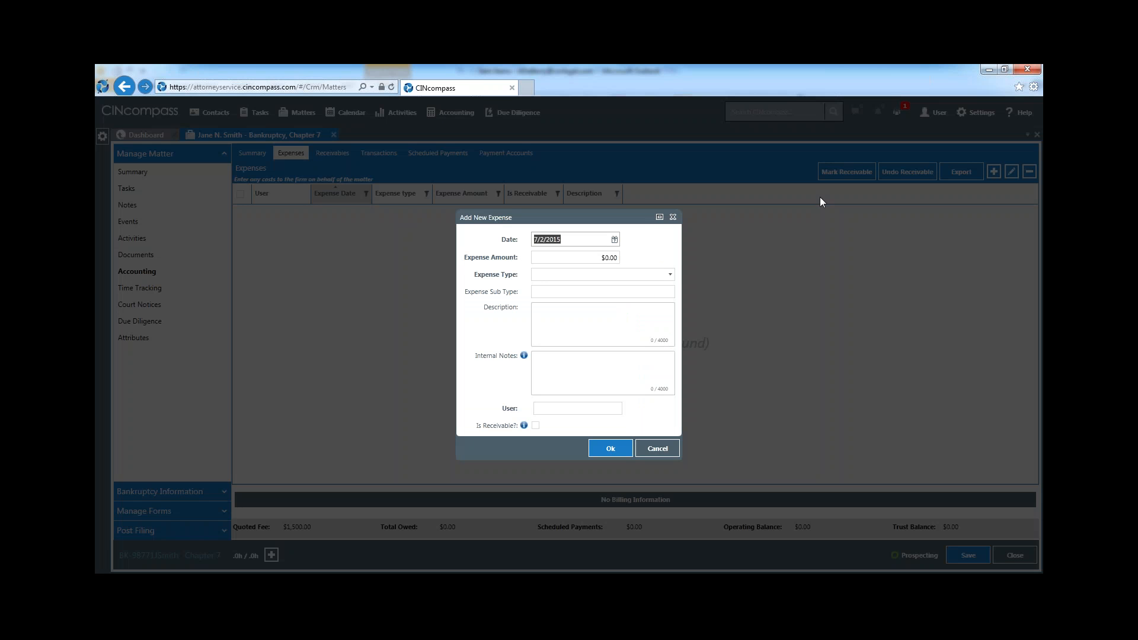
click(573, 262)
text(5)
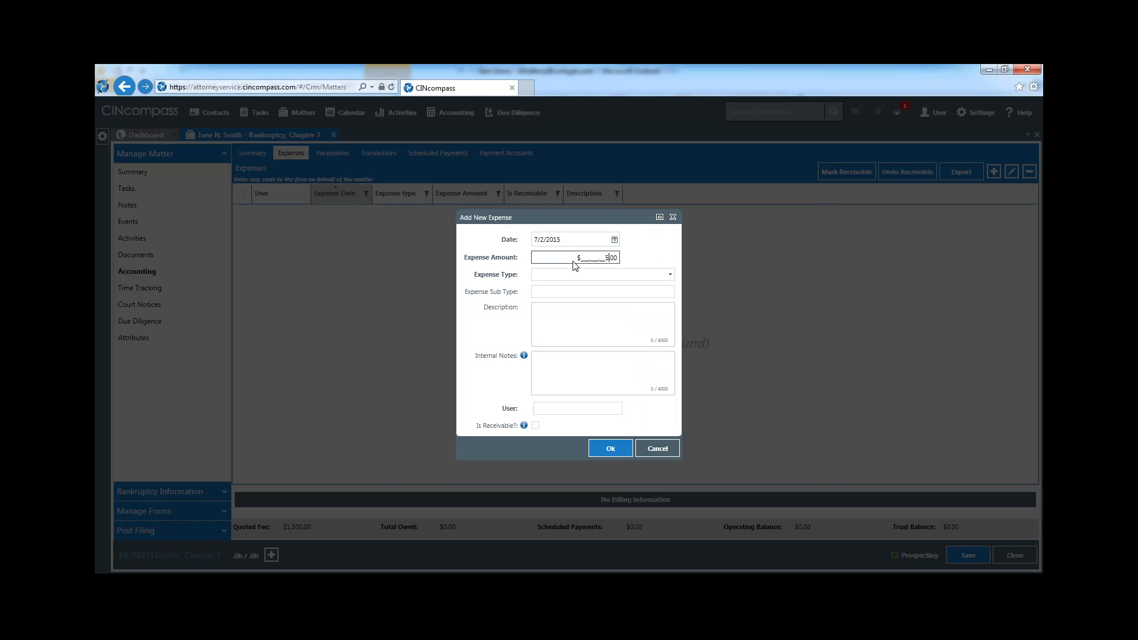
text(0)
click(579, 275)
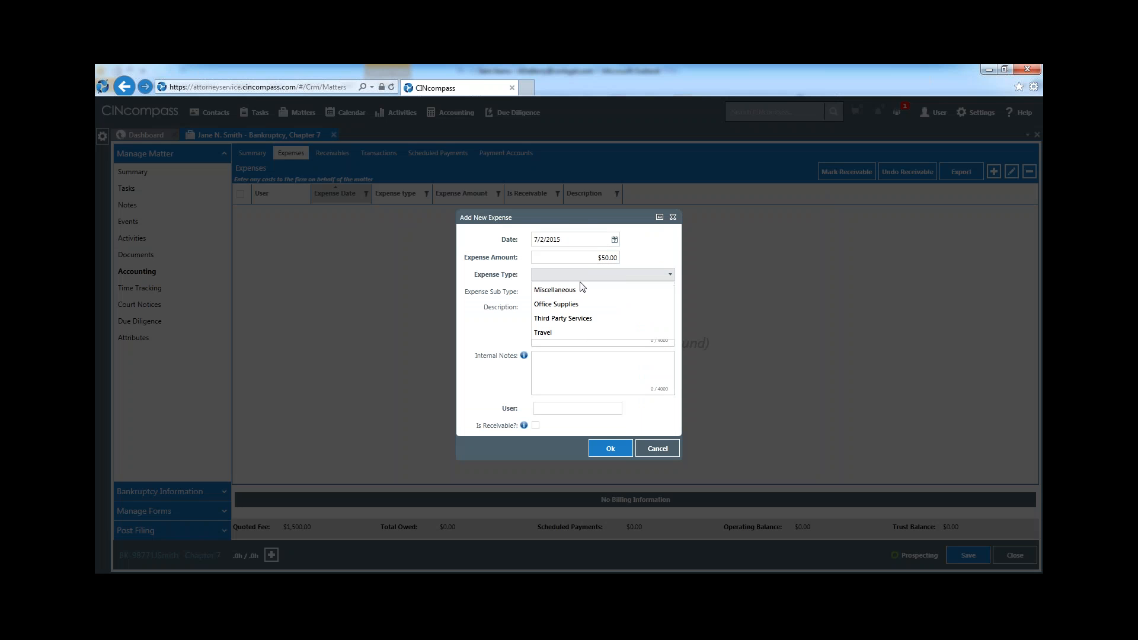
click(580, 289)
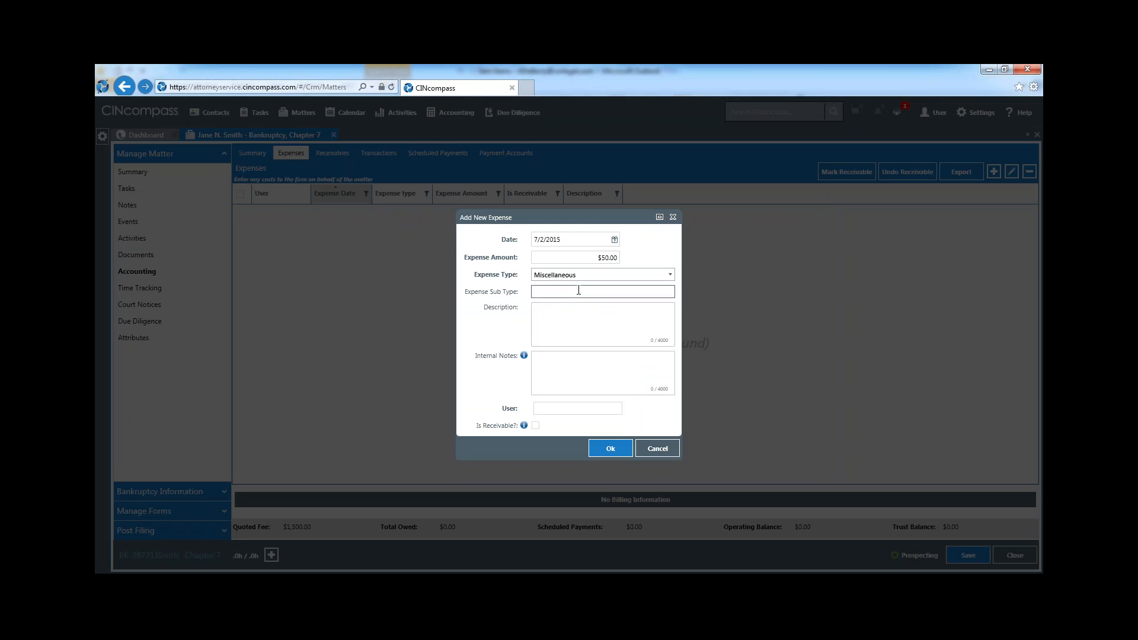
click(574, 318)
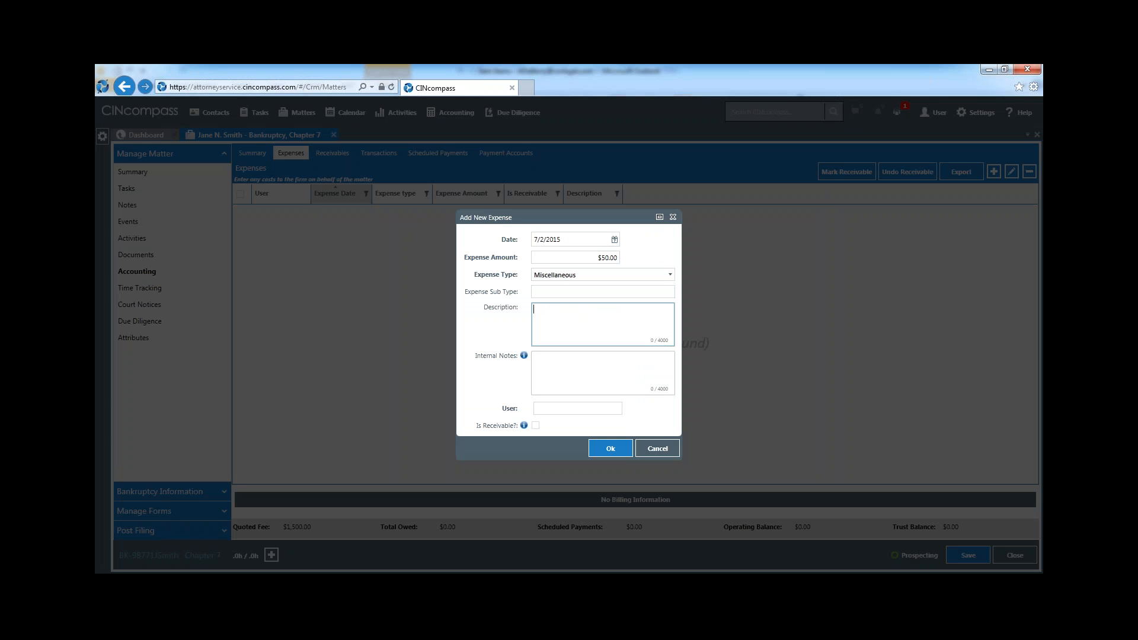
text(Pe)
text(aper)
click(609, 448)
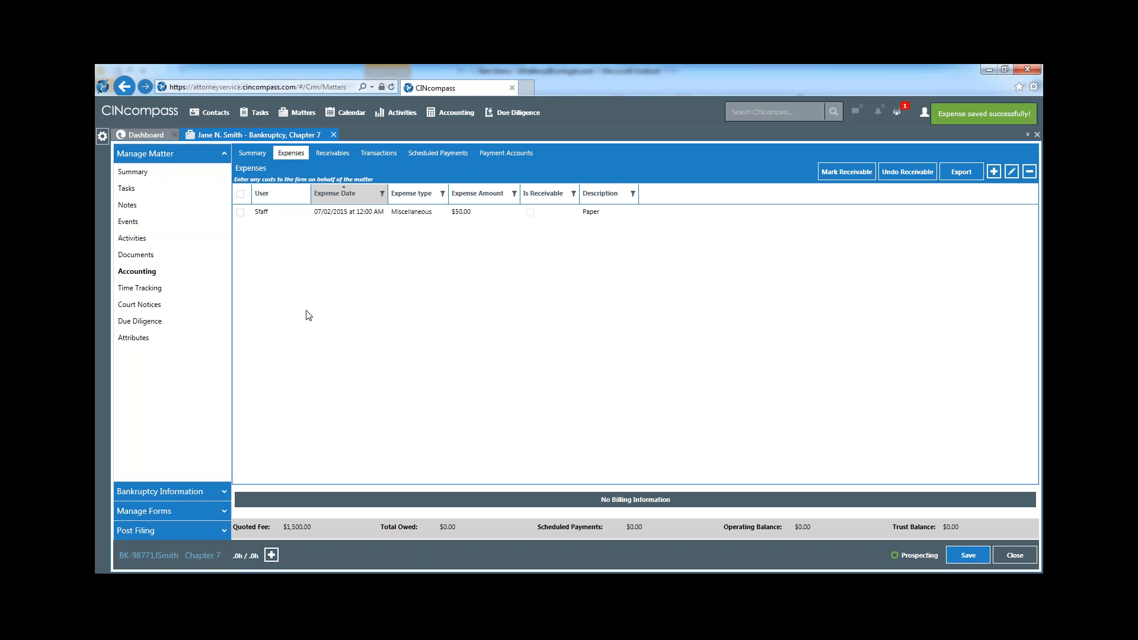
Add a $2,000.00 receivable of type Attorney Fee Flat to the matter, with the description Ch.7 Bankruptcy
click(336, 152)
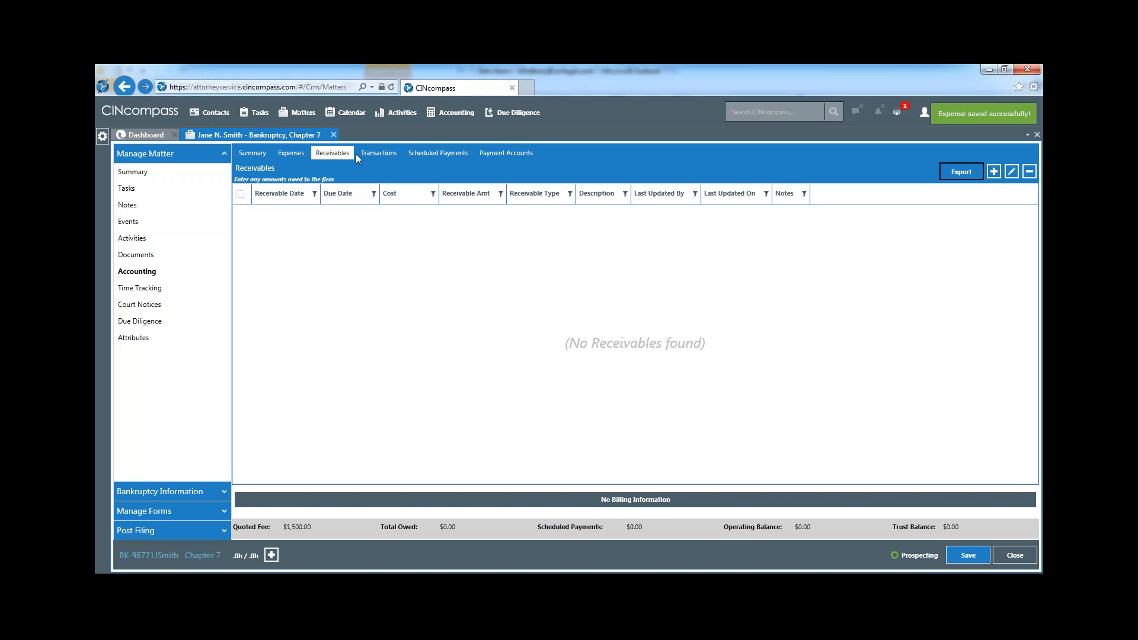
click(994, 173)
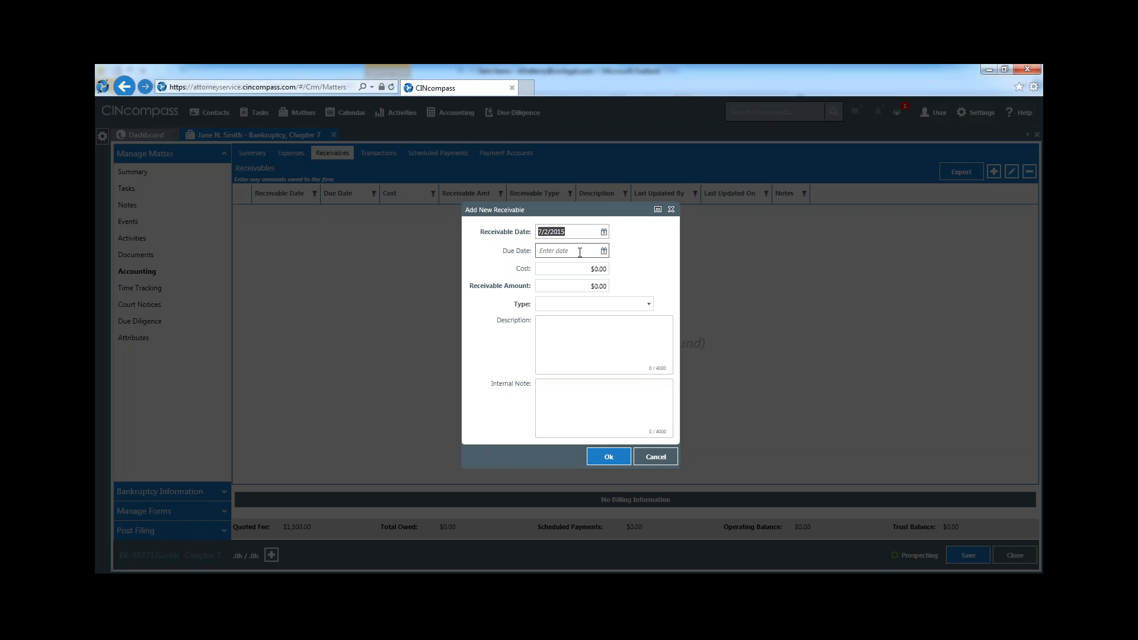
click(585, 271)
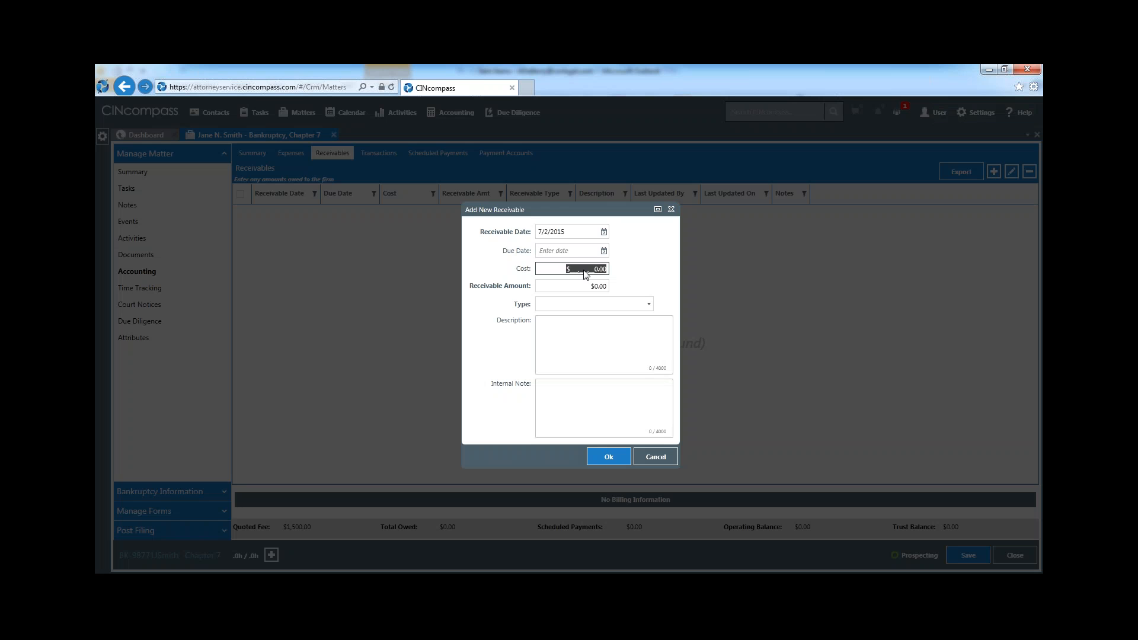
key(Tab)
text(2000)
key(Tab)
click(648, 305)
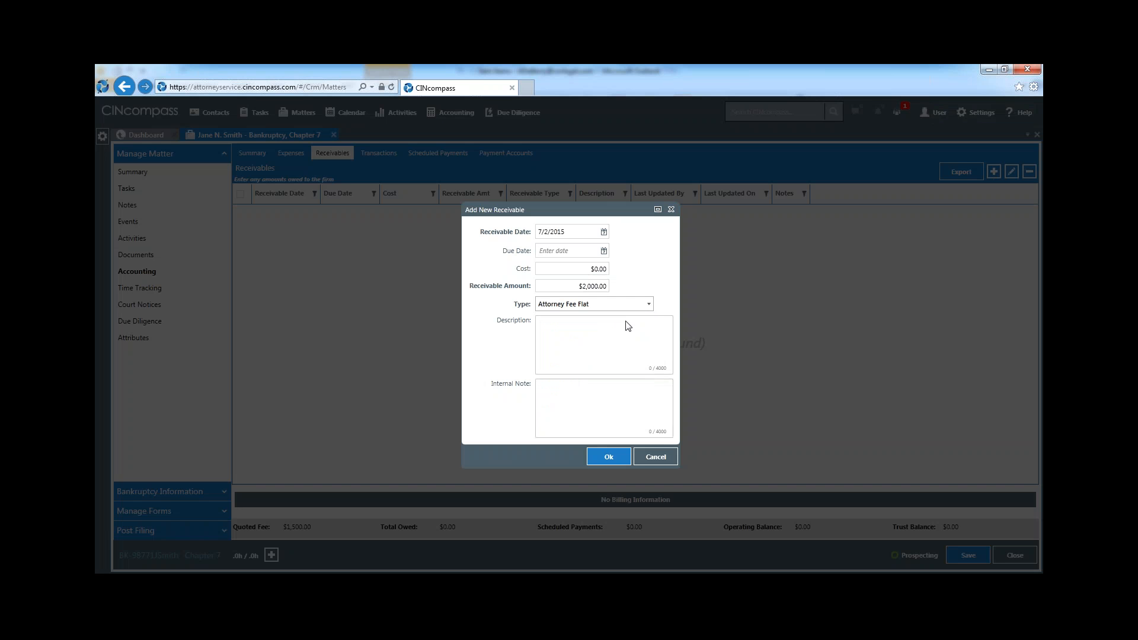
click(628, 326)
text(Ch)
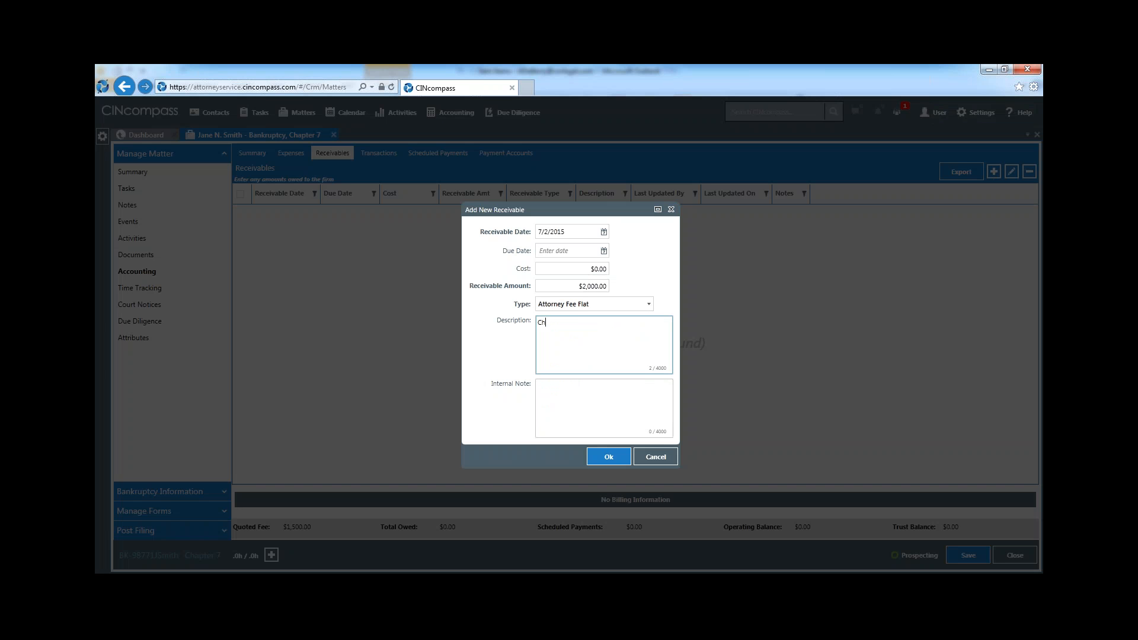
text(.7 Bankruptcy)
click(611, 459)
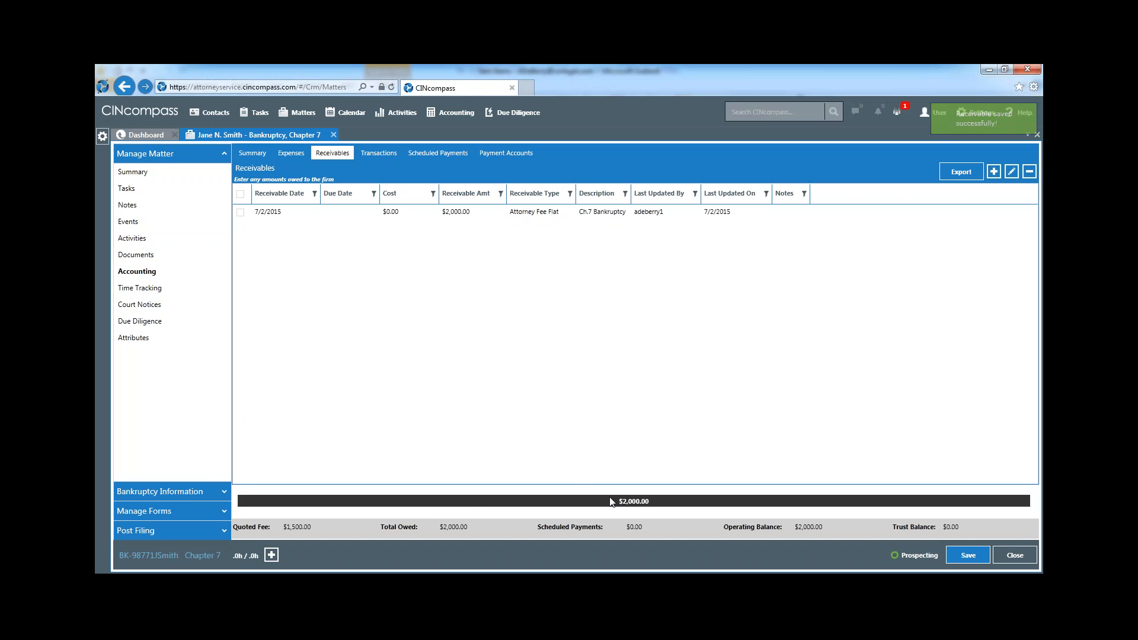
Start a payment plan for the matter's $2,000.00 balance with a payment amount of $150.00 and a Weekly interval
click(371, 154)
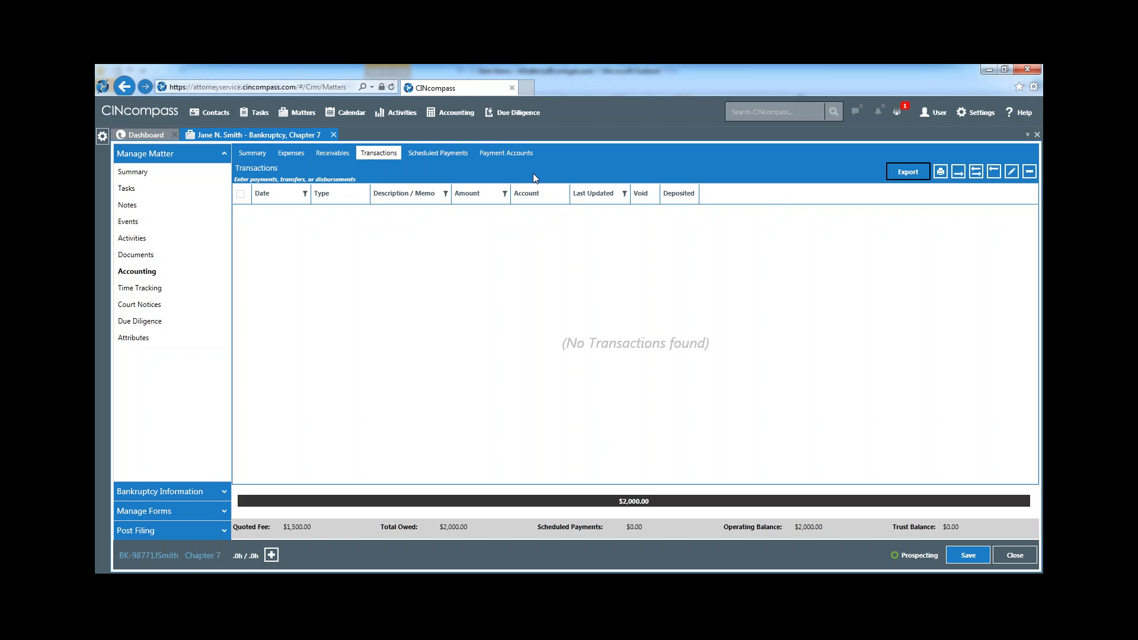
click(437, 154)
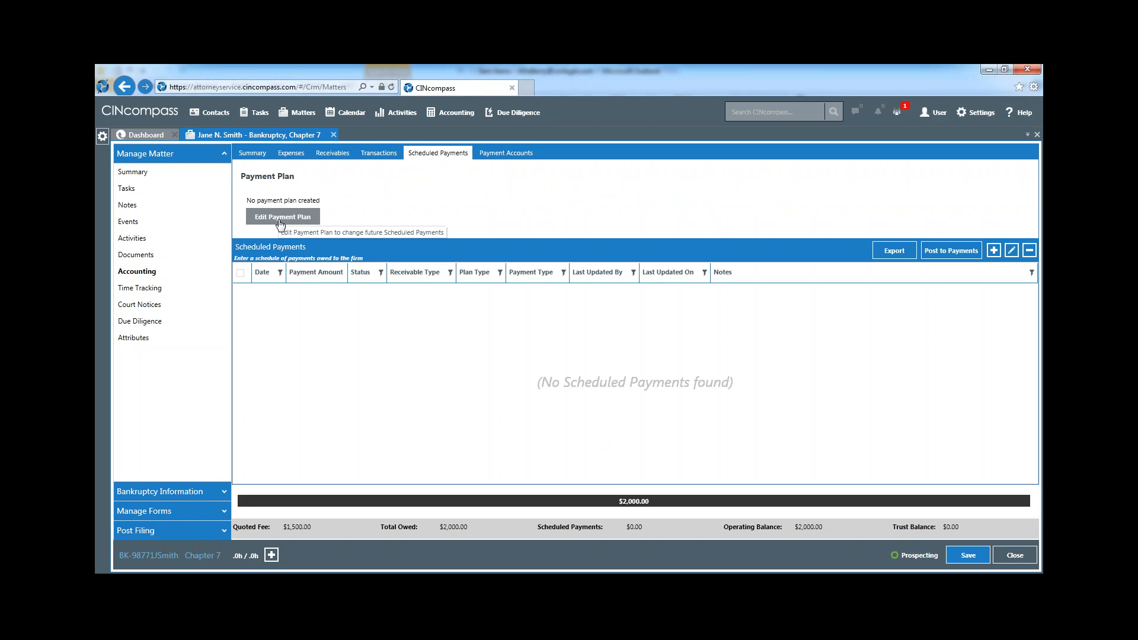
click(281, 223)
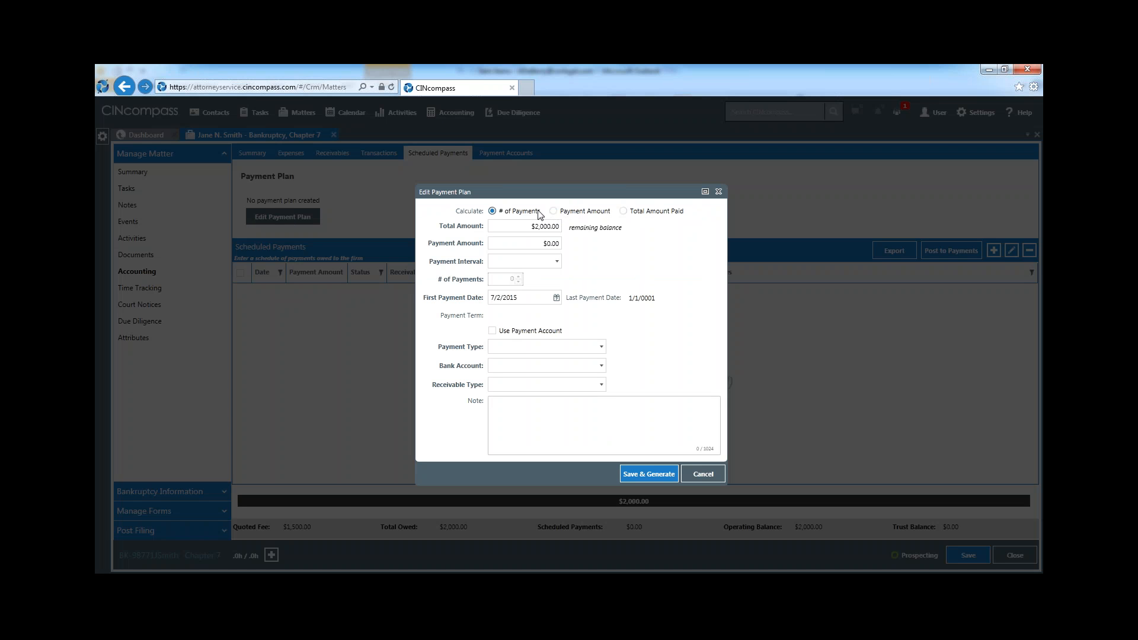
click(547, 244)
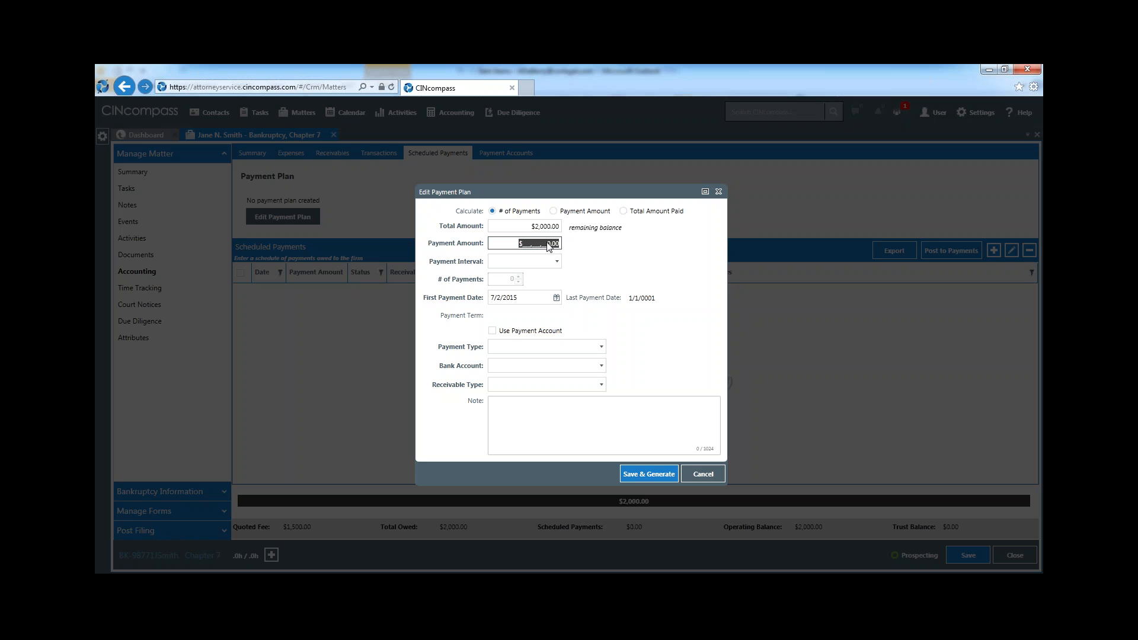
text(150)
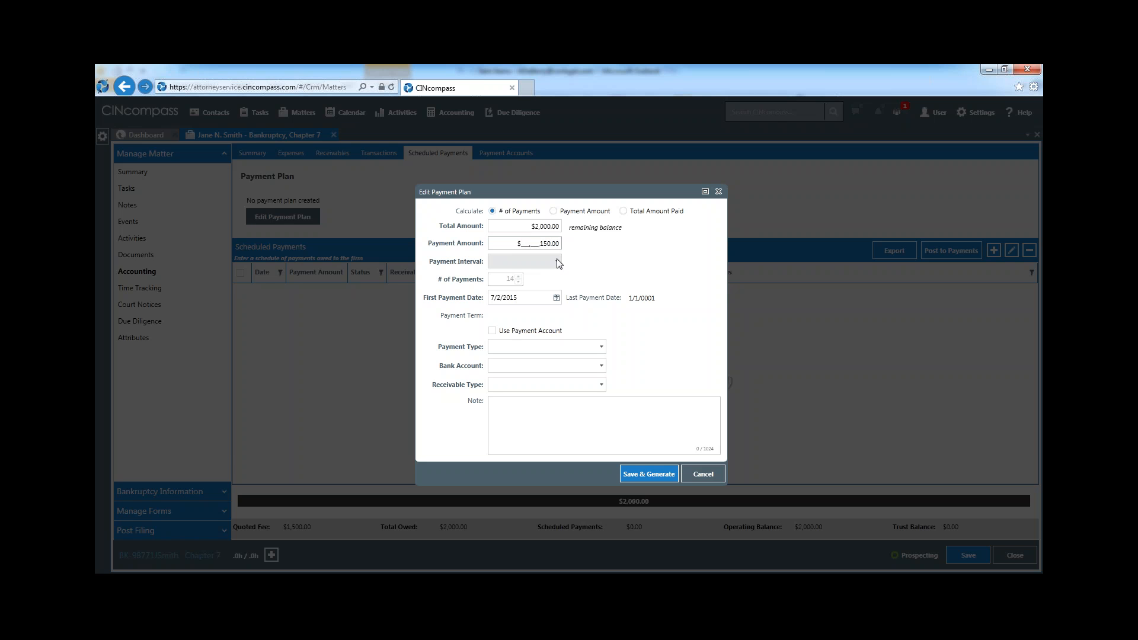
click(557, 262)
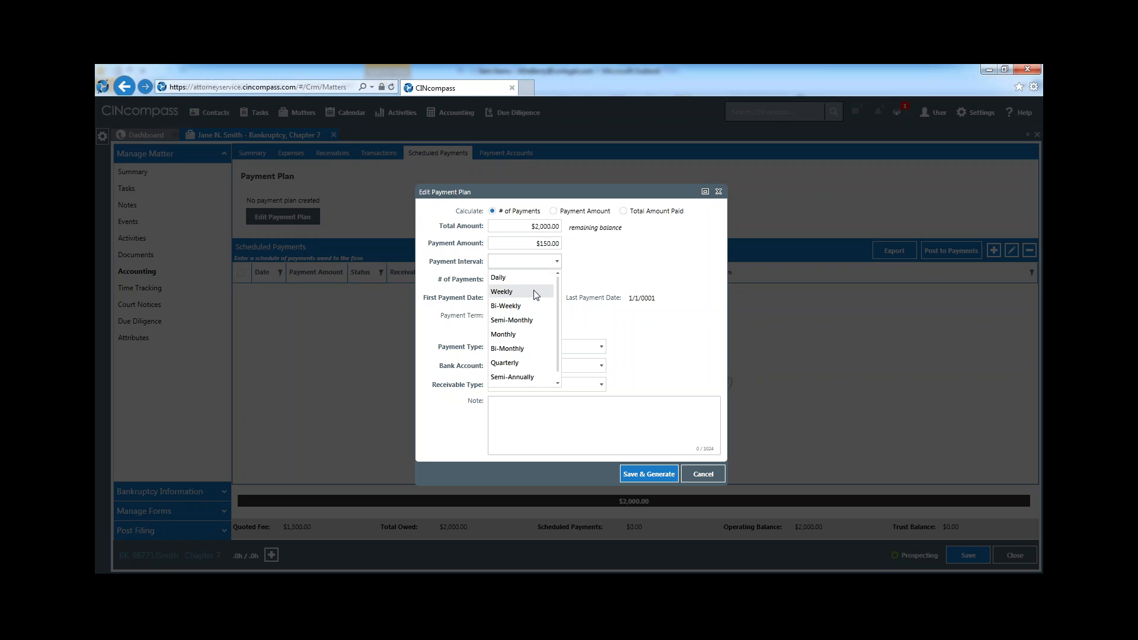
click(535, 292)
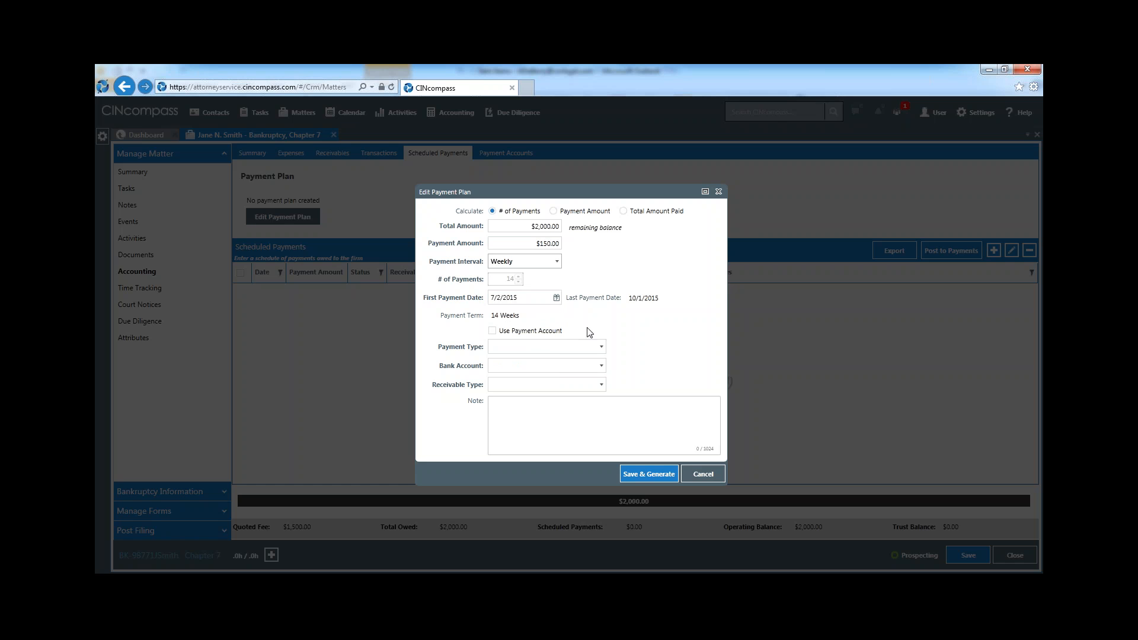
Set the plan's payment type to Other, bank account to Trust and receivable type to Attorney Fee Flat, then save and generate the scheduled payments
click(600, 348)
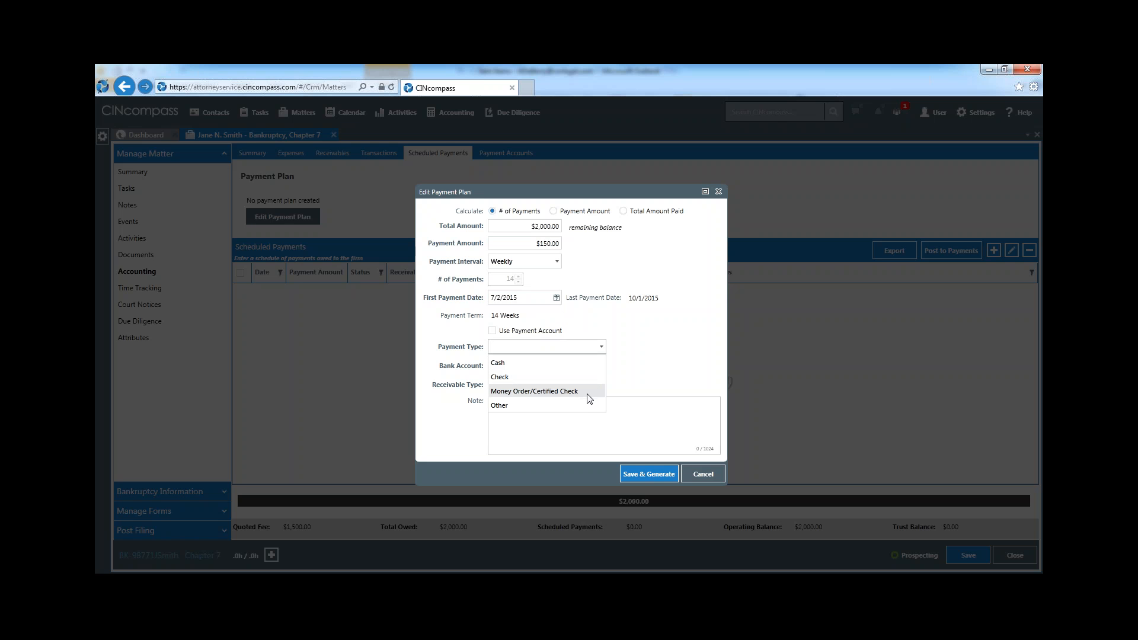
click(571, 406)
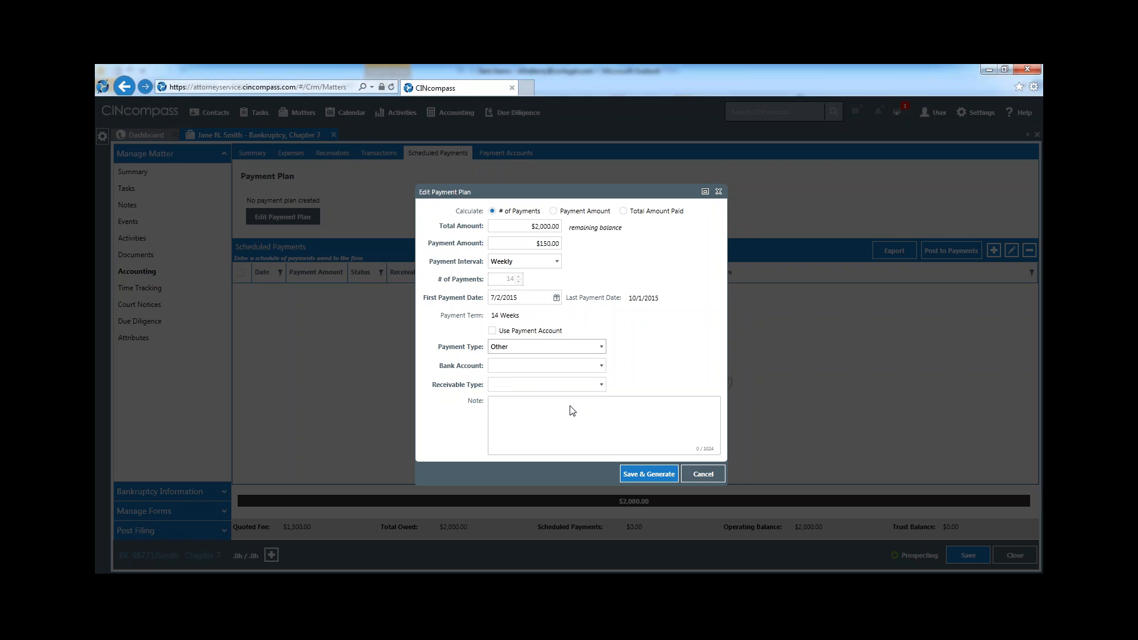
click(596, 369)
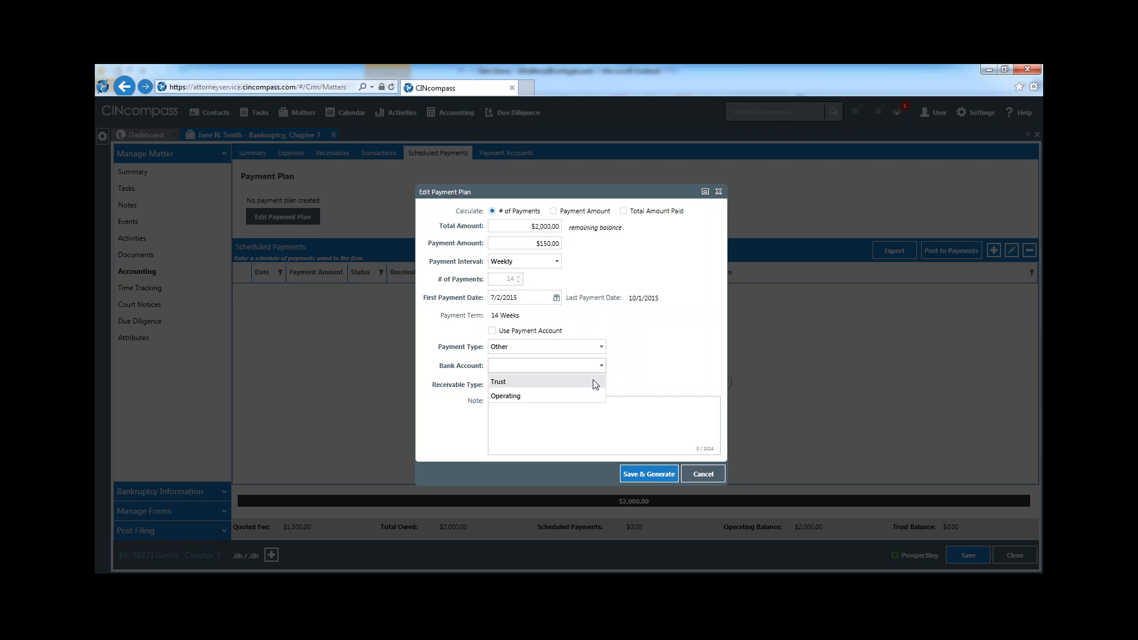
click(595, 383)
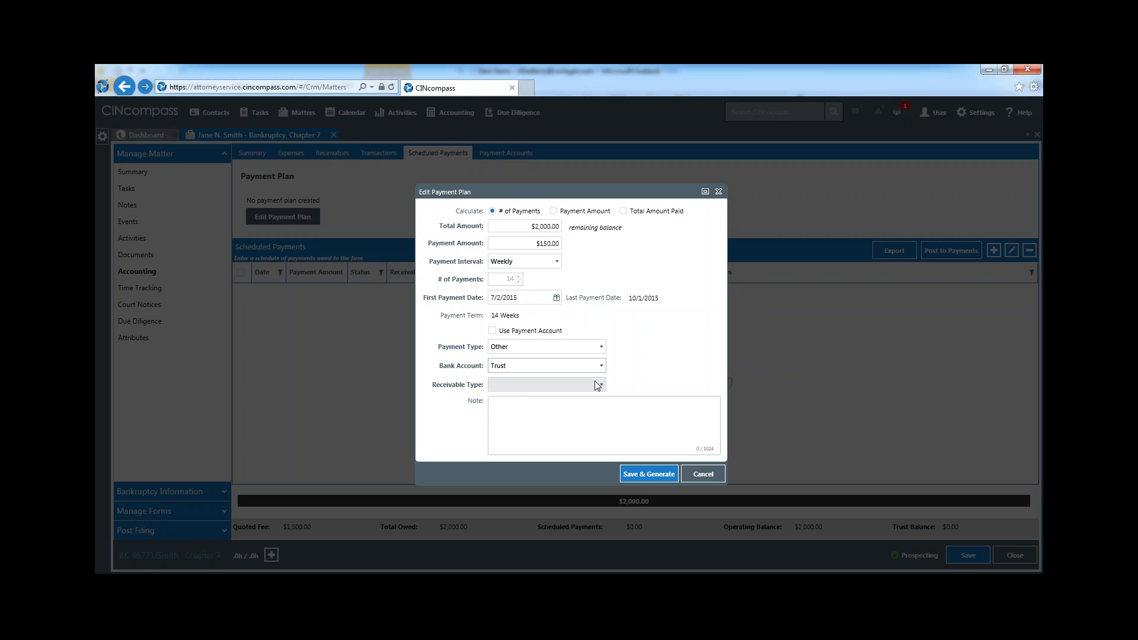
click(600, 385)
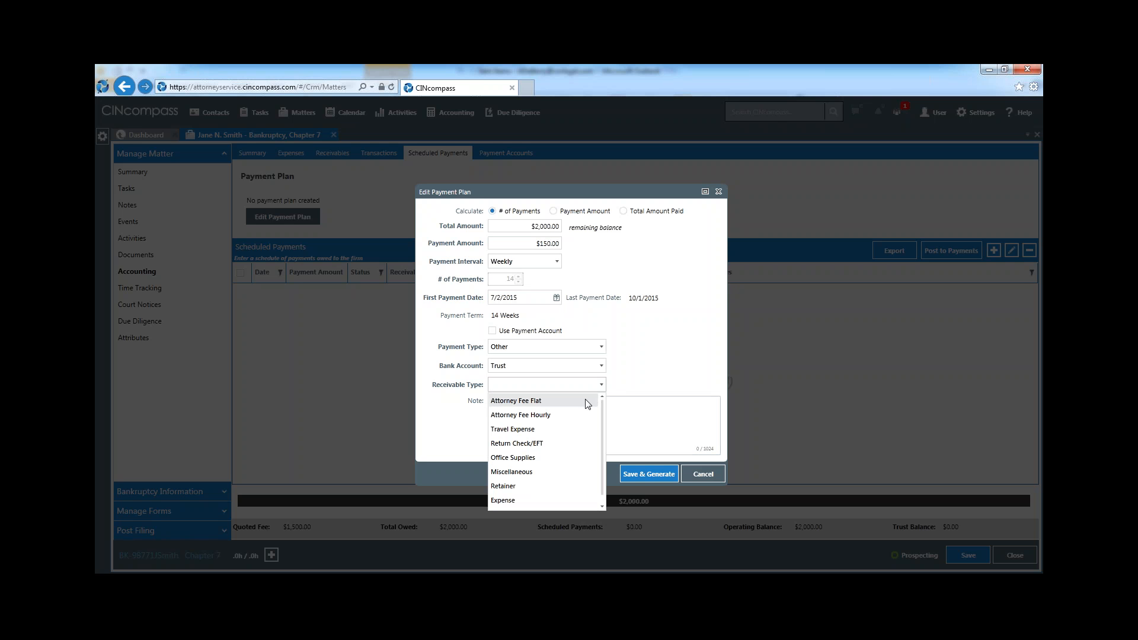
click(582, 405)
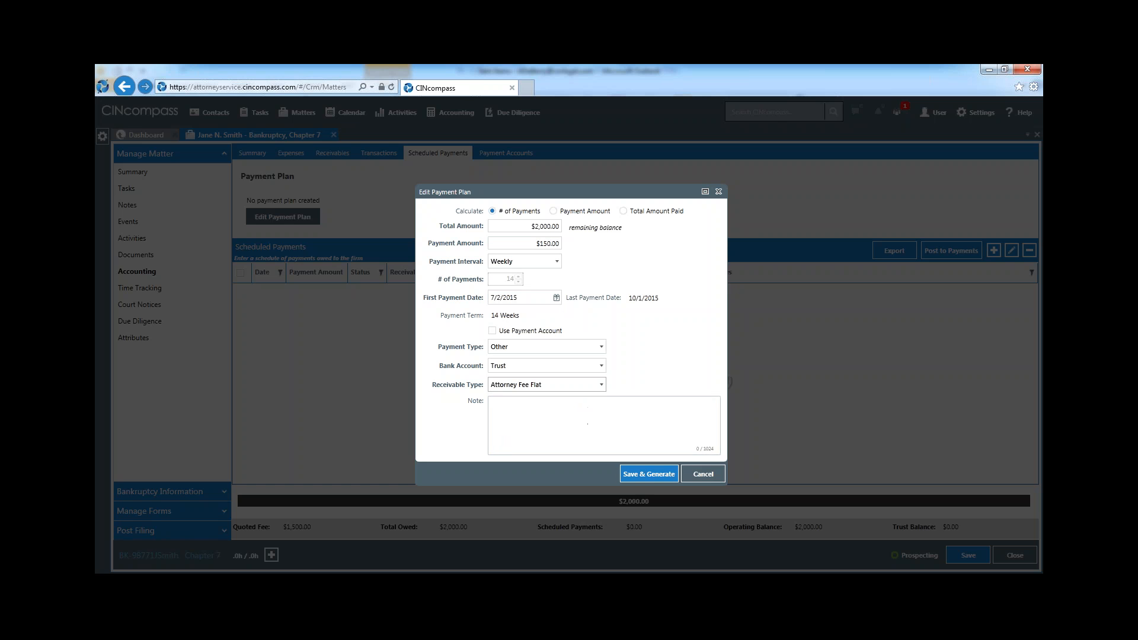
click(646, 478)
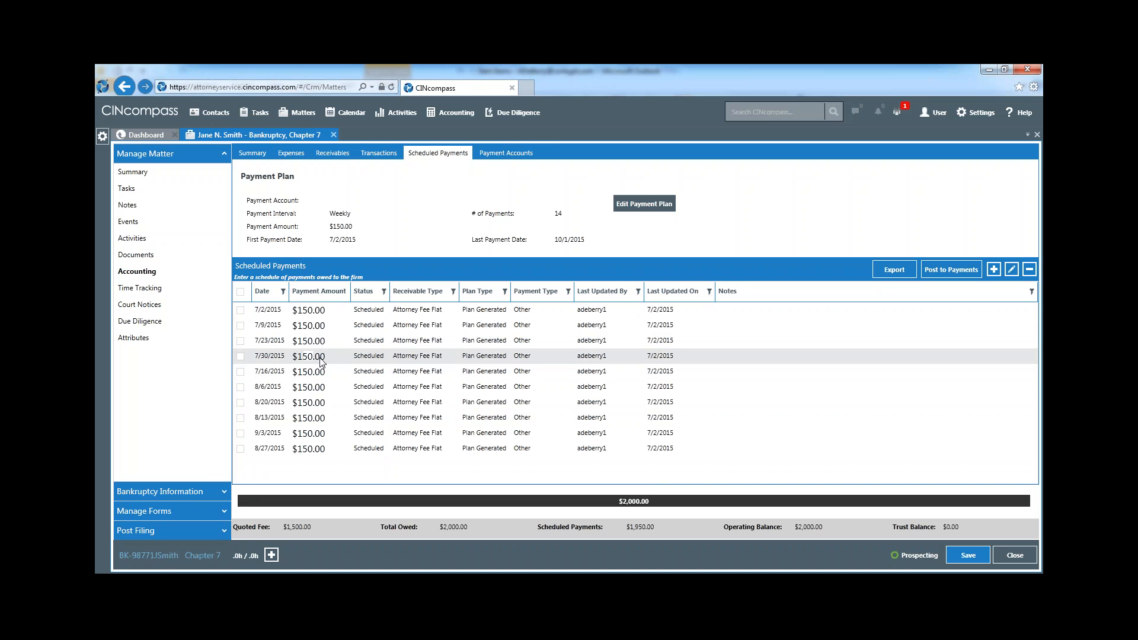
Post the scheduled payment dated 7/2/2015 to the matter's payments
click(265, 317)
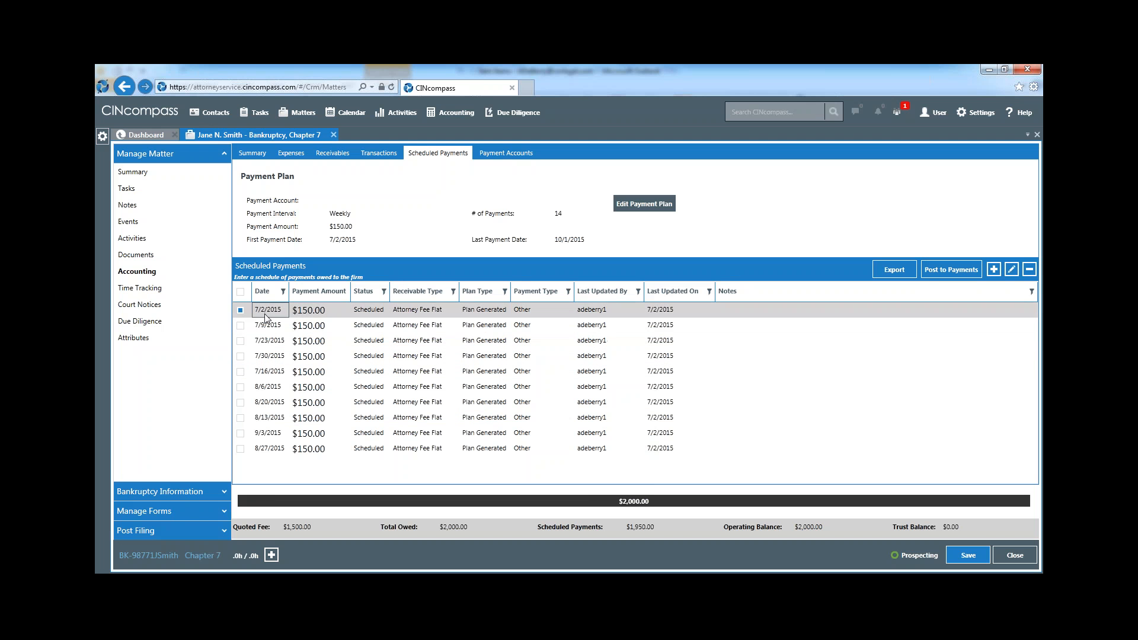
click(730, 312)
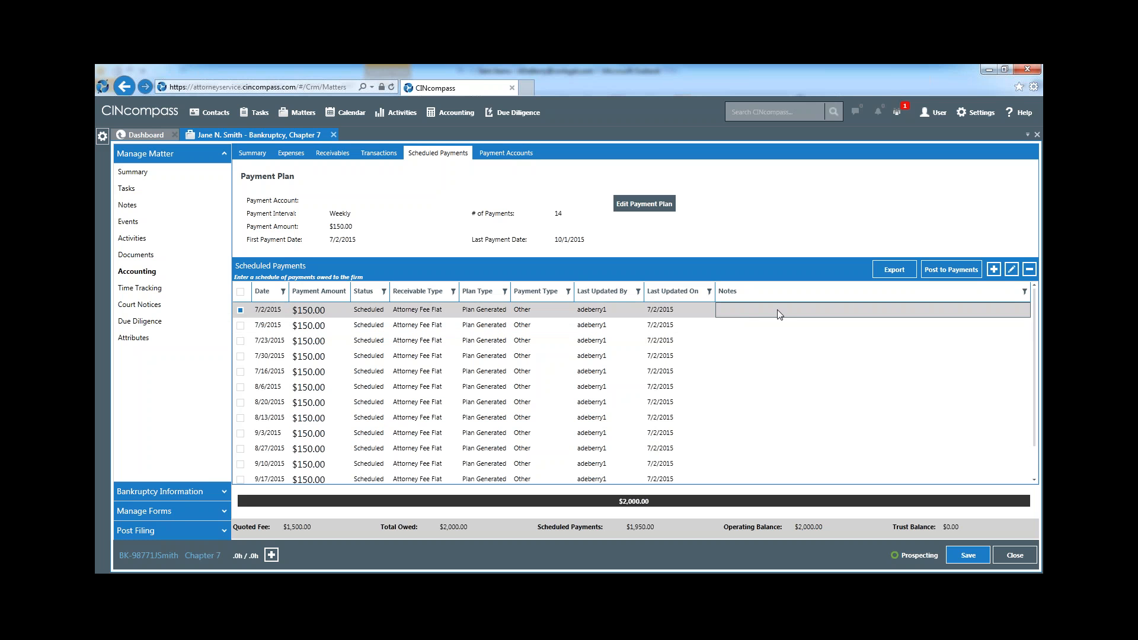
click(956, 274)
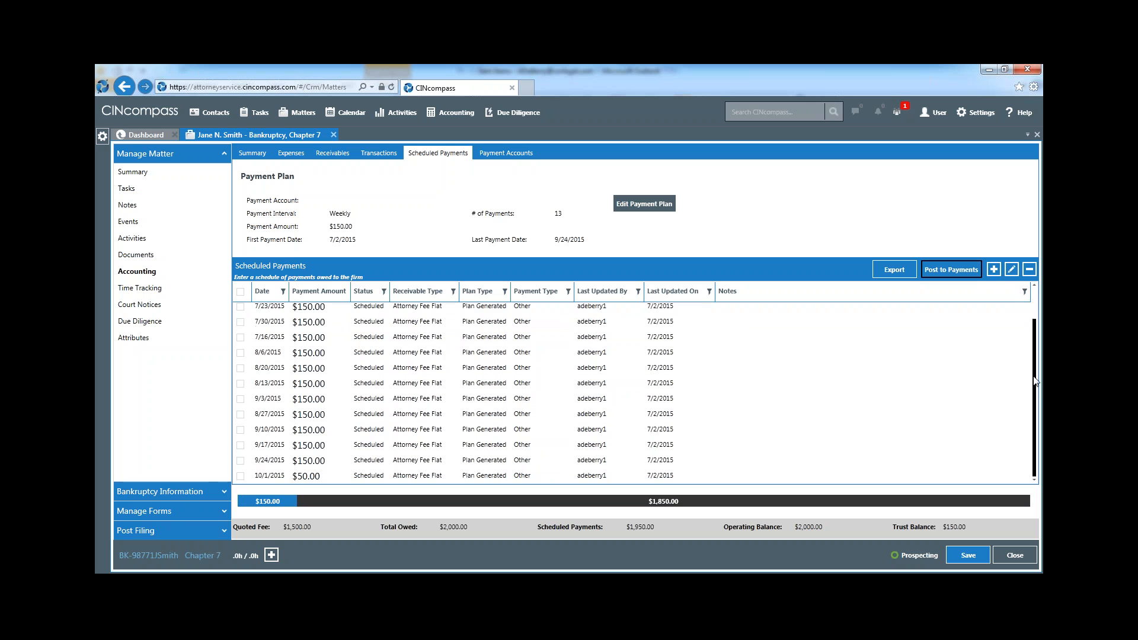
Add the 7/9, 7/16, 7/23 and 7/30/2015 scheduled payments to the selection and post them to payments
scroll(1032, 326, down, 1)
scroll(1031, 327, up, 1)
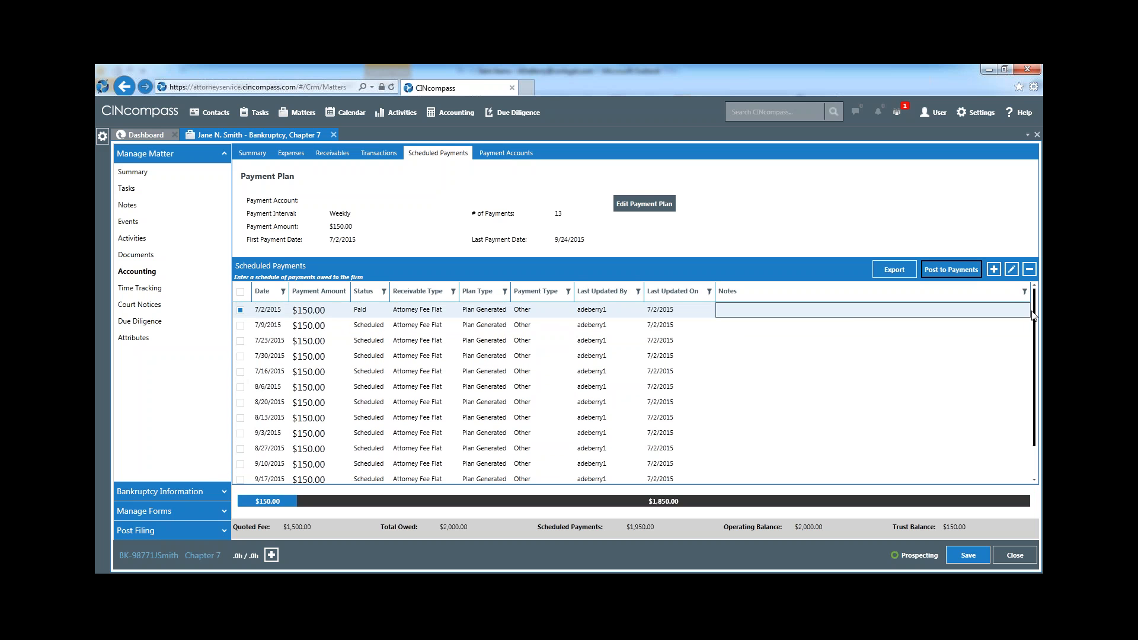
click(240, 326)
click(241, 341)
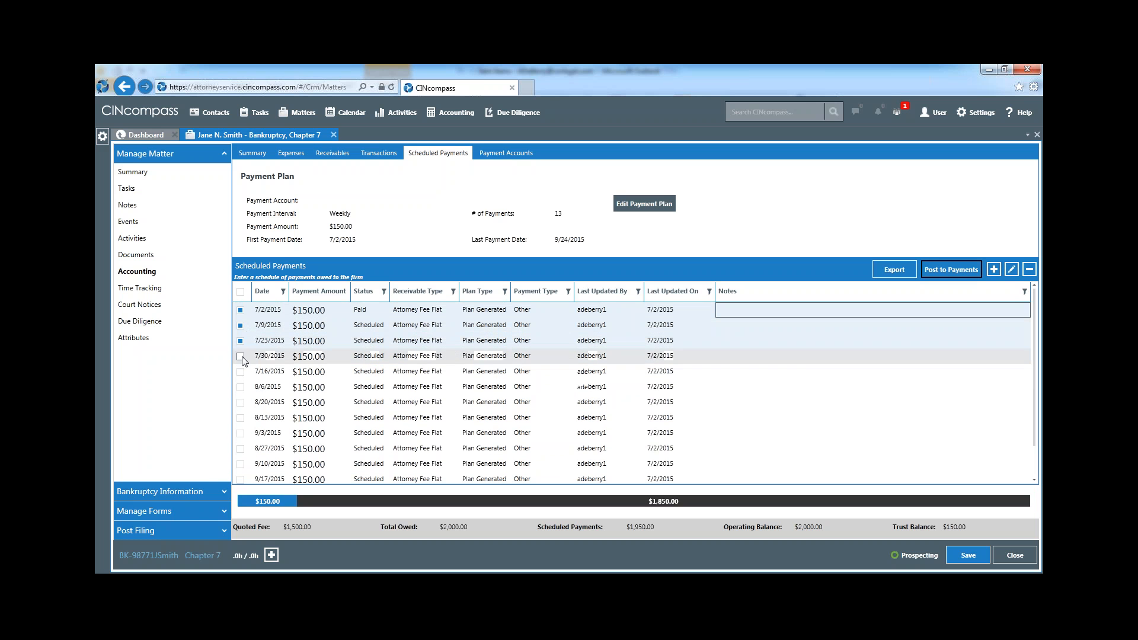
click(241, 357)
click(241, 372)
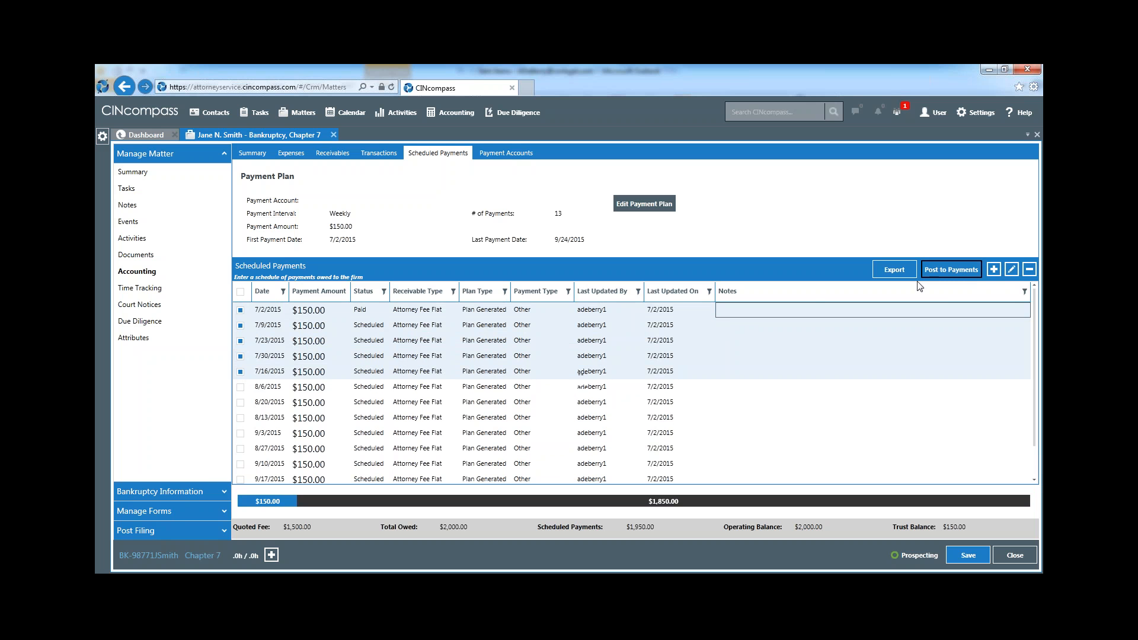
click(951, 270)
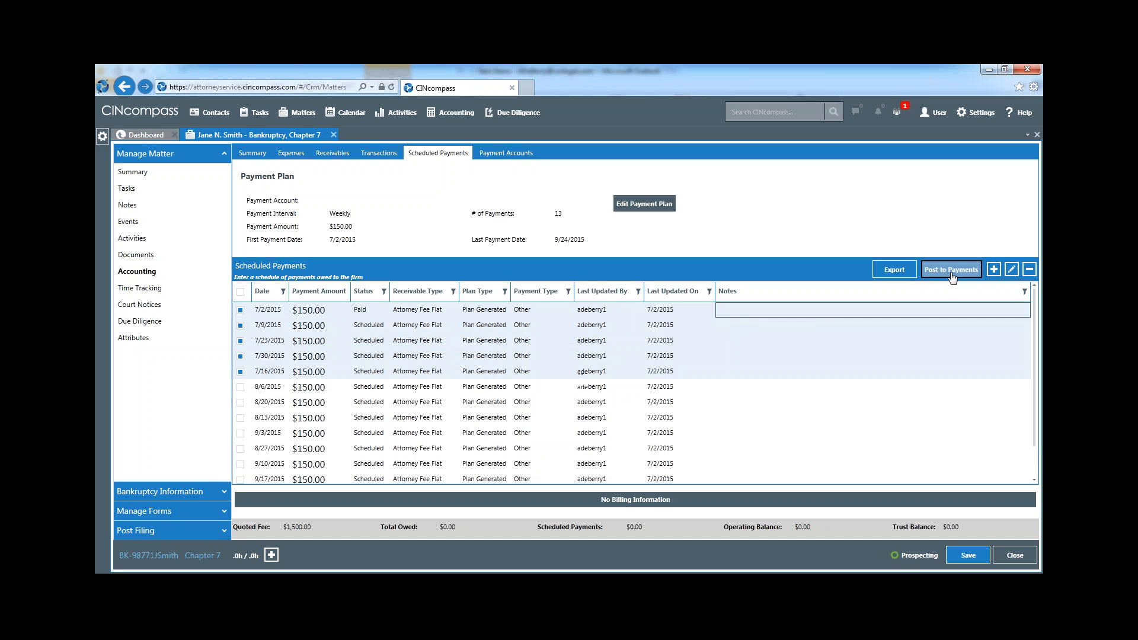
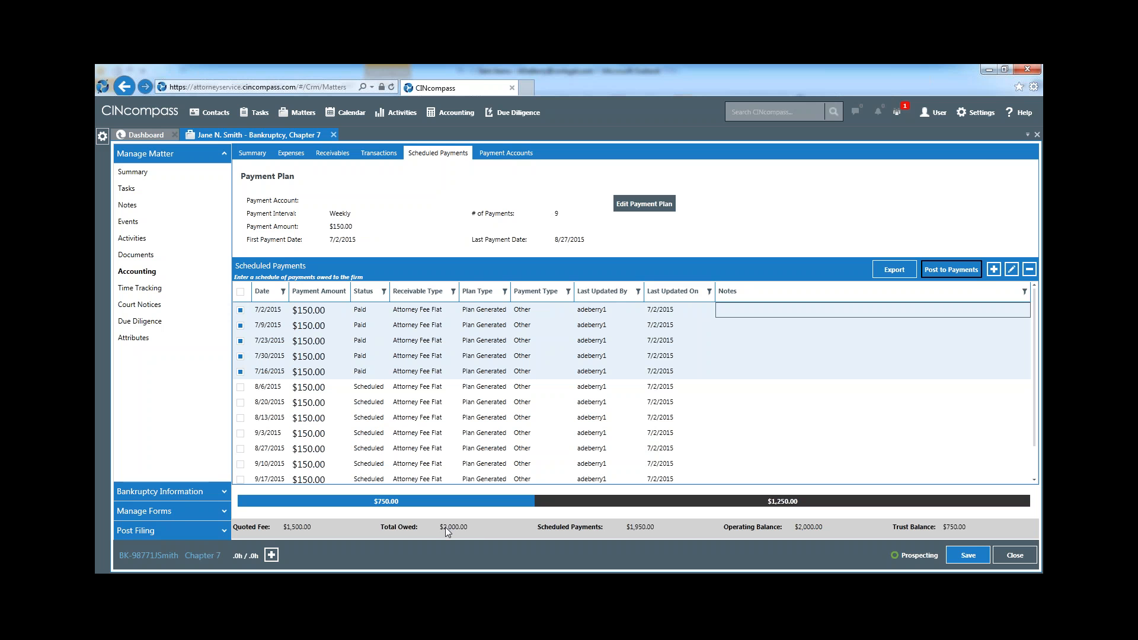
Review the payment type options for a new payment account on the matter, then dismiss the form without saving
click(501, 155)
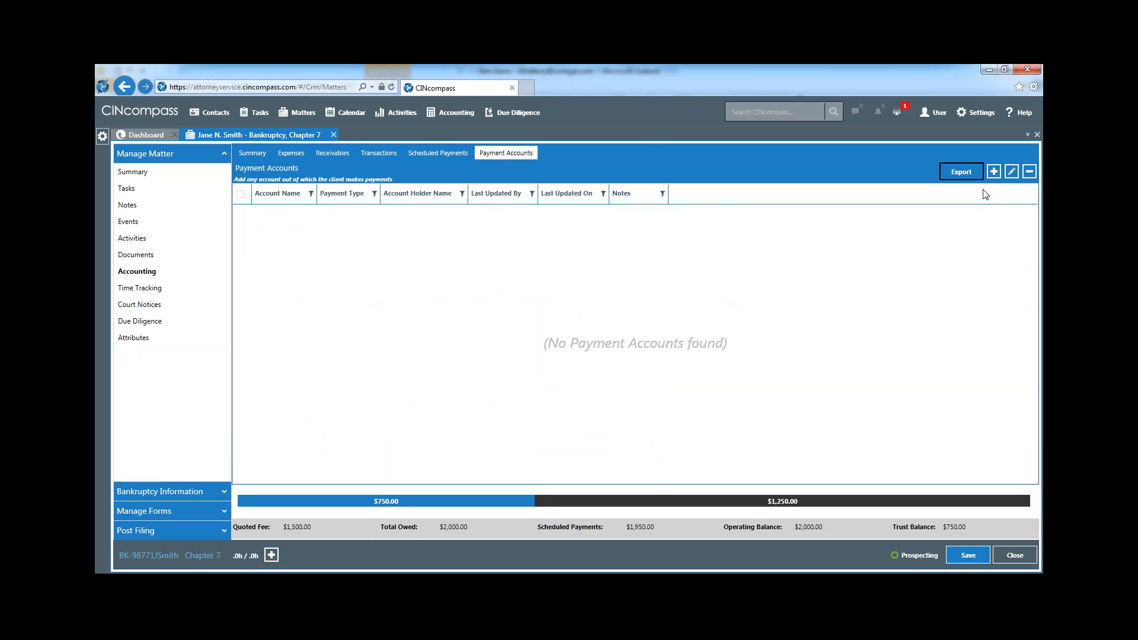
click(994, 172)
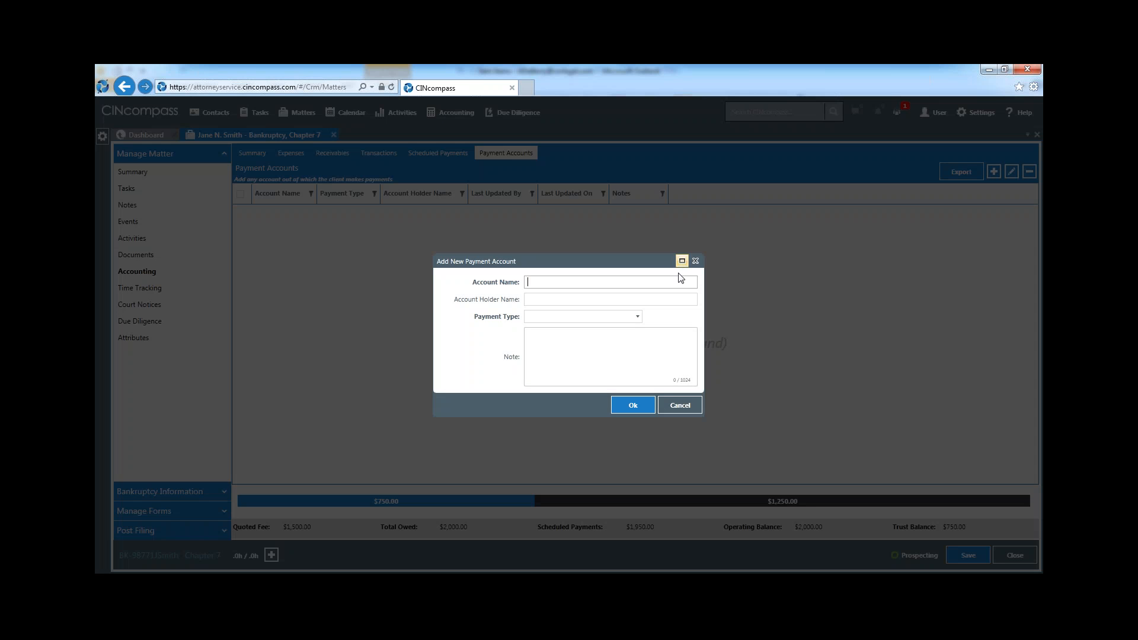
click(636, 318)
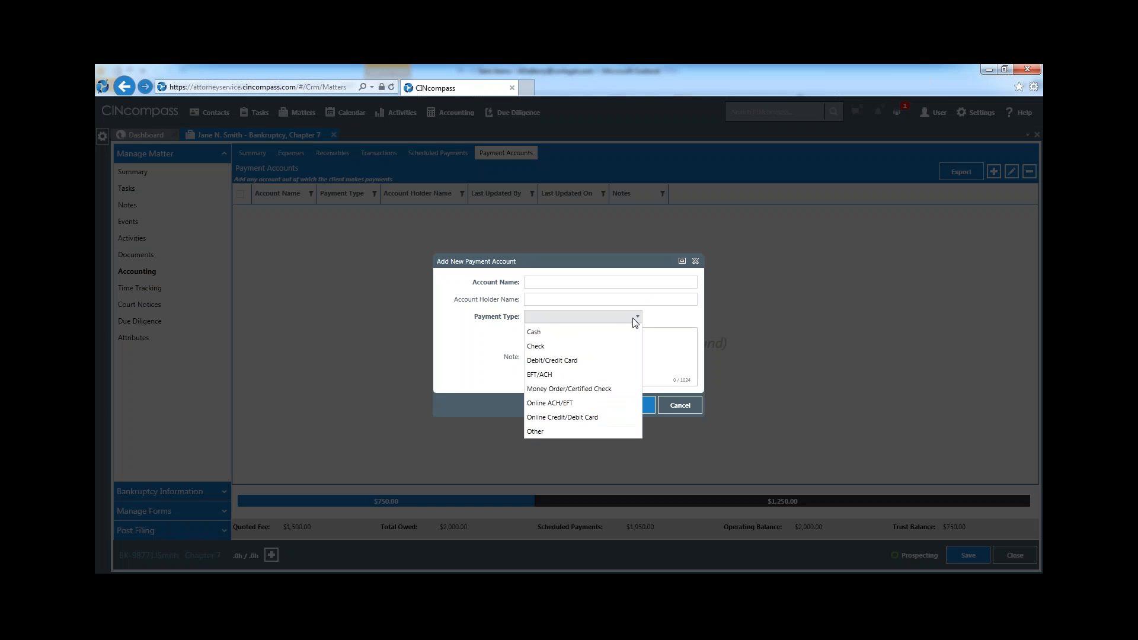
click(635, 318)
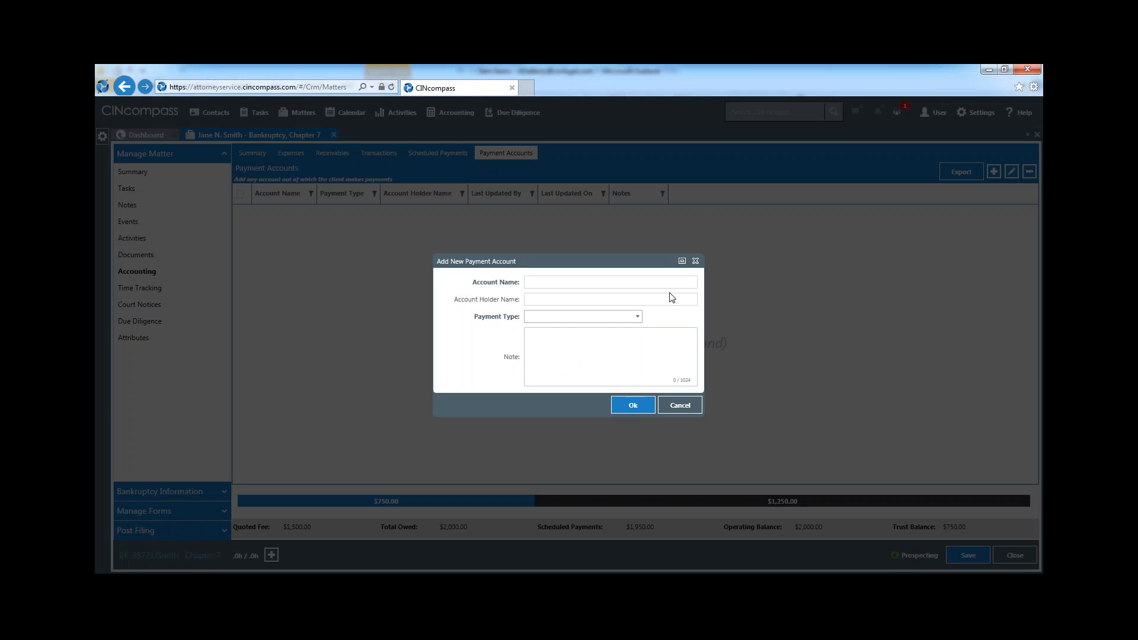
click(695, 260)
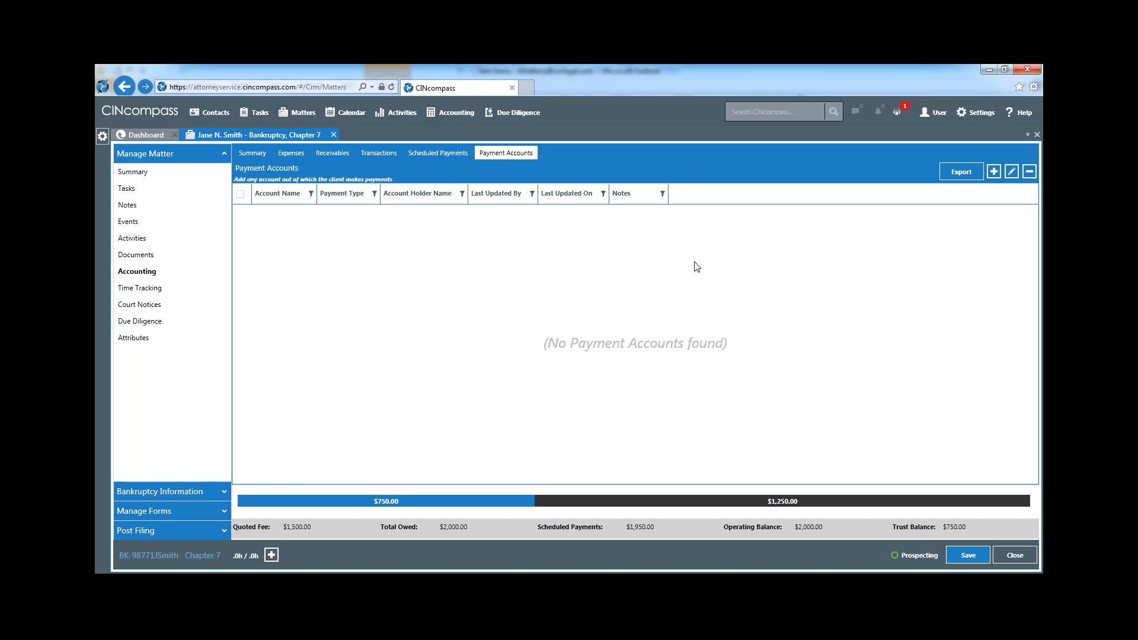
Review the matter's accounting summary, then open the firm-wide accounting summary
click(253, 154)
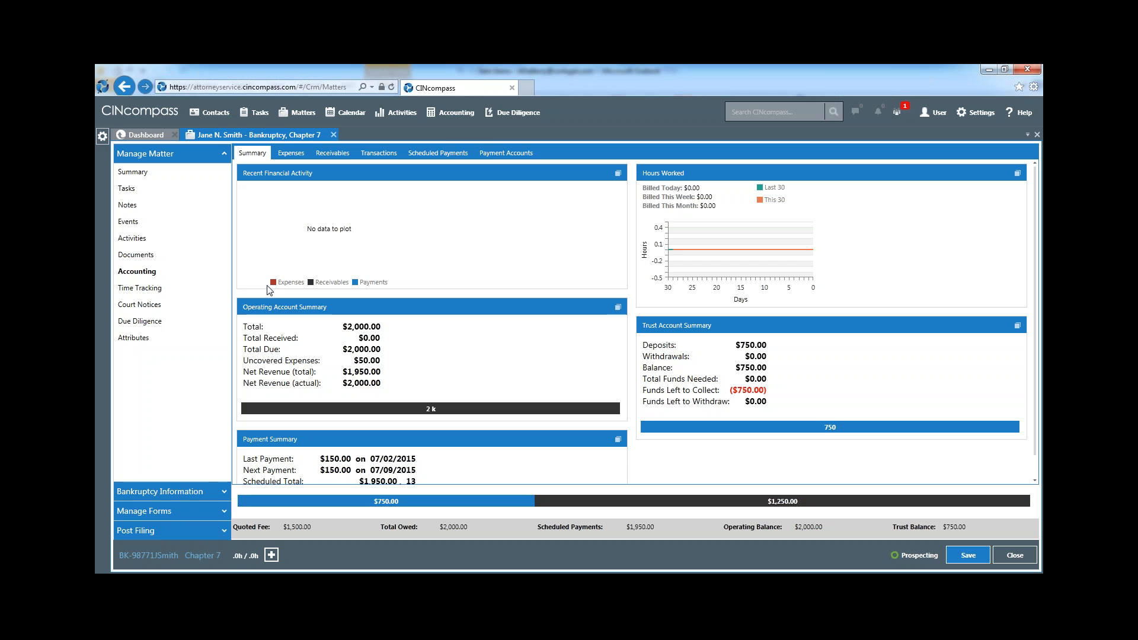
click(454, 114)
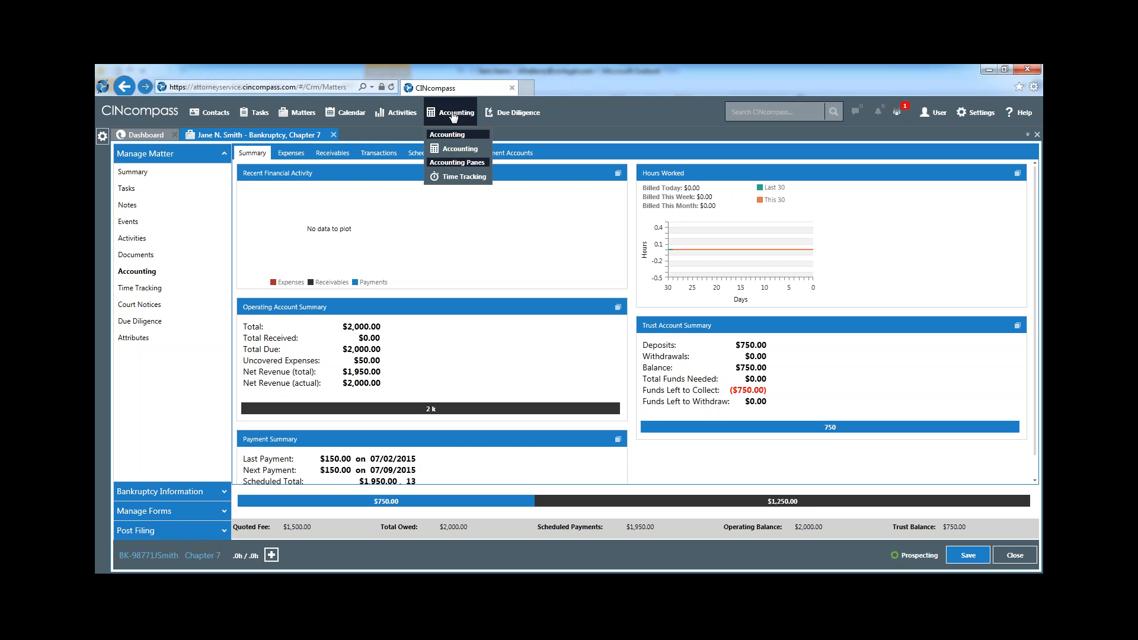
click(448, 149)
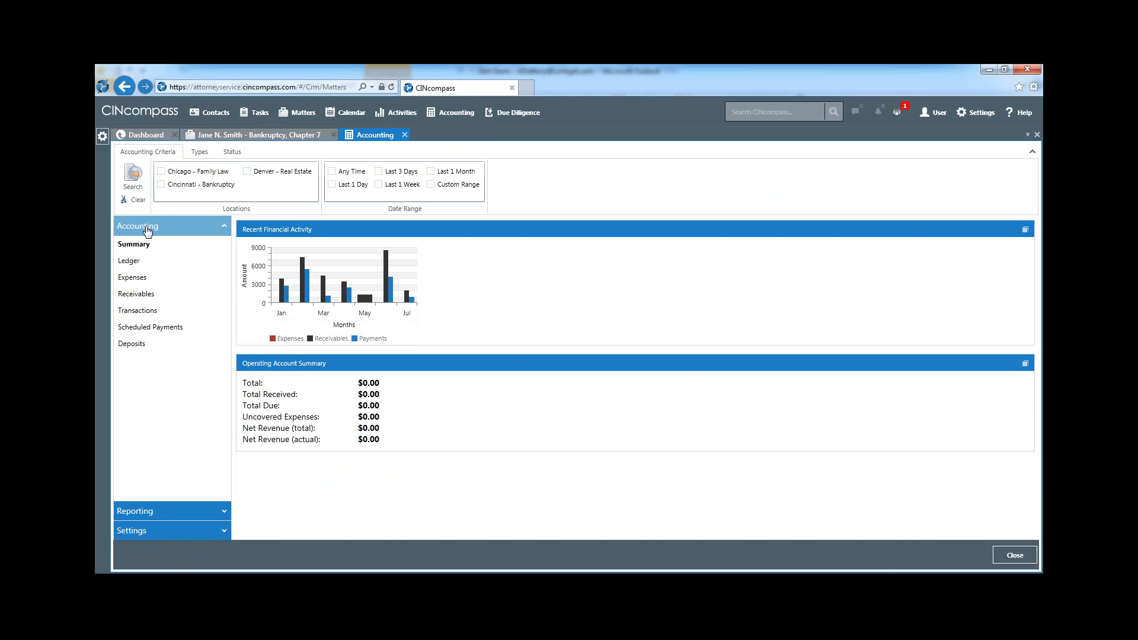
Show the firm's ledger for the Trust bank account
click(142, 261)
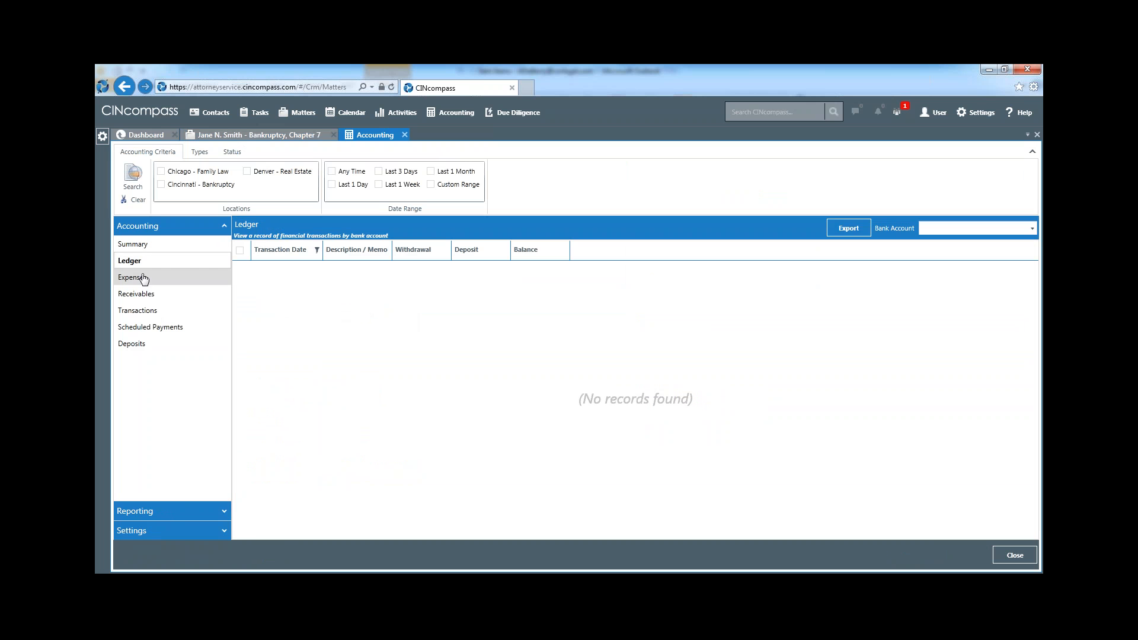
click(1004, 228)
click(975, 245)
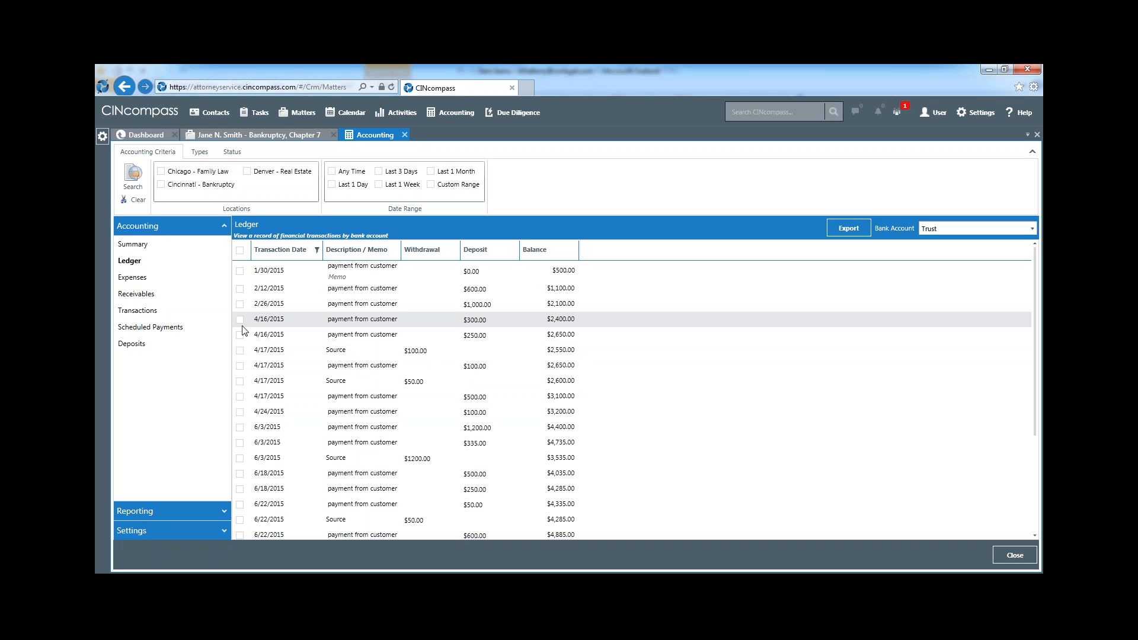
Look through the firm-wide expenses and receivables, then open the list of transactions
click(160, 279)
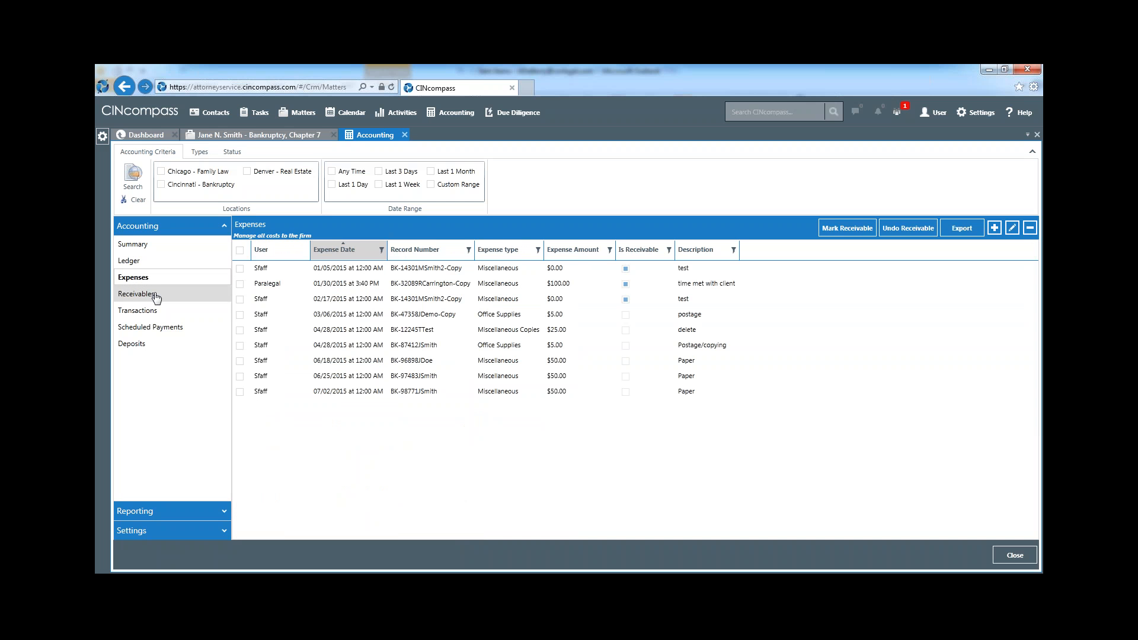
click(155, 295)
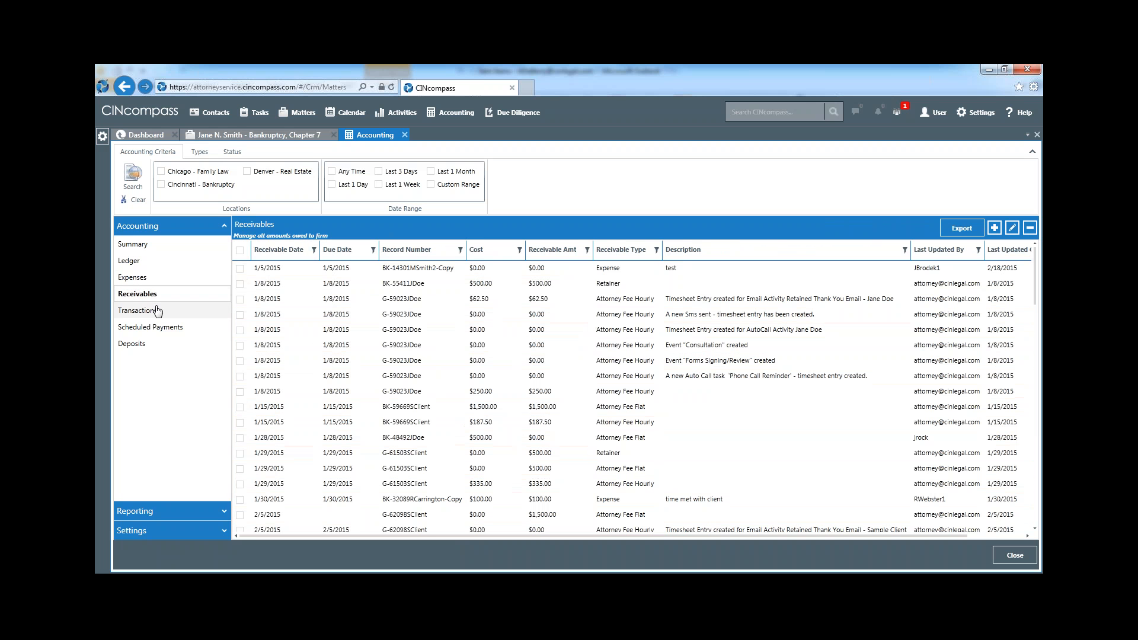
click(158, 315)
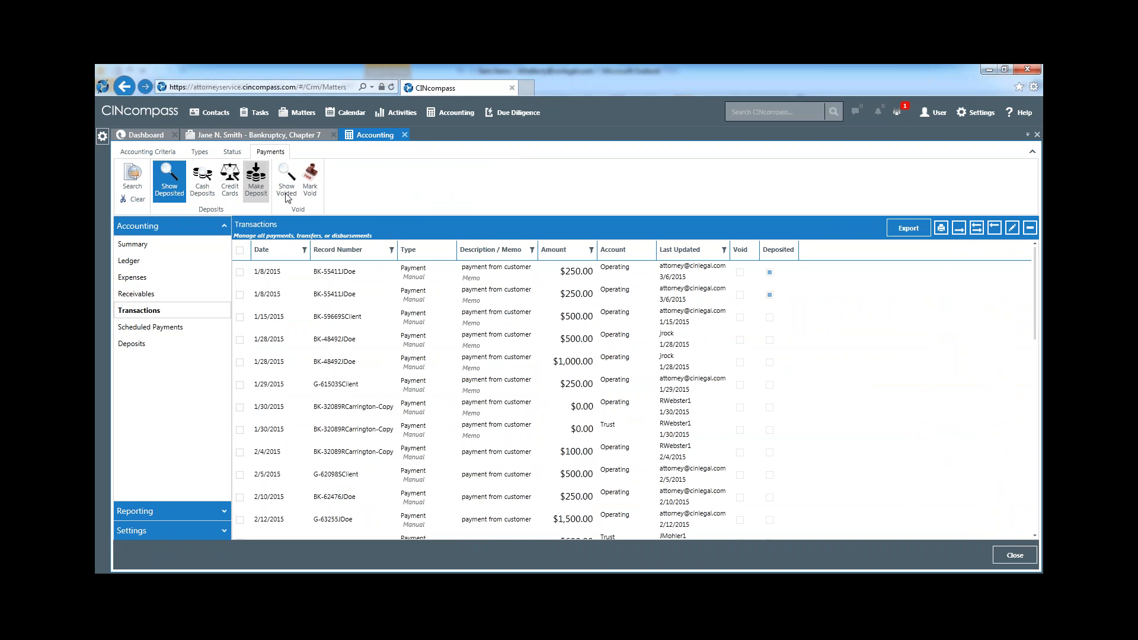
Try to void the first $250.00 payment dated 1/8/2015 in the transactions list
click(328, 274)
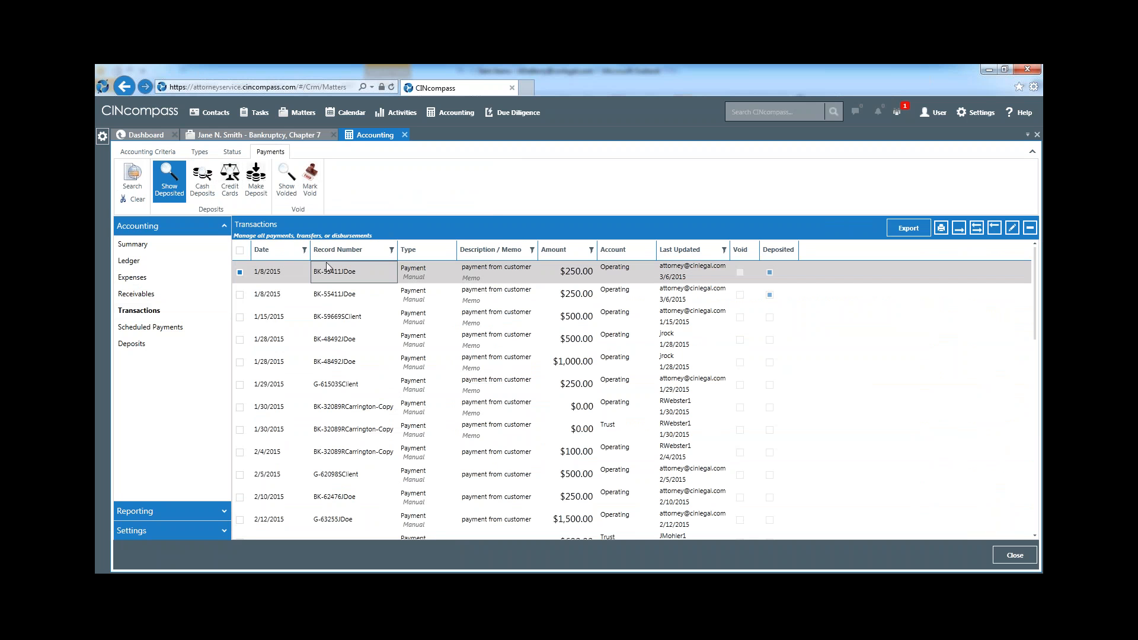
click(310, 174)
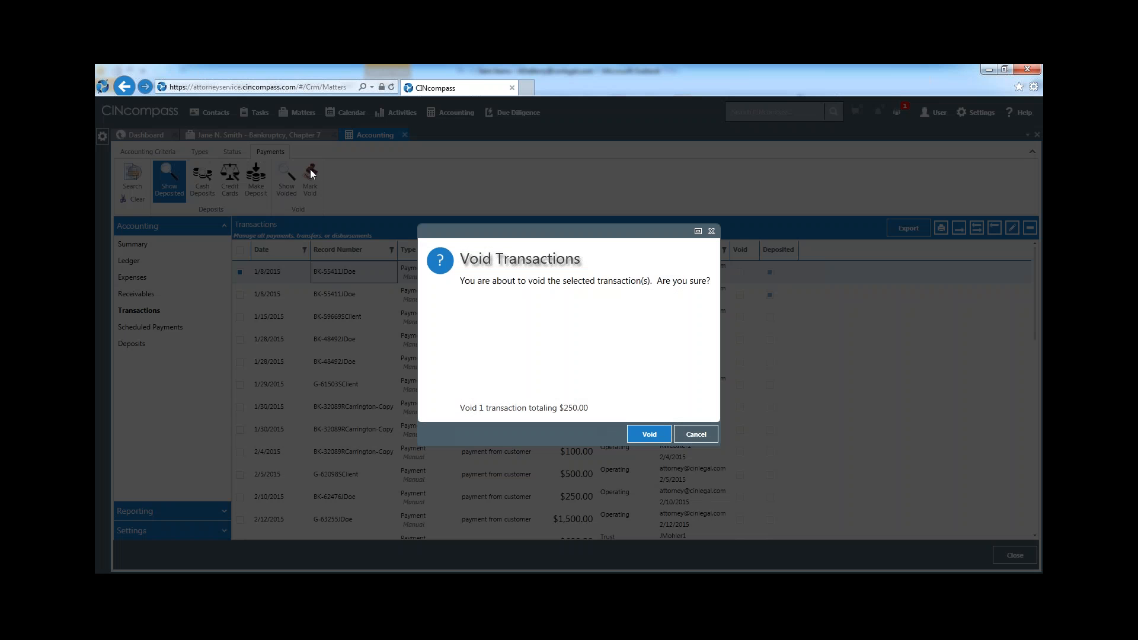
click(649, 434)
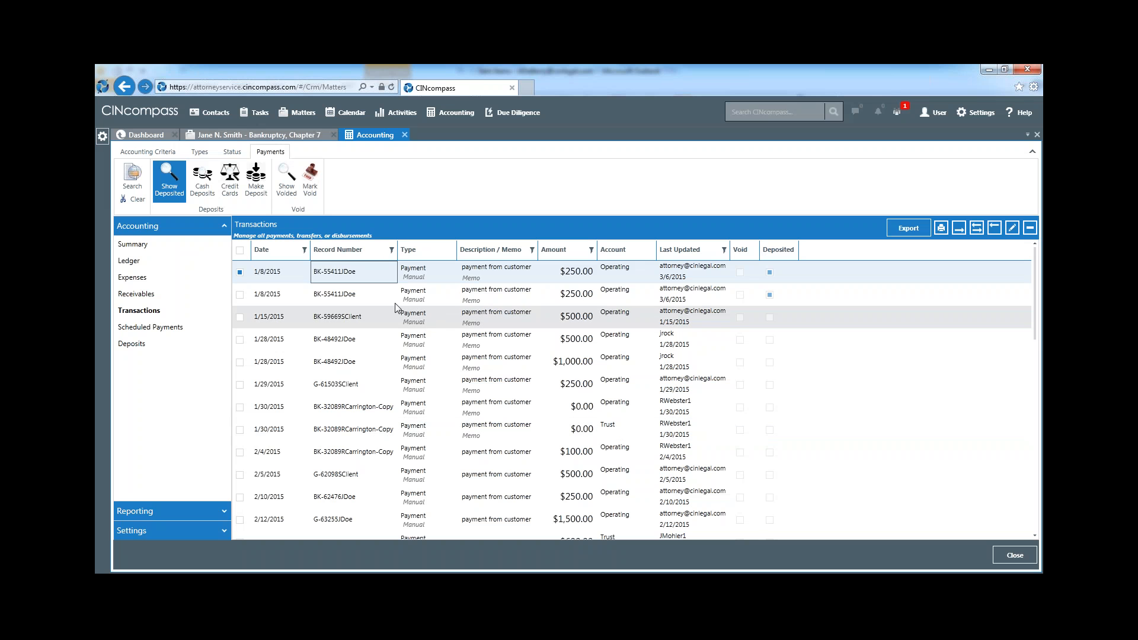
Make a deposit of the $500.00 Operating payment from 1/15/2015, dated 7/2/2015
click(354, 322)
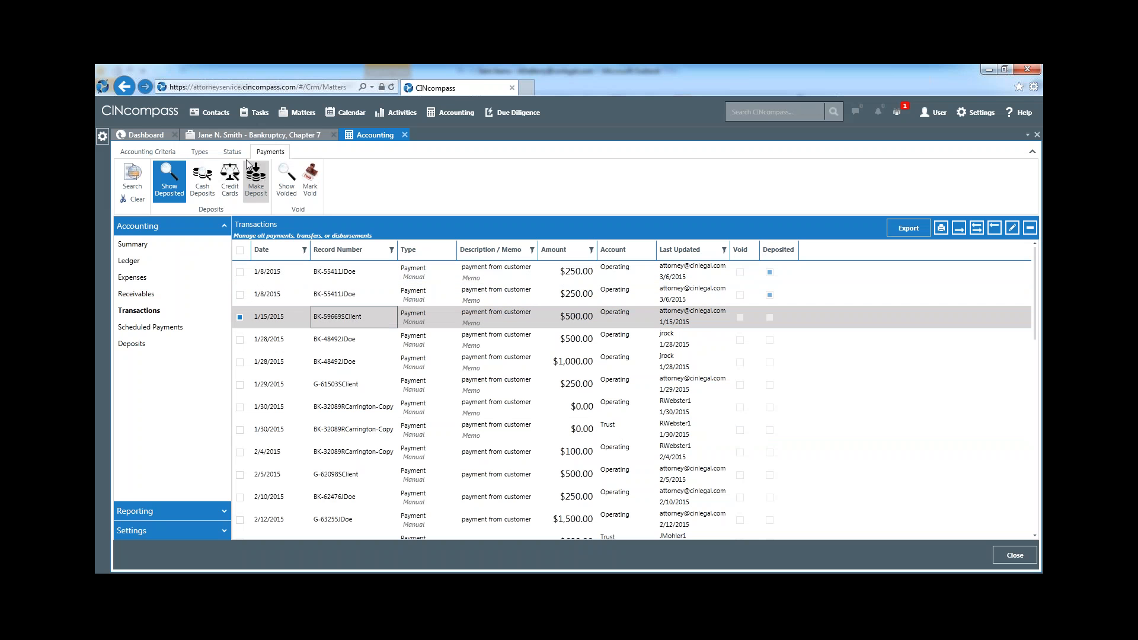
click(256, 176)
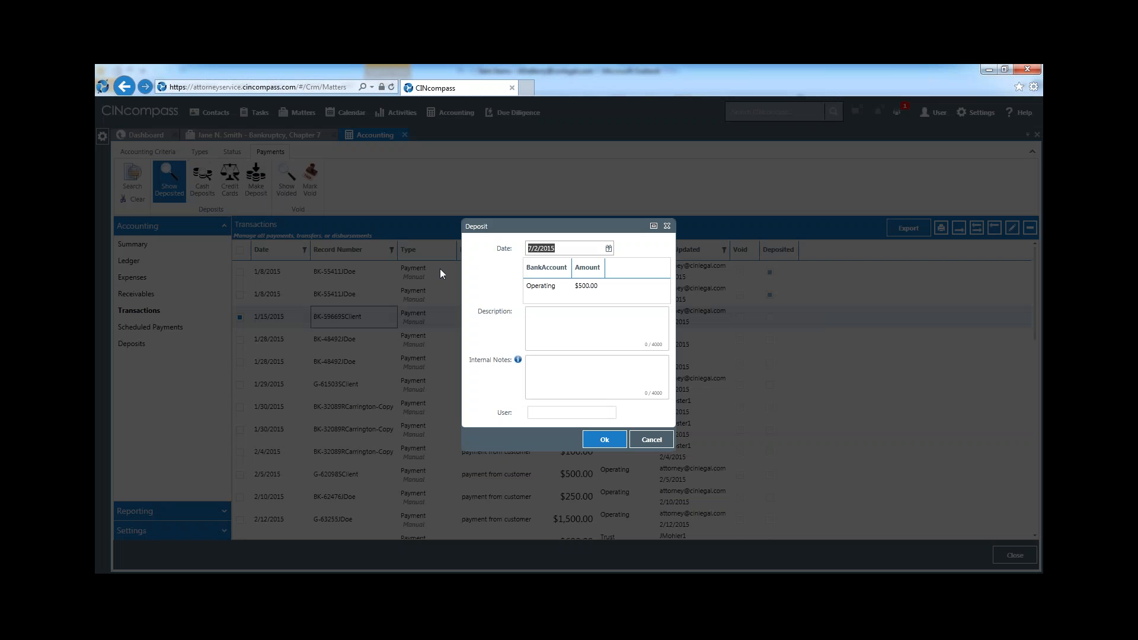
click(602, 438)
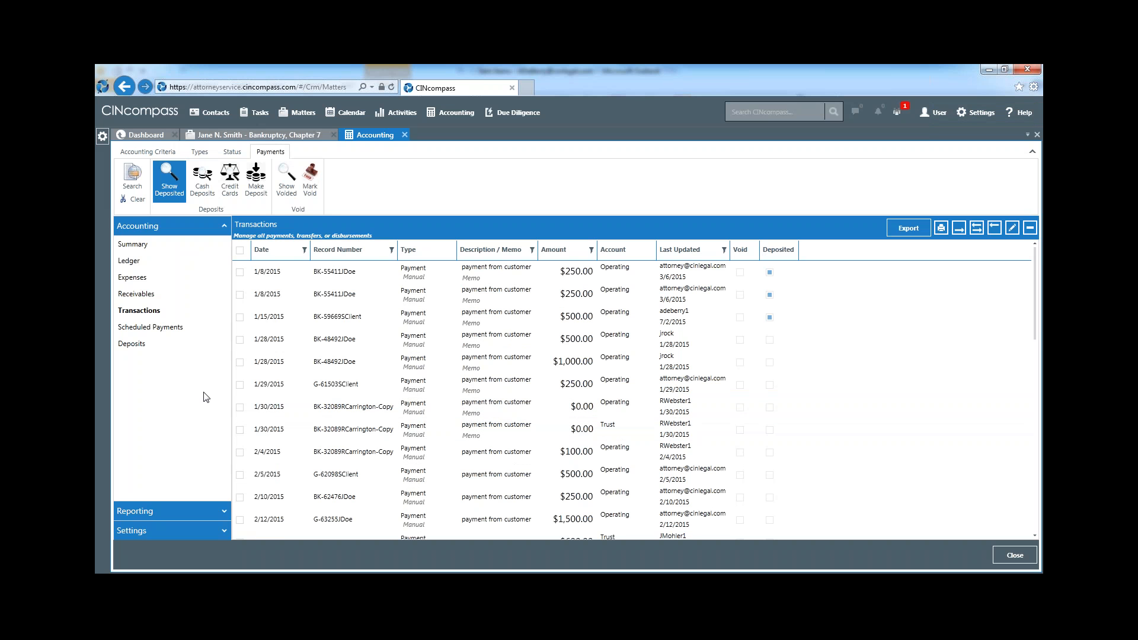
View the firm-wide scheduled payments and the deposits made to the firm's bank accounts
click(183, 328)
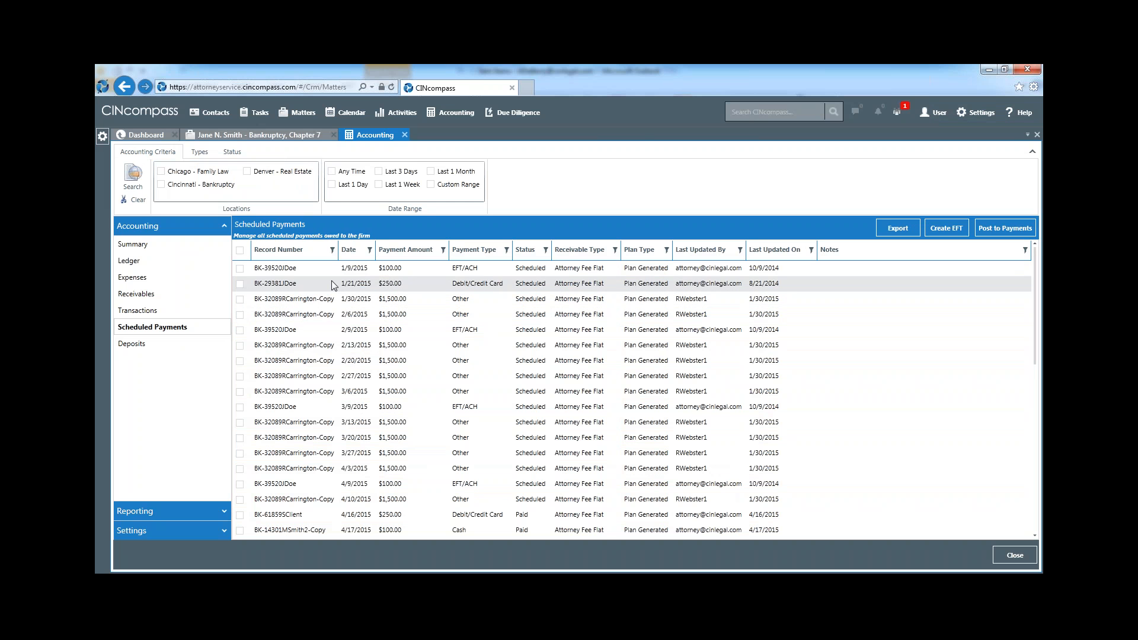
click(148, 348)
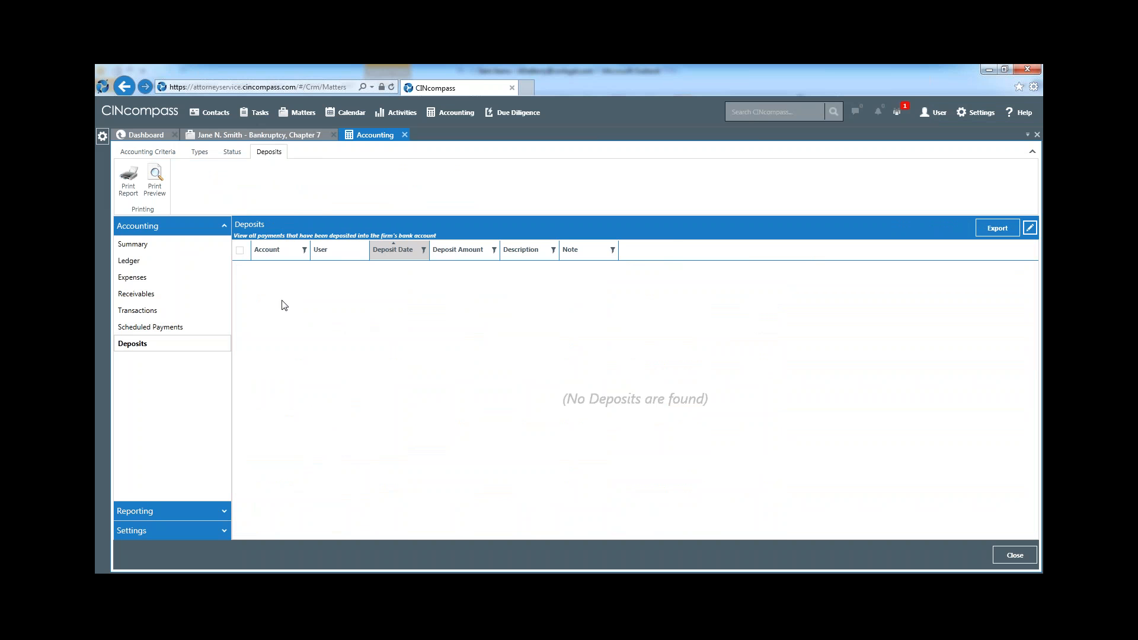
Group the Matters with Trust Balances report by Trust Balance and expand the $0.00, $50.00 and $300.00 groups
click(158, 514)
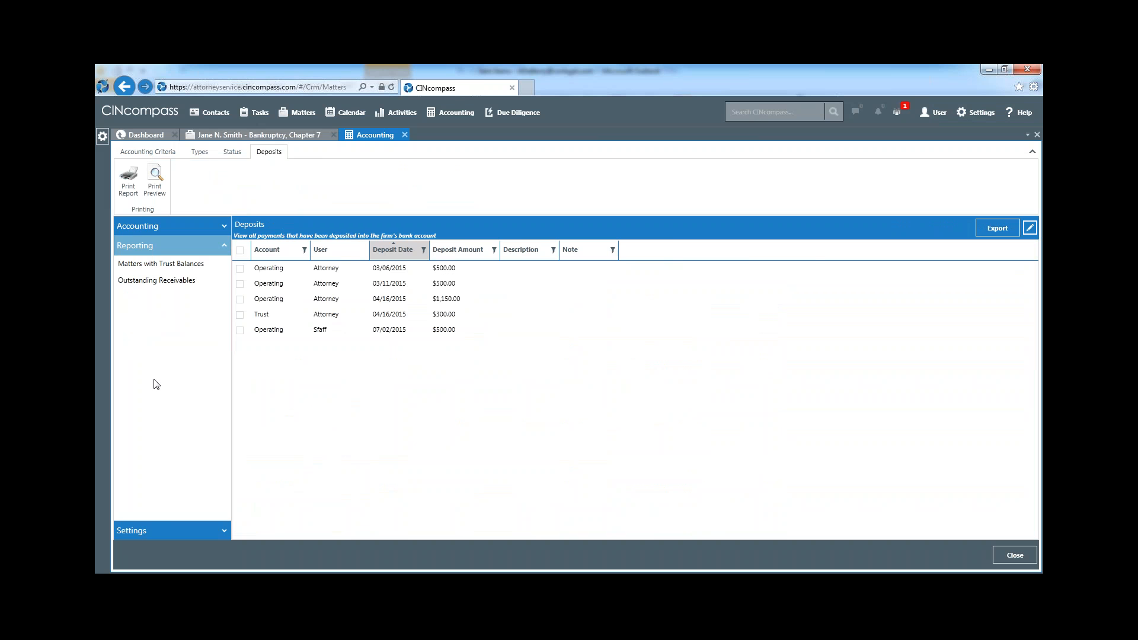
click(179, 265)
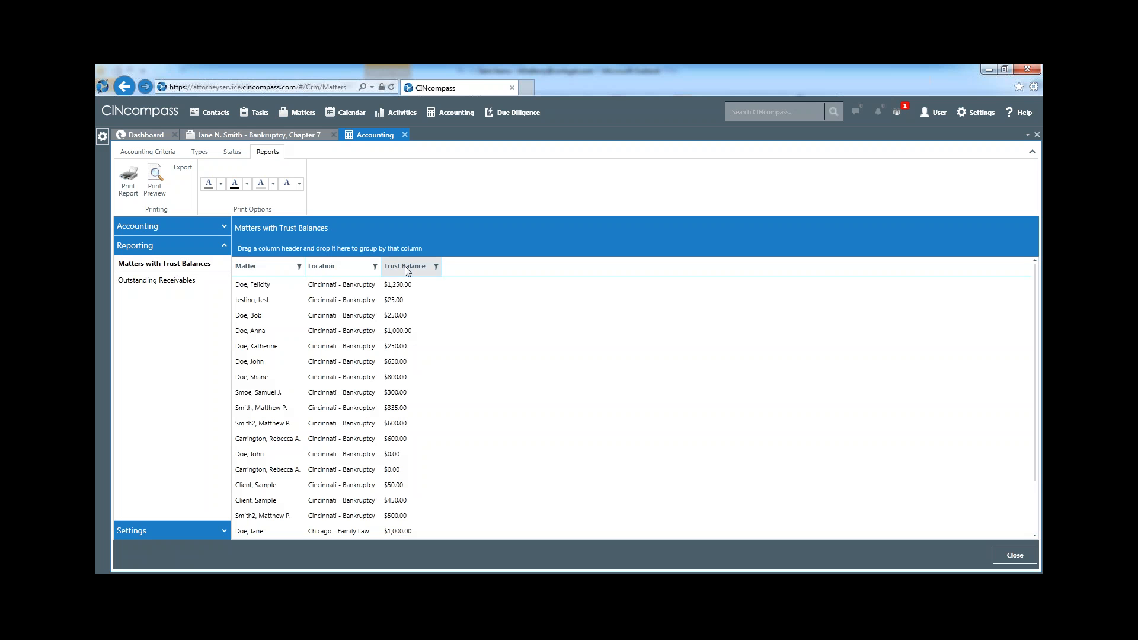
drag(406, 271, 261, 248)
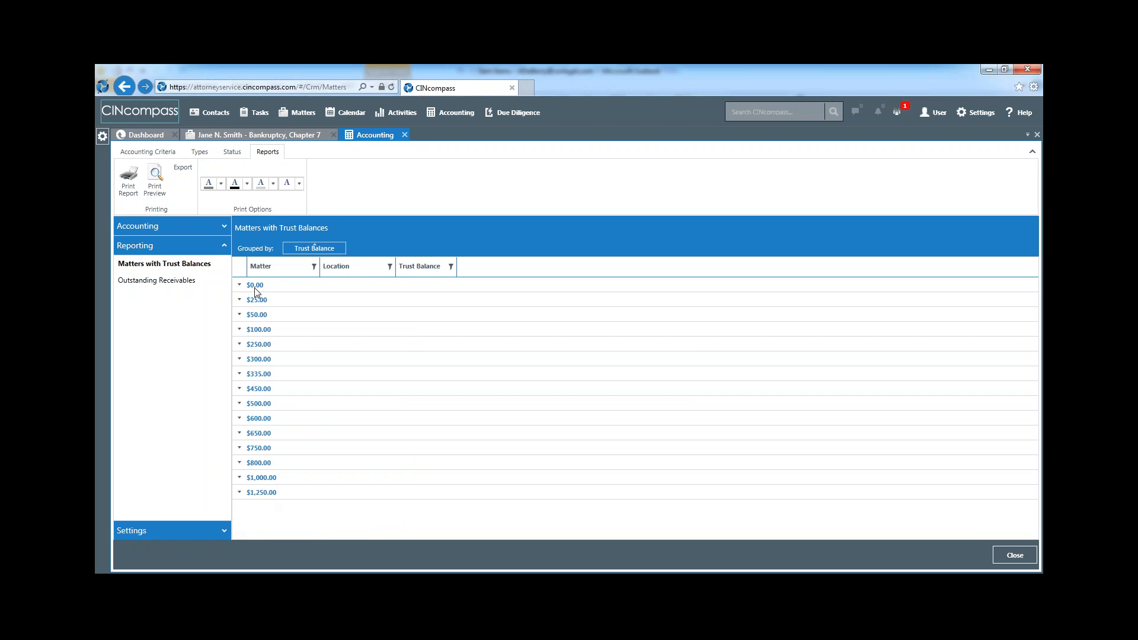
click(240, 285)
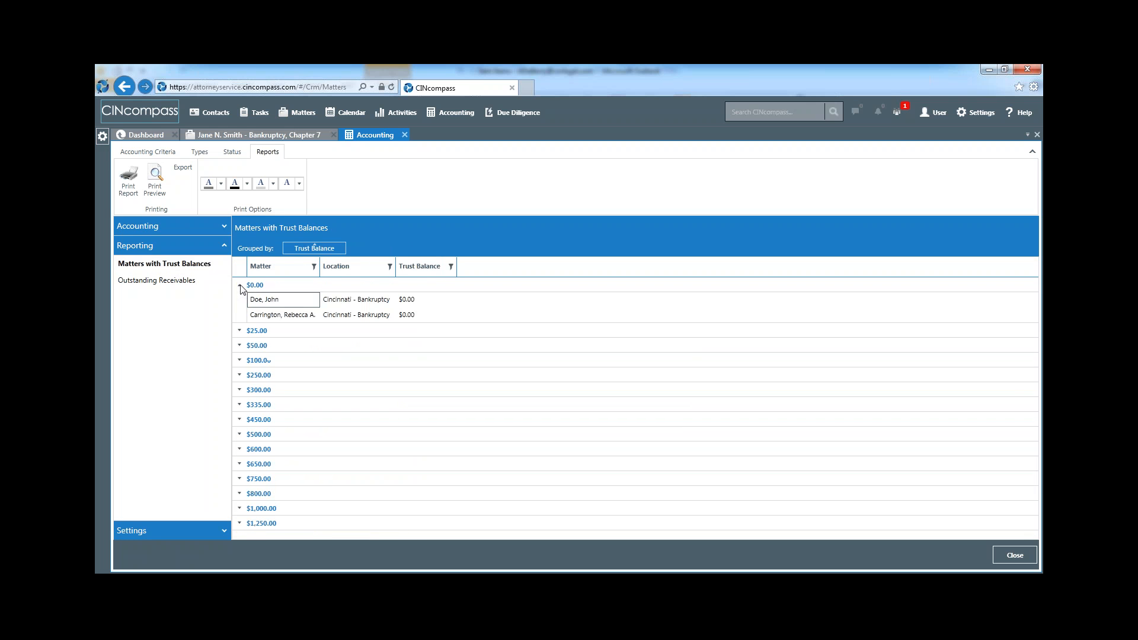
click(240, 346)
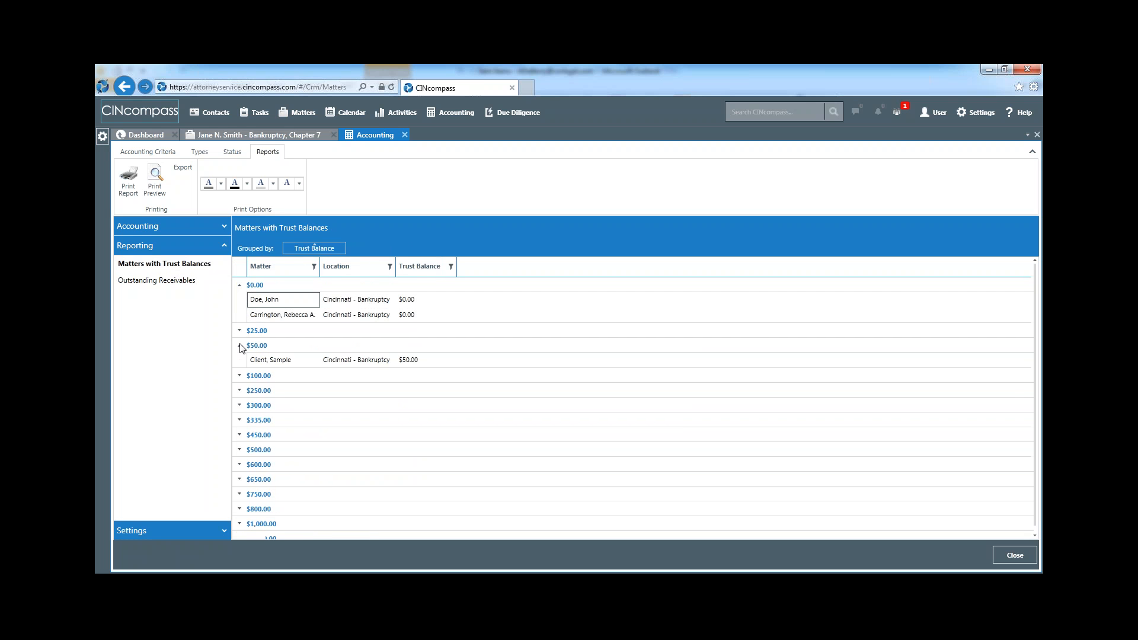
click(240, 405)
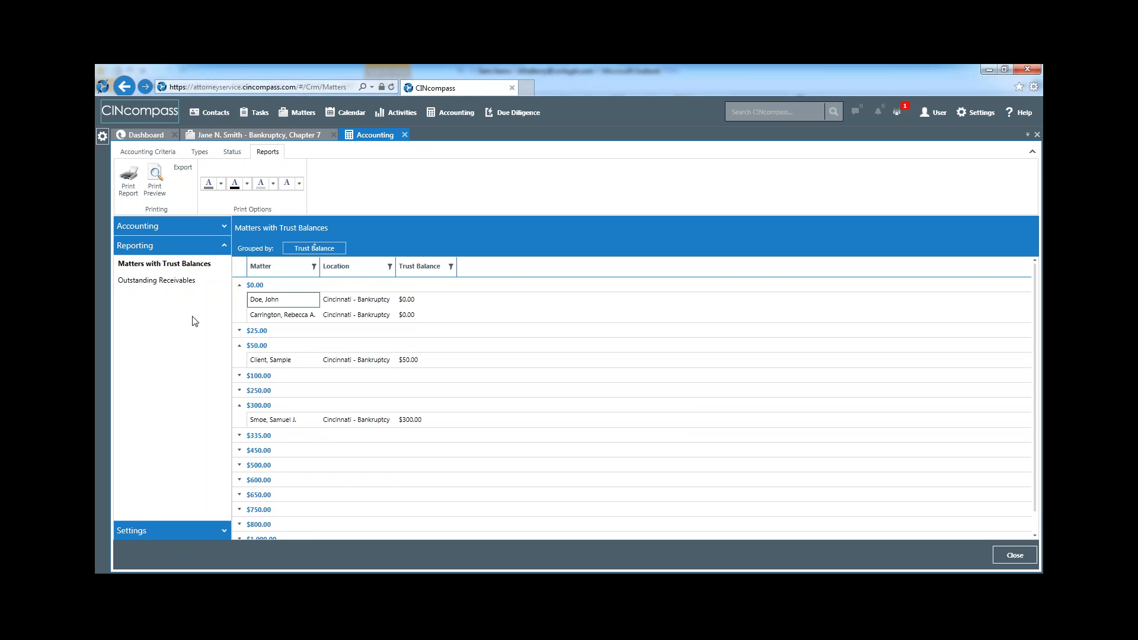
Group the Outstanding Receivables report by Receivable Type and expand the Attorney Fee Flat group
click(195, 281)
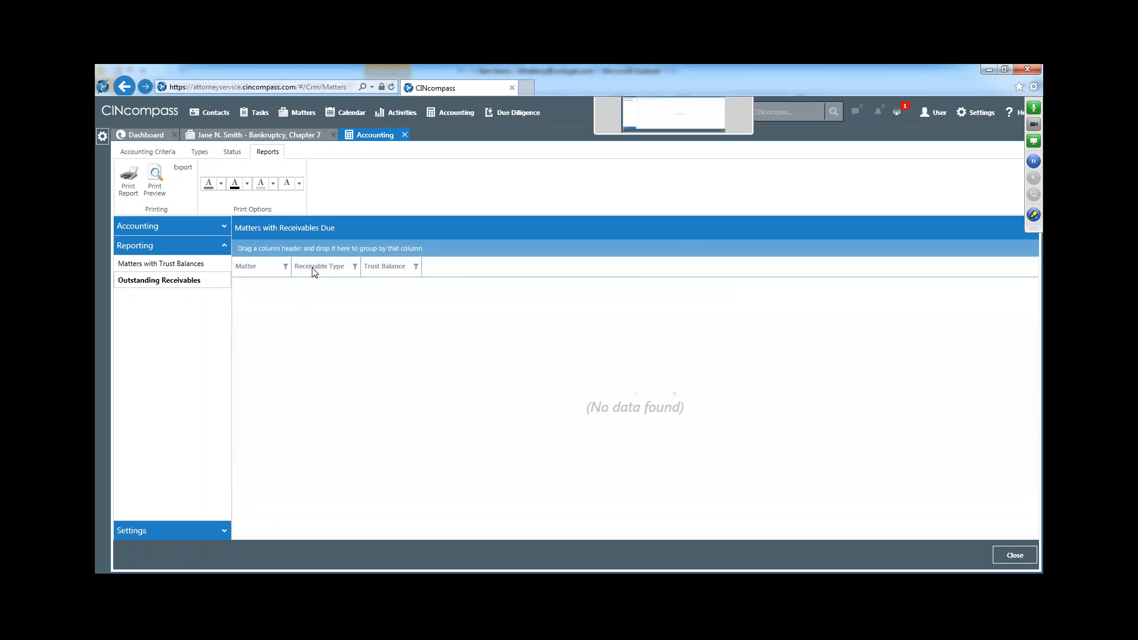
drag(323, 270, 261, 248)
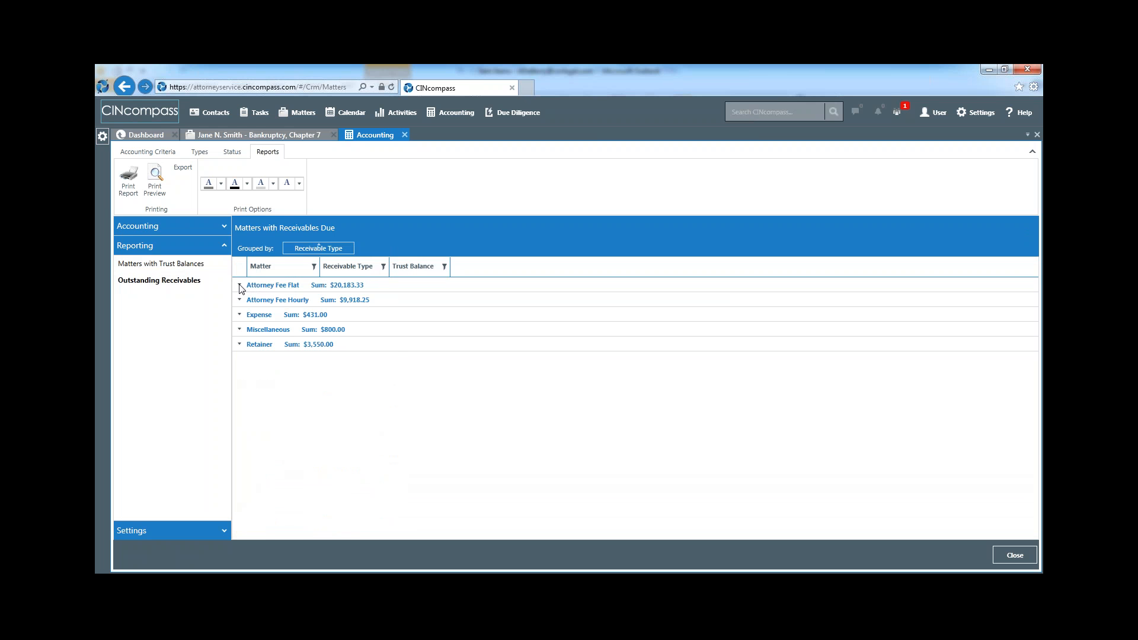
click(239, 285)
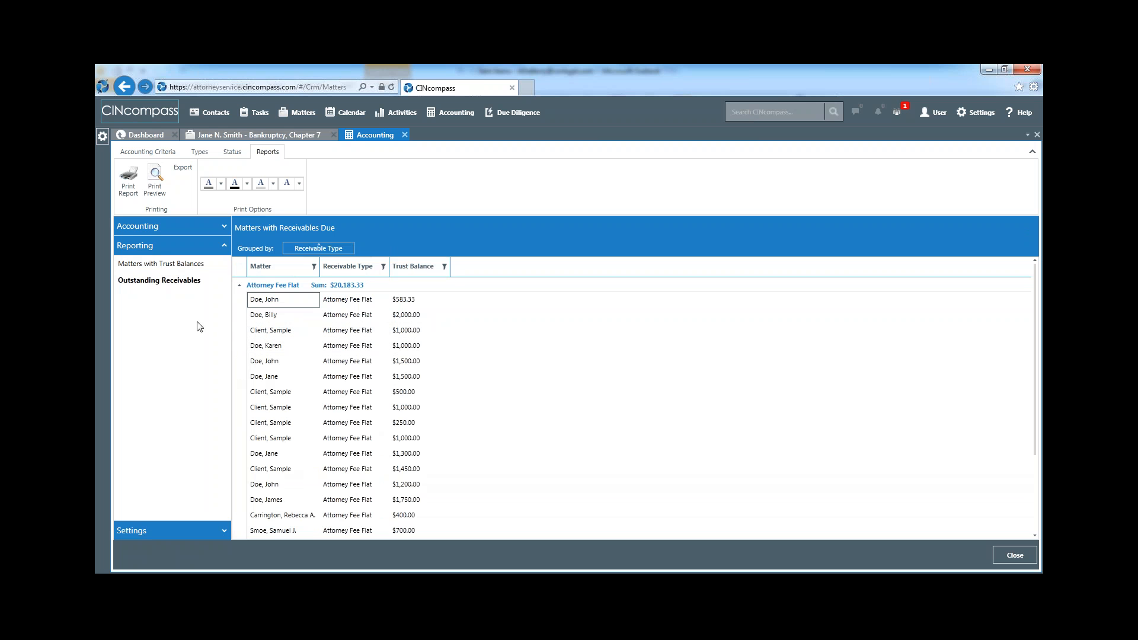
Review the firm's bank accounts and the fields for adding a new one, then cancel the form
click(163, 533)
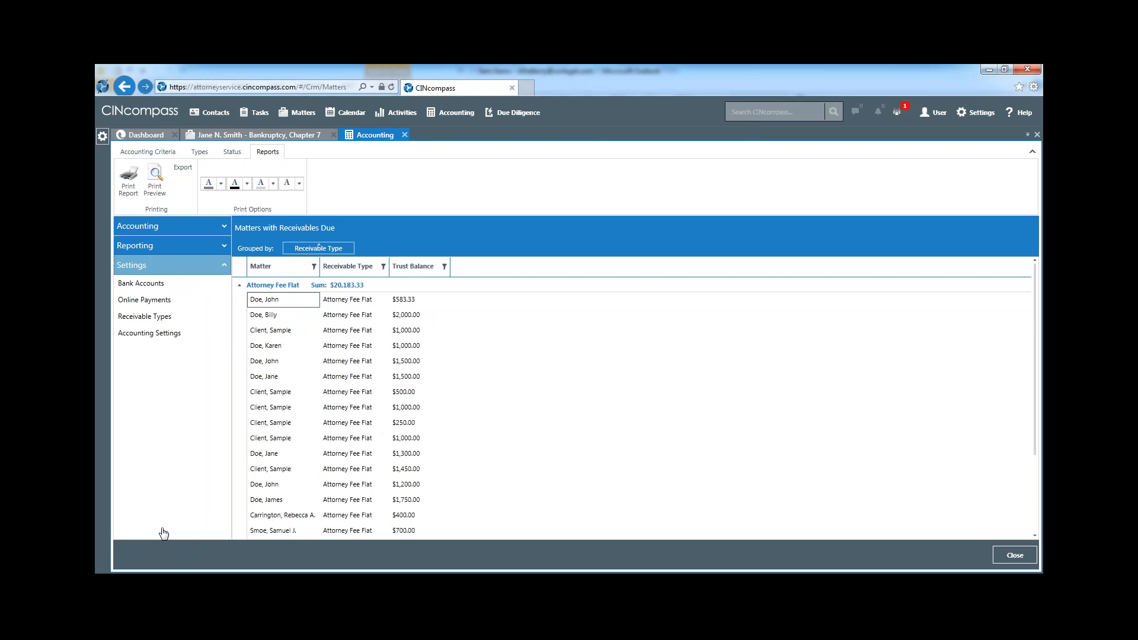
click(188, 288)
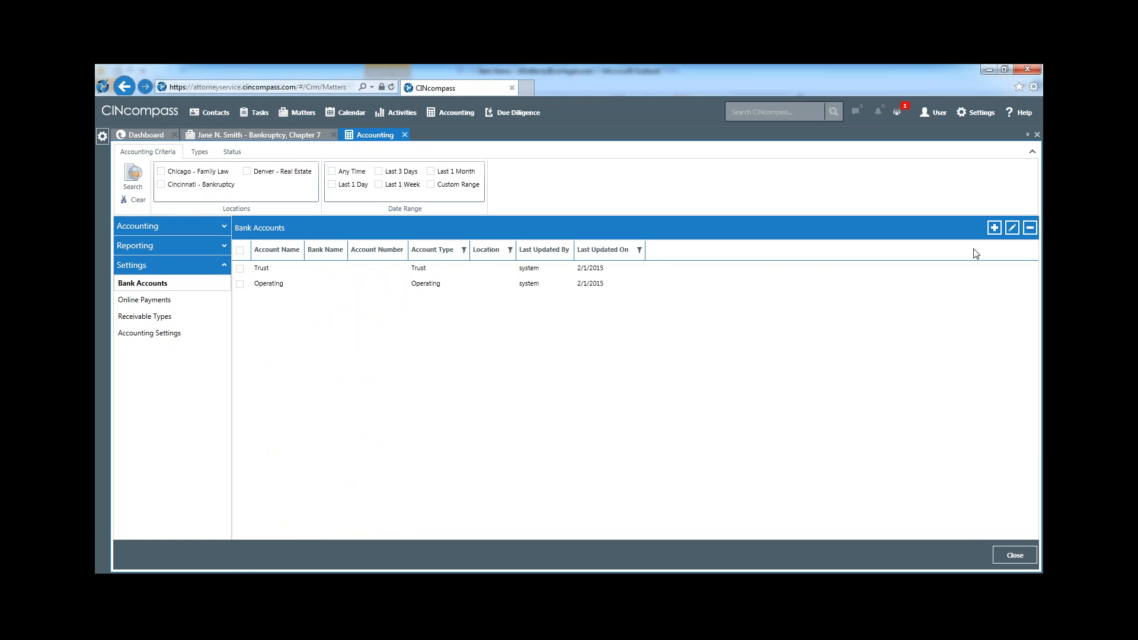
click(995, 228)
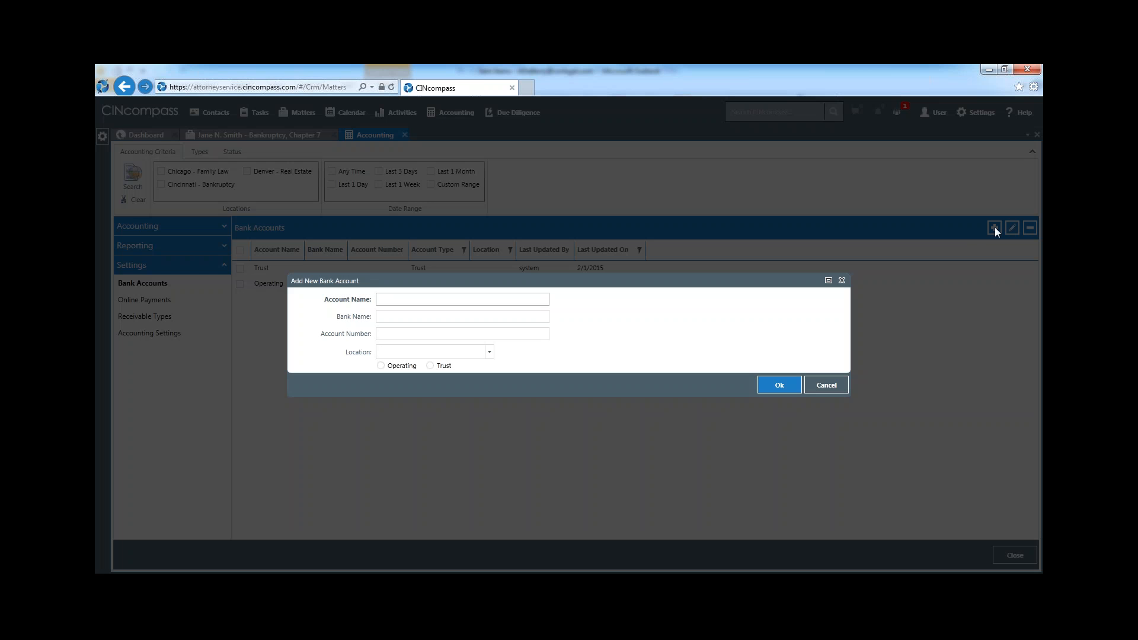
click(465, 318)
click(833, 385)
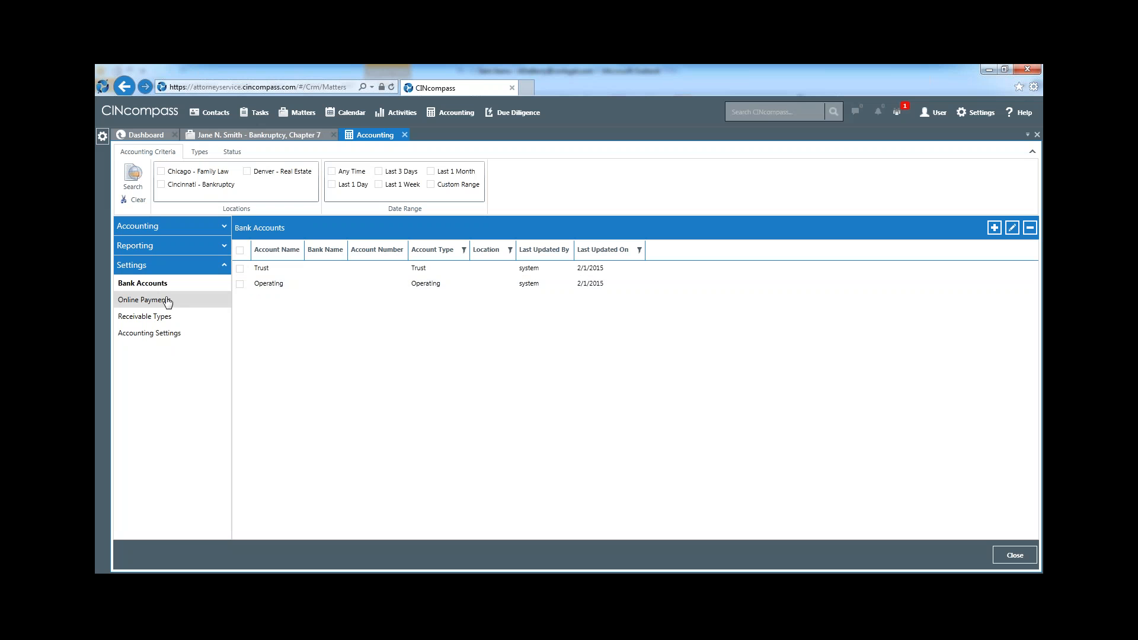
Review the online payment options and receivable types, check the fields for adding a receivable type, and cancel the form
click(167, 300)
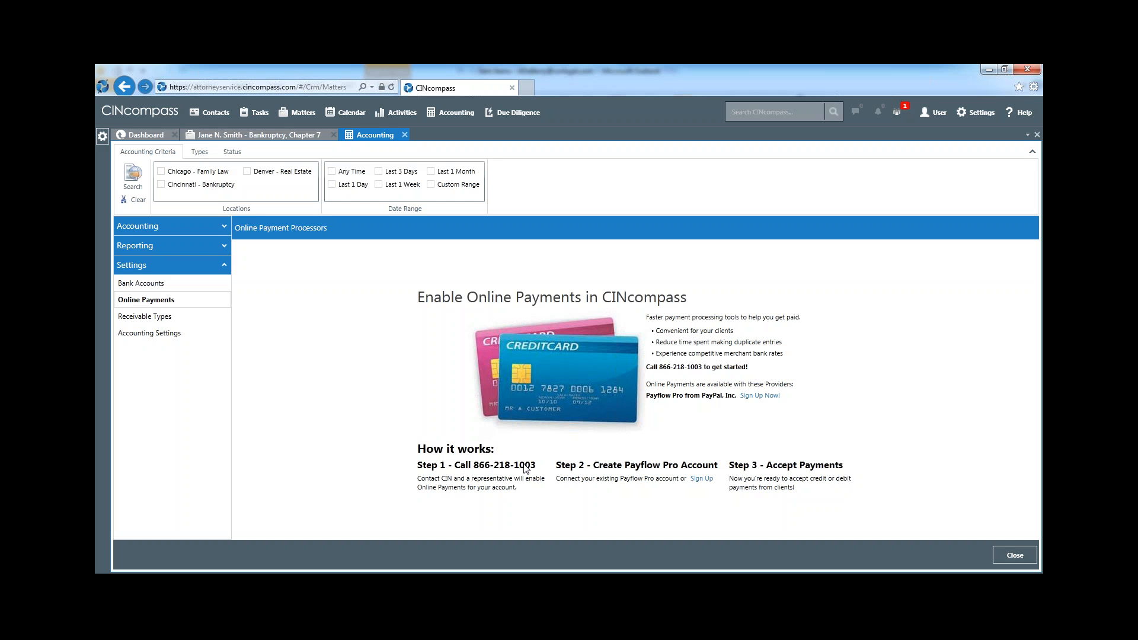
click(186, 320)
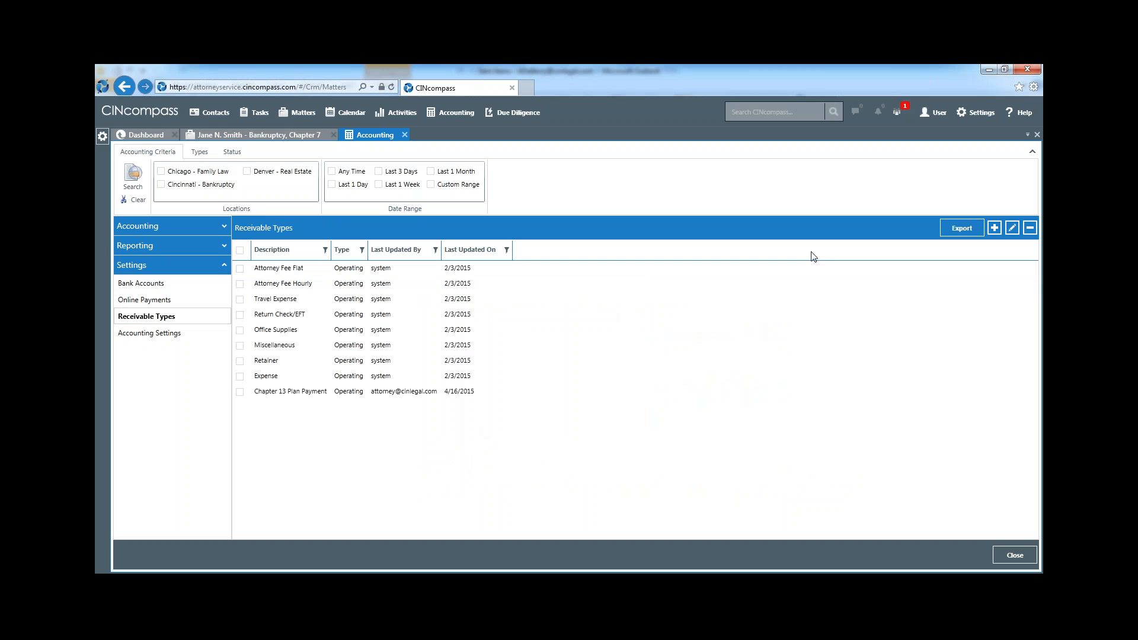
click(995, 228)
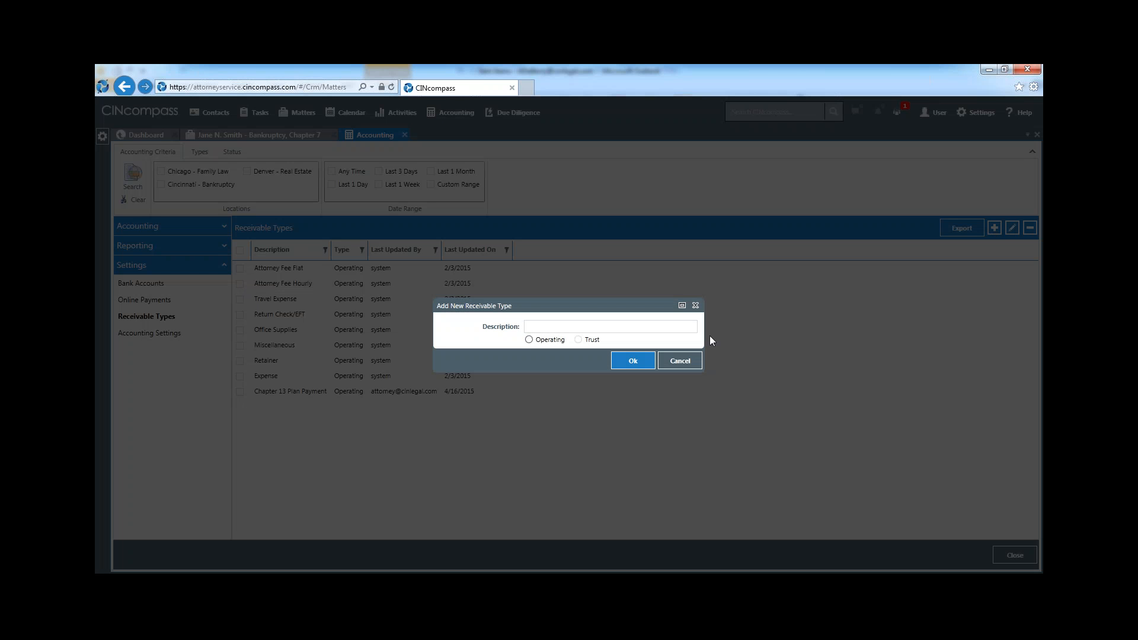
click(680, 361)
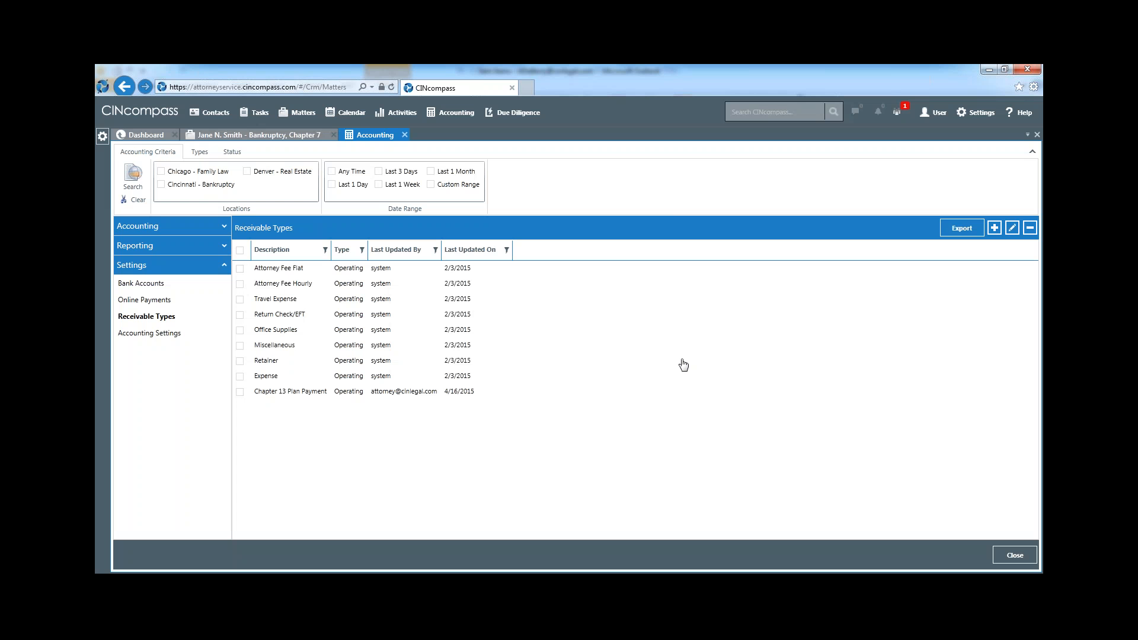
Review the firm's court fee, due diligence, matter and receipt template rules in the accounting settings, then close firm-wide accounting
click(152, 335)
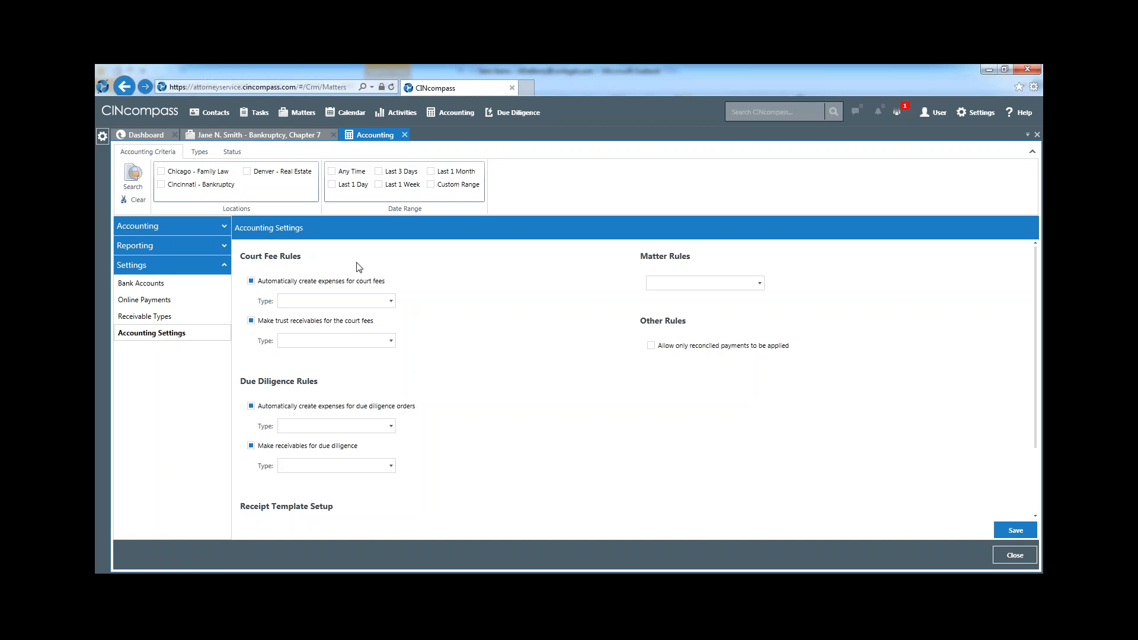
click(392, 301)
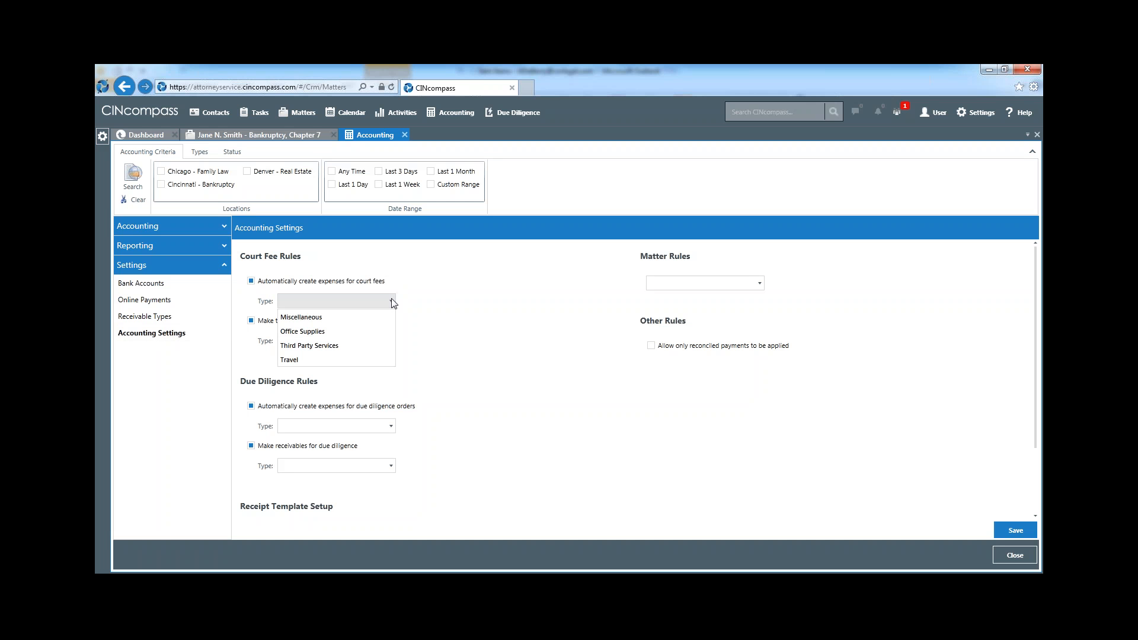
click(392, 303)
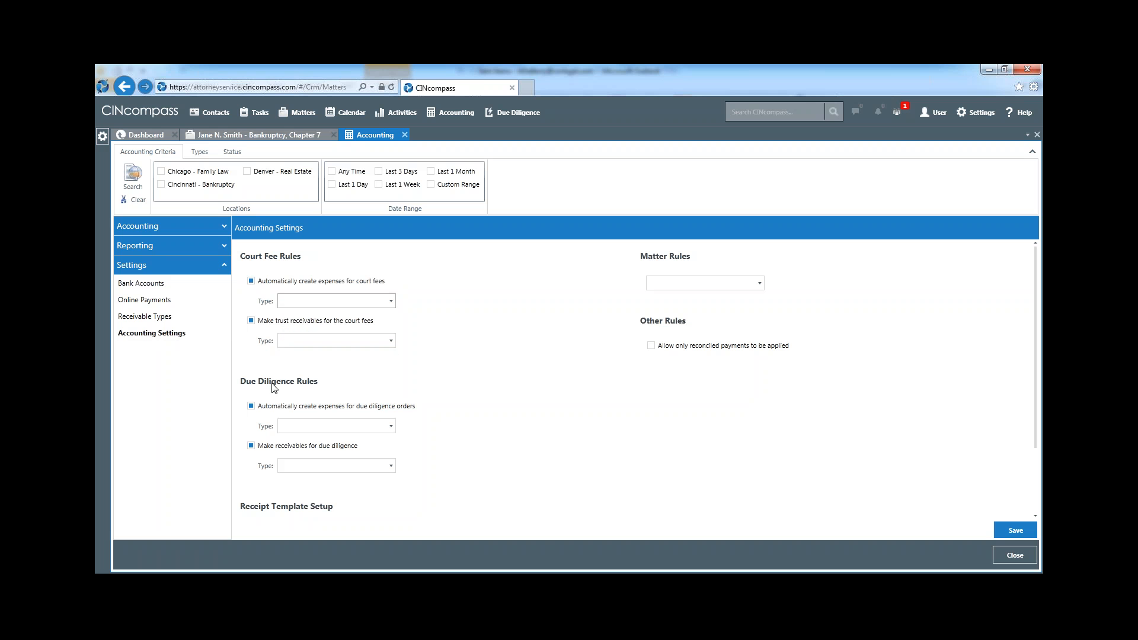
click(391, 429)
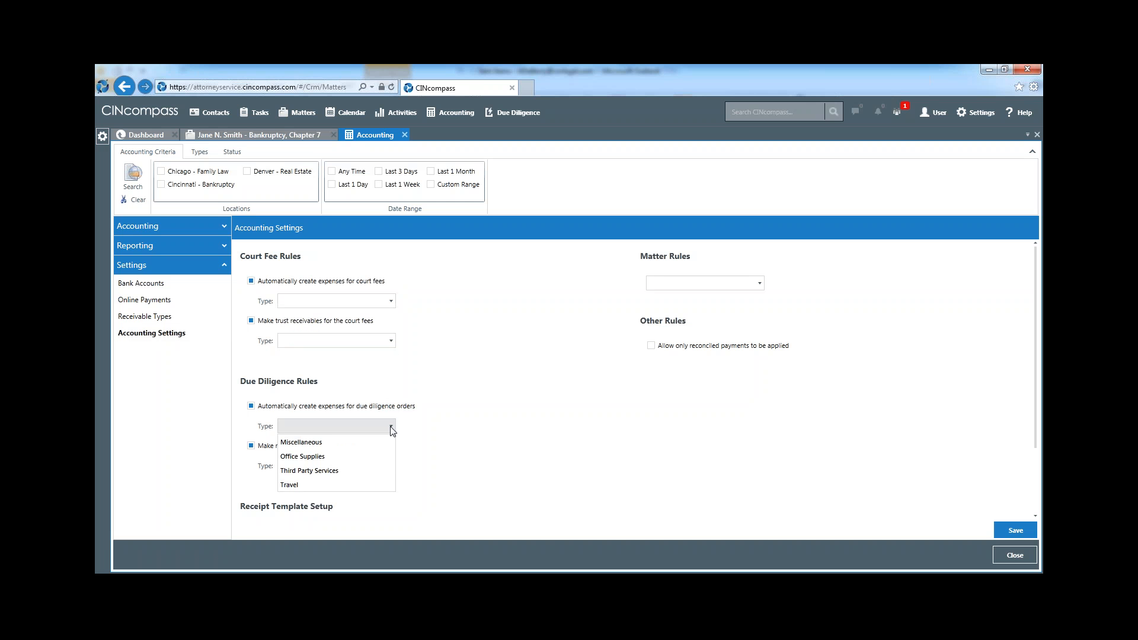
click(391, 429)
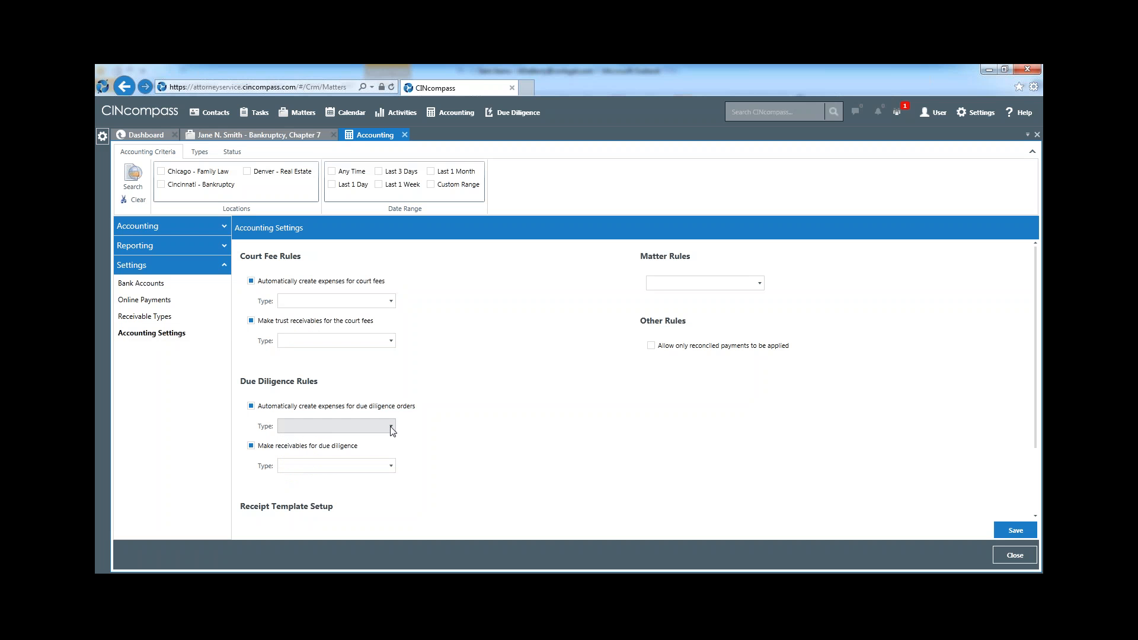
click(757, 285)
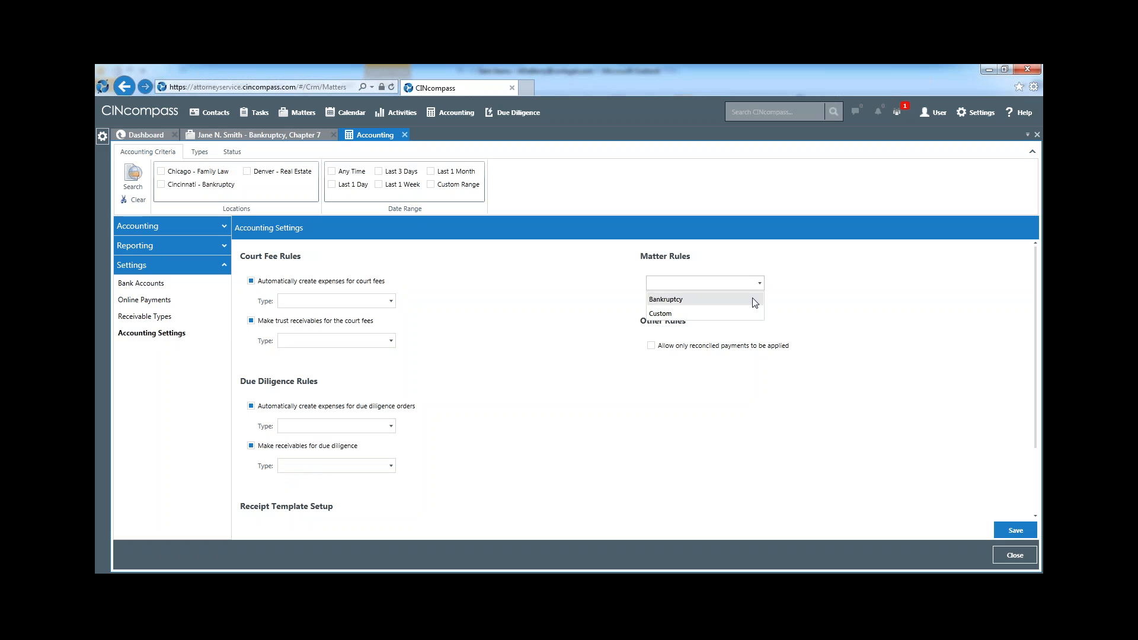
click(808, 320)
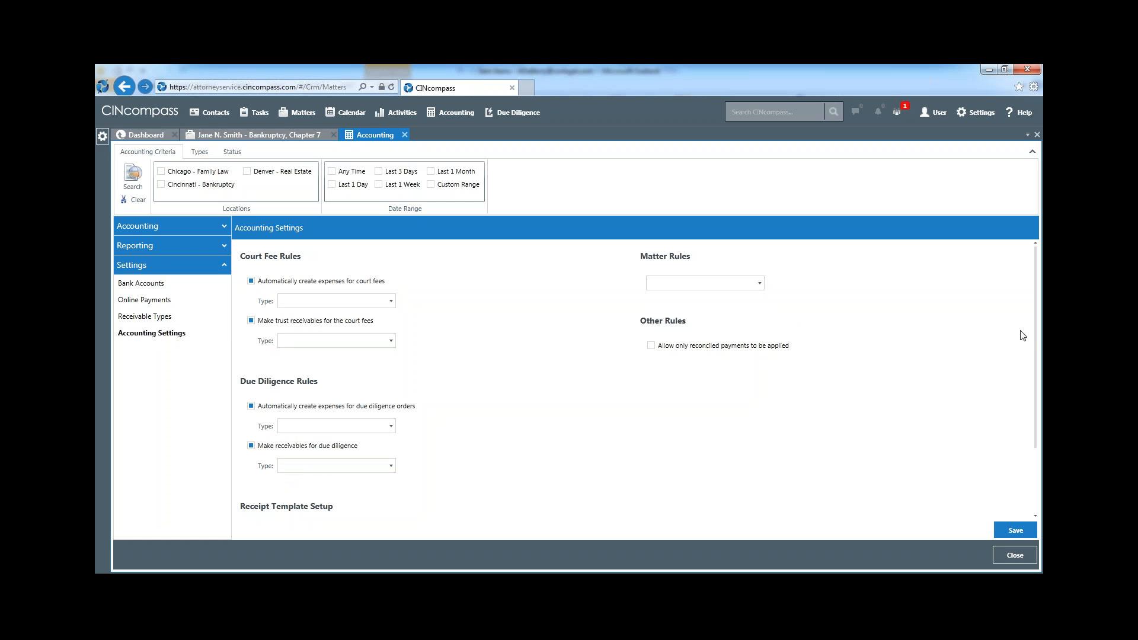
drag(1035, 338, 1033, 395)
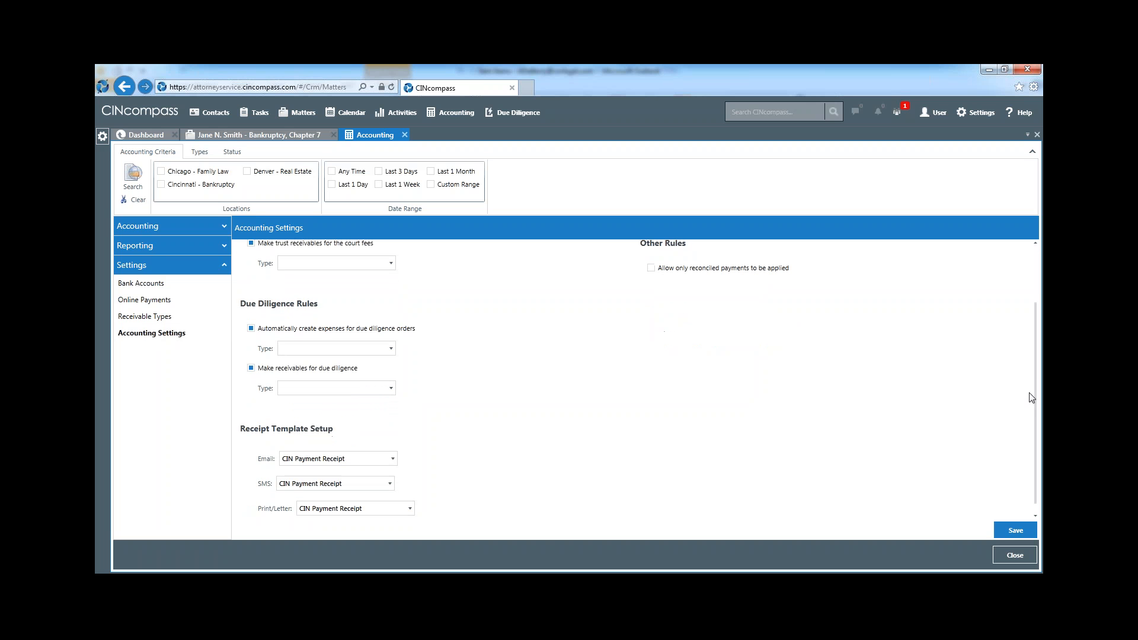
click(1020, 555)
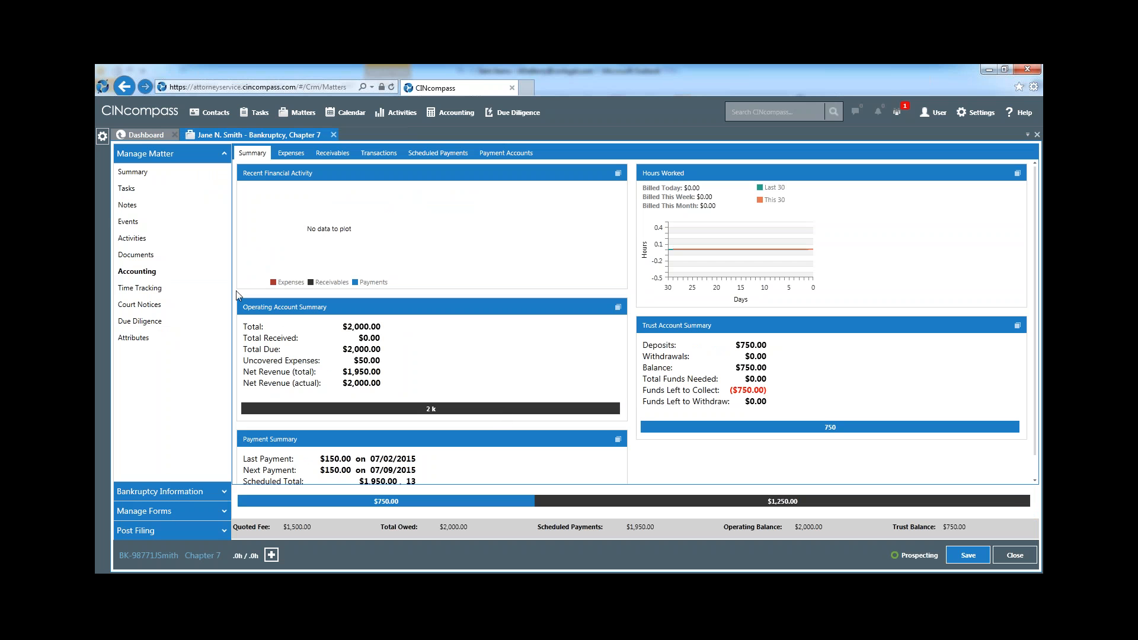
From the matter's time entries, show the Time Tracking pane, look up a bankruptcy matter by client name, and auto-hide the pane
click(172, 289)
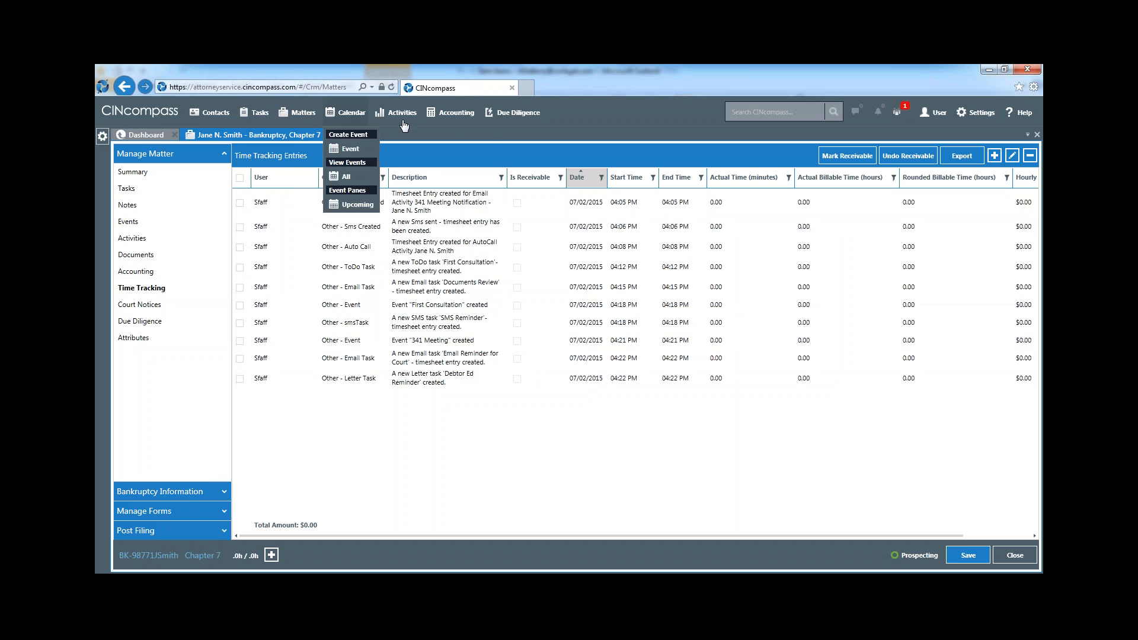
mouse_move(453, 113)
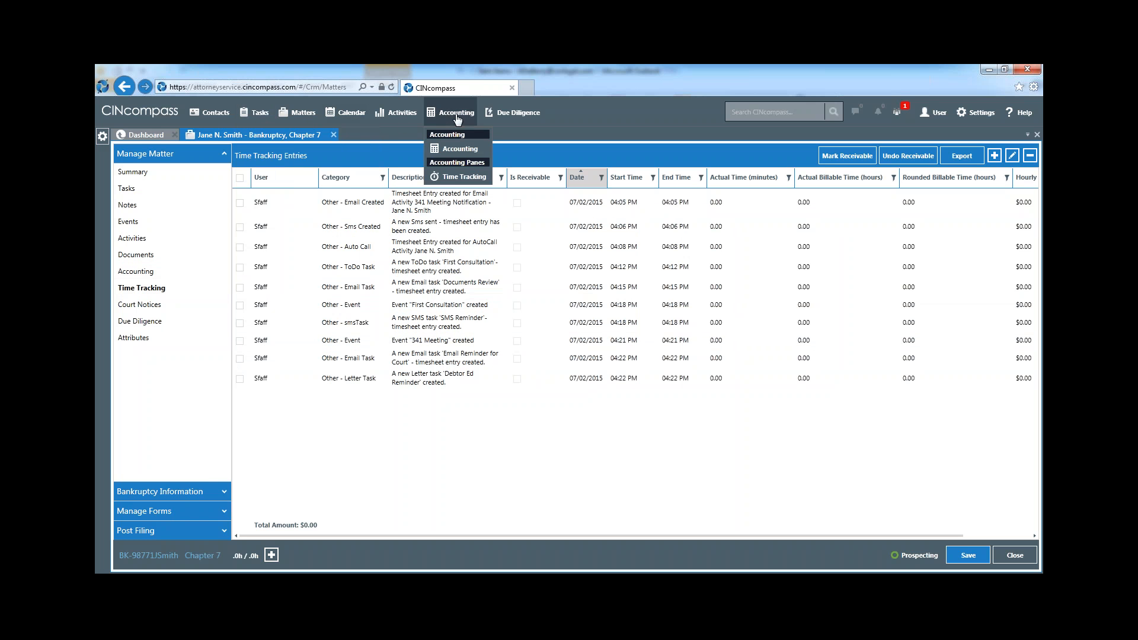
click(454, 180)
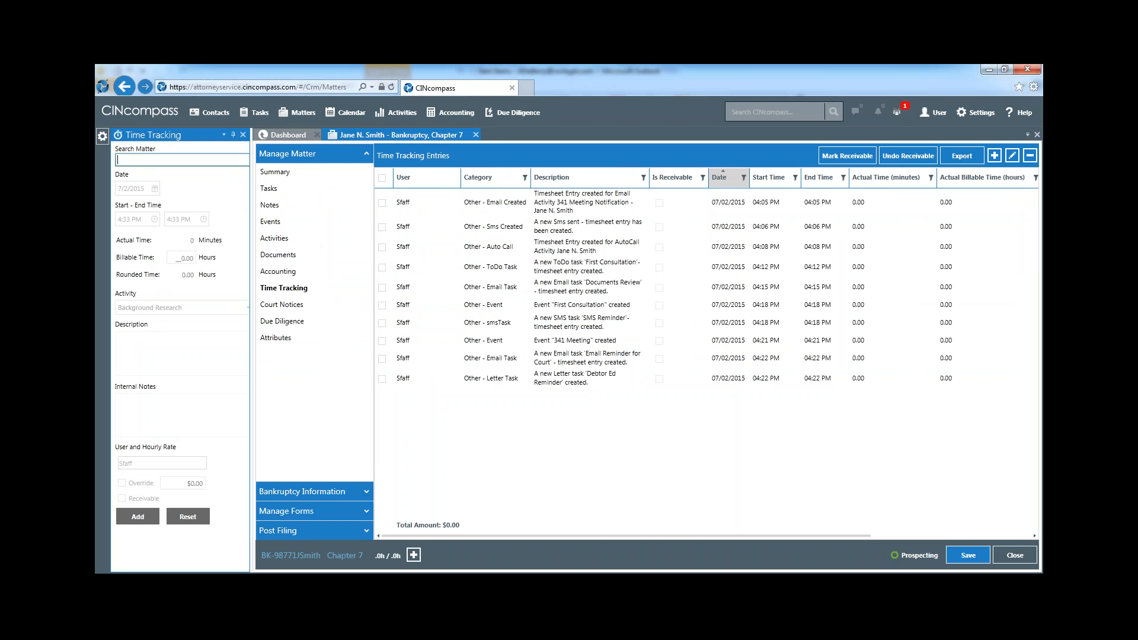
text(john)
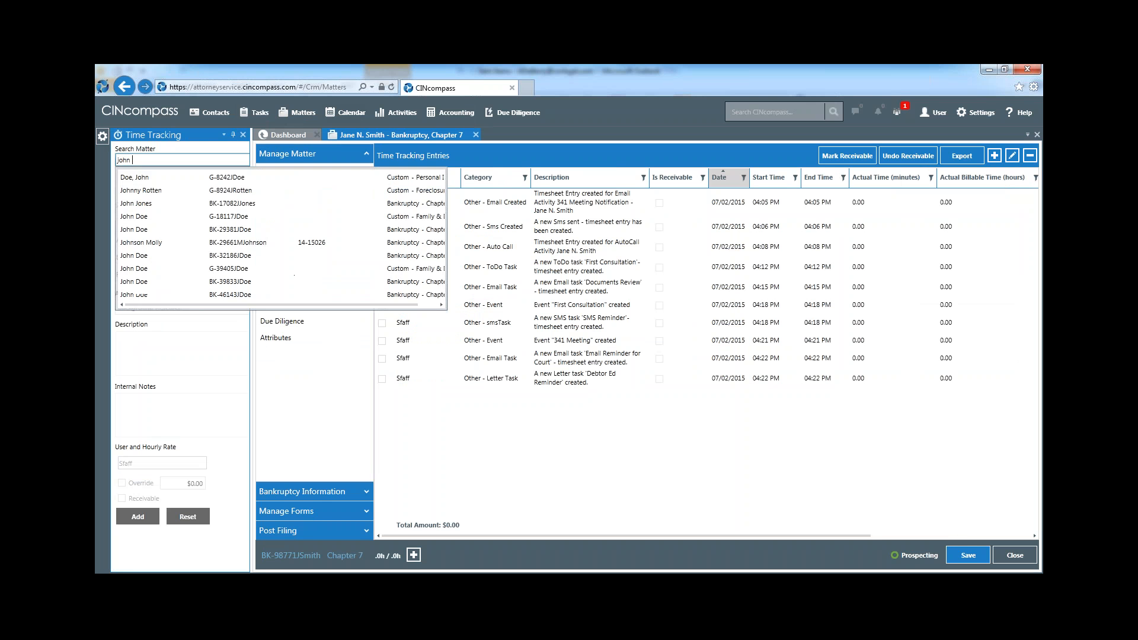
click(229, 178)
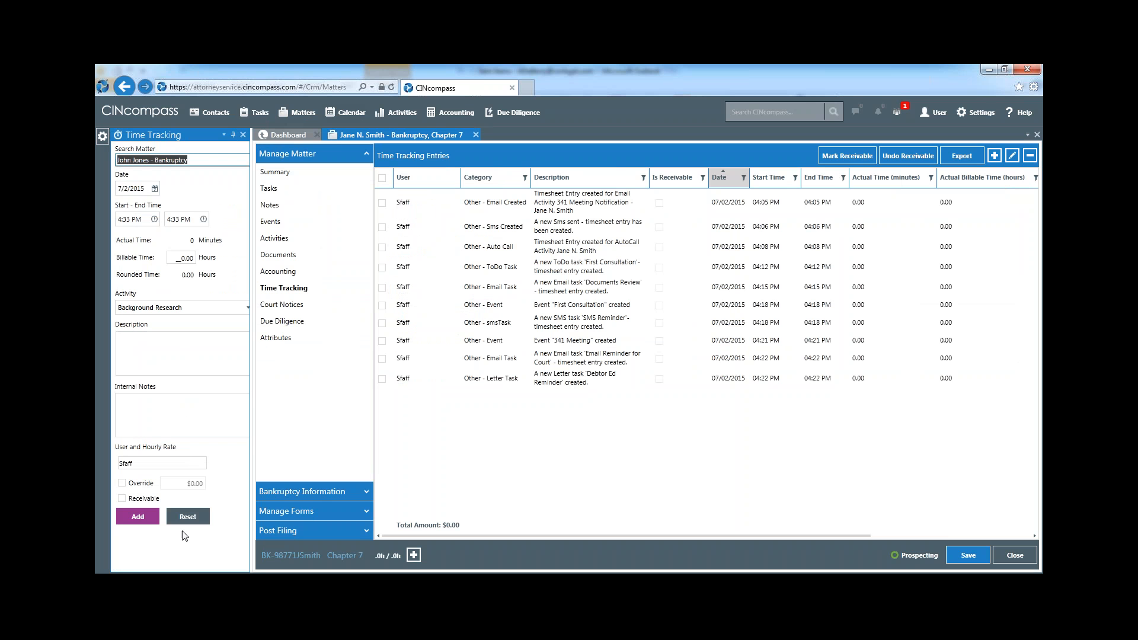
click(233, 135)
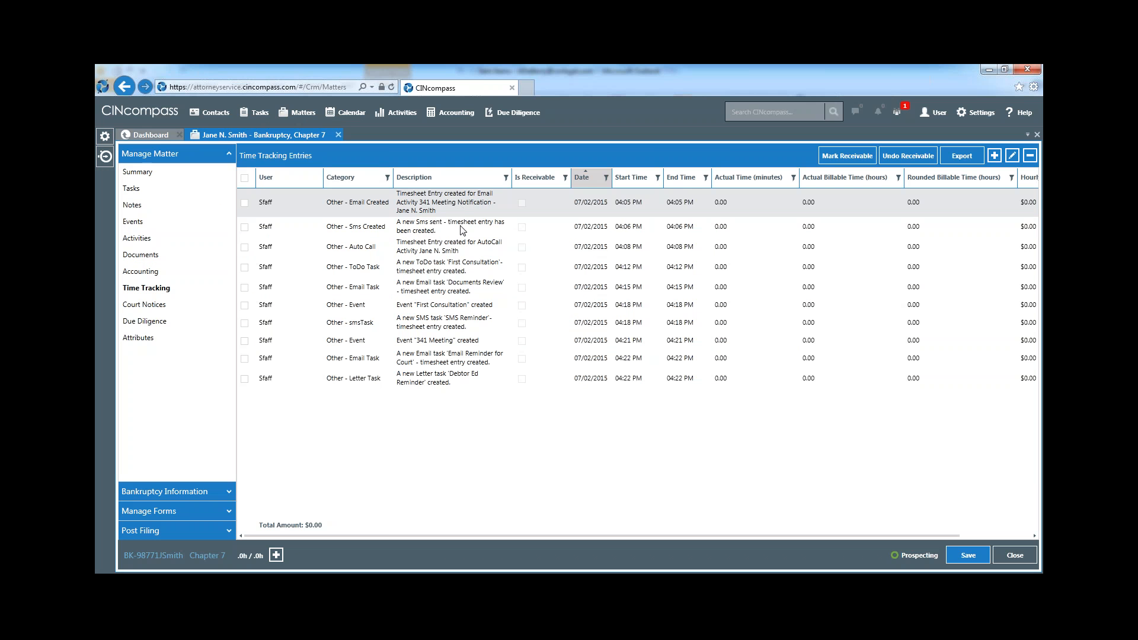
Set the billable time of the "Email Reminder for Court" time entry to 1 hour and save it
double_click(448, 366)
click(426, 353)
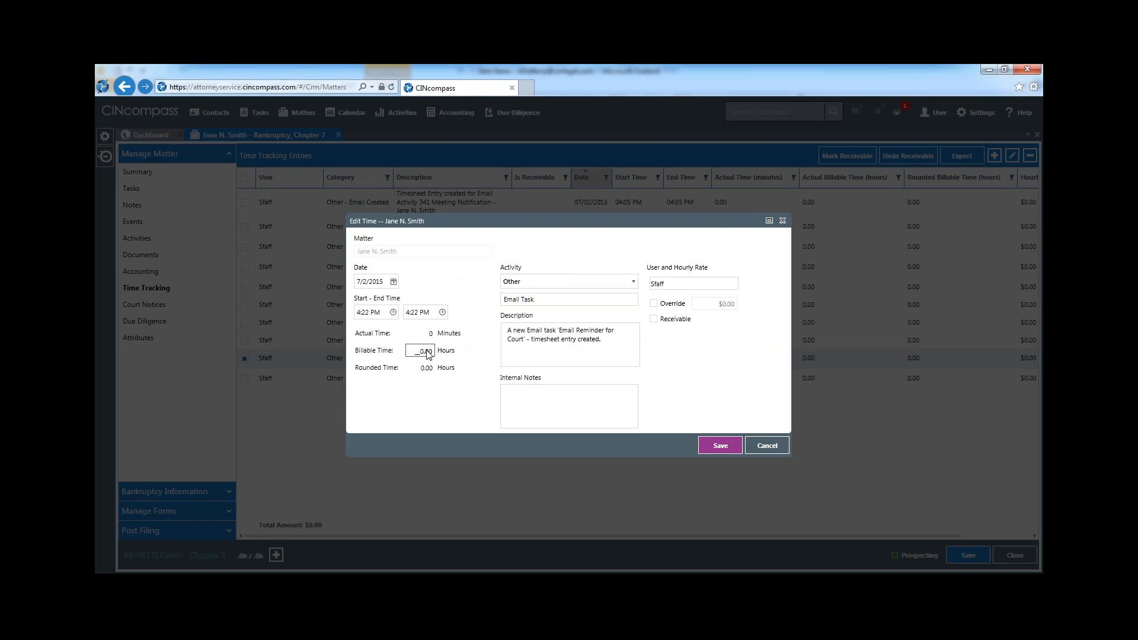
double_click(427, 352)
text(1)
click(721, 448)
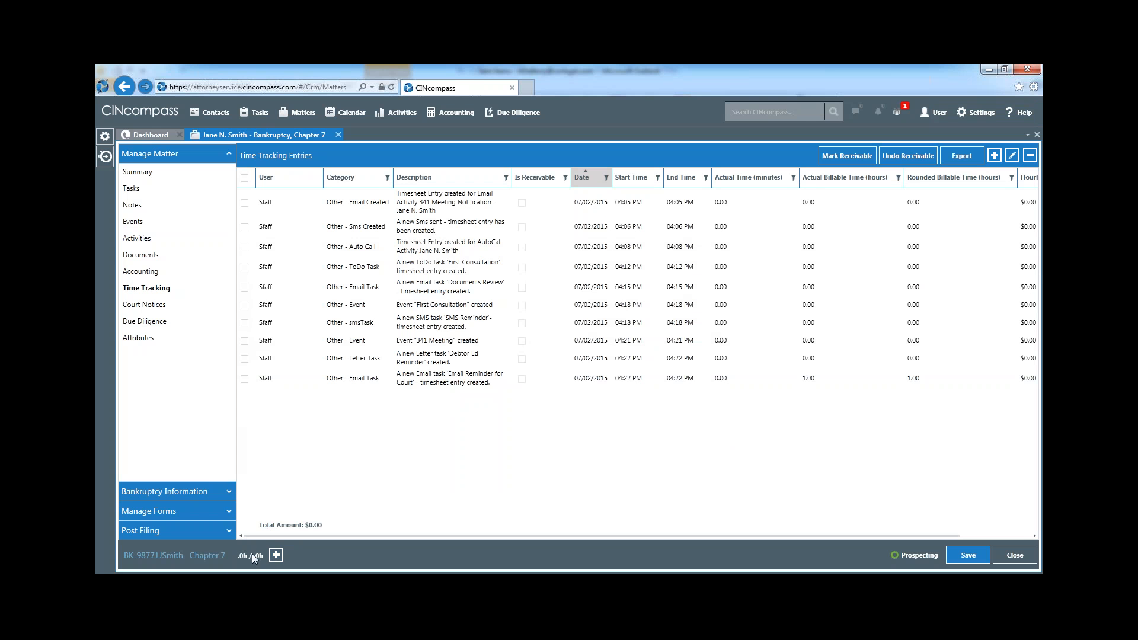
Review the form for adding a time entry to the matter, cancel it, and return to the matter's summary
click(276, 555)
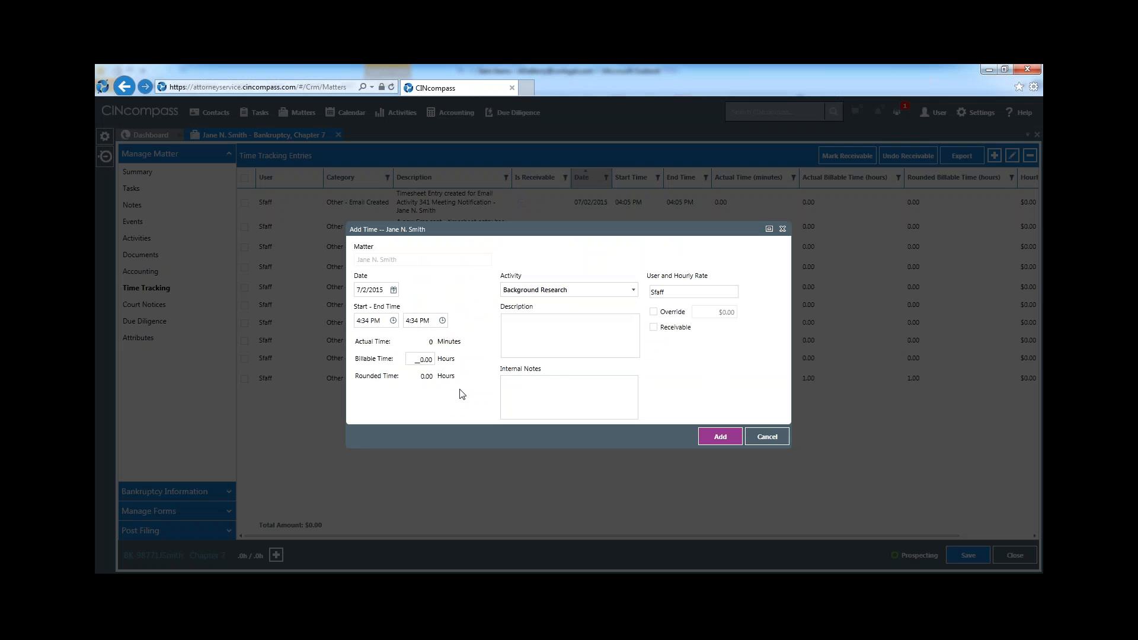
click(768, 439)
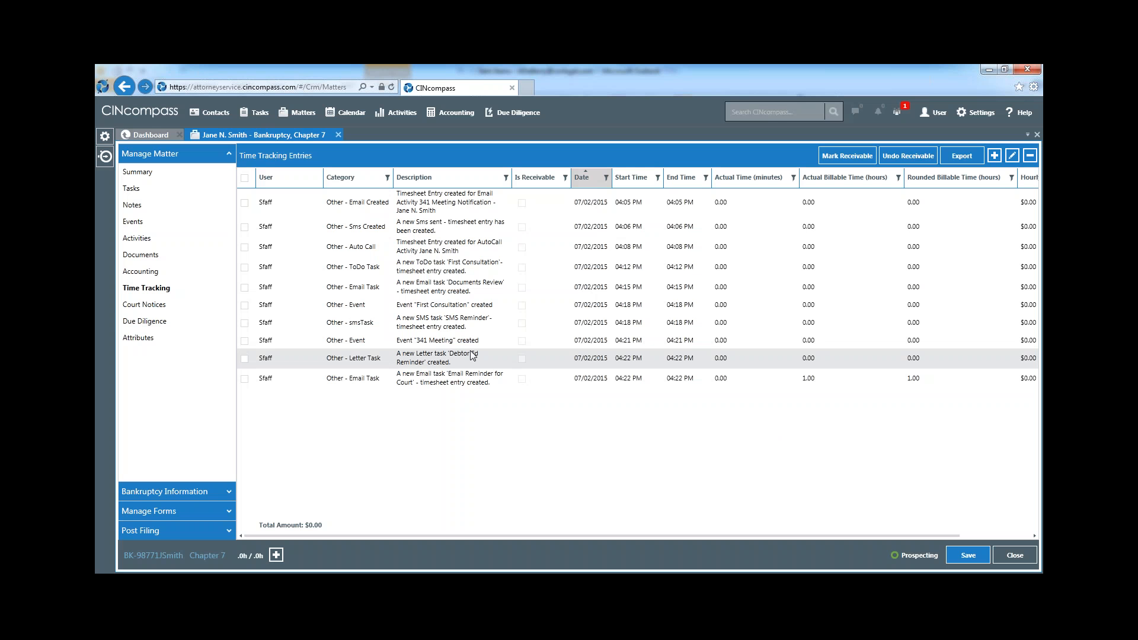
click(172, 177)
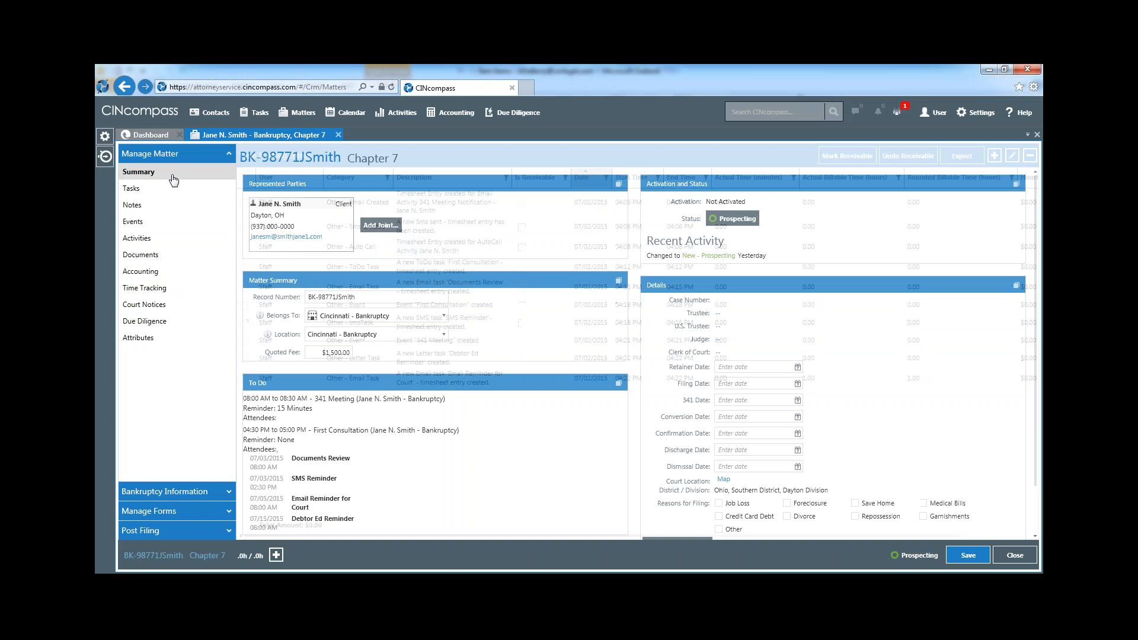